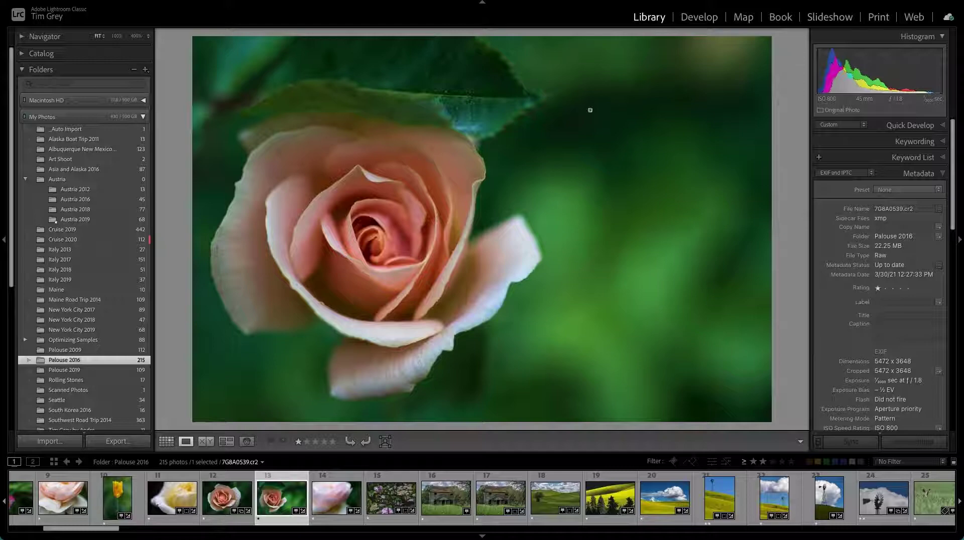
Step: Open the Cruise 2020 folder in Grid view and browse through all of its photos
click(98, 241)
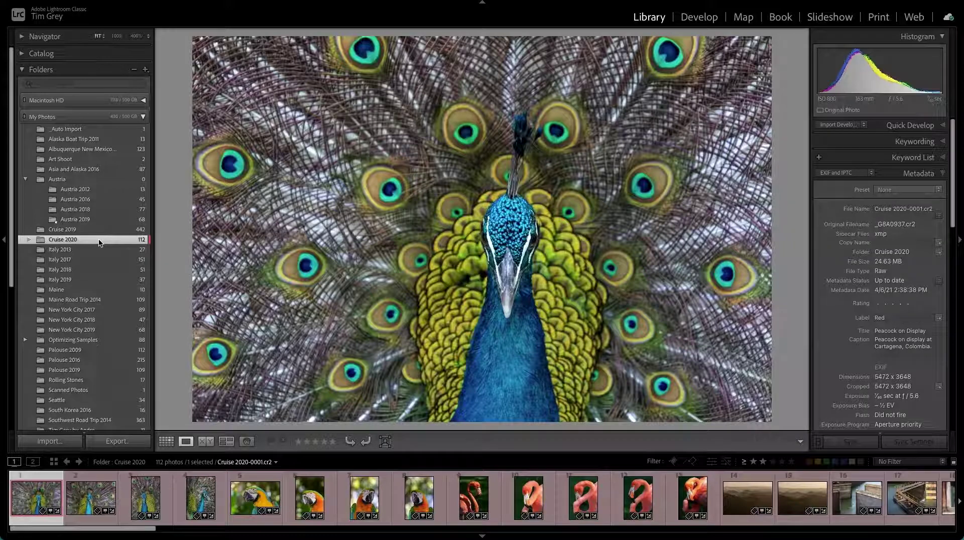
key(g)
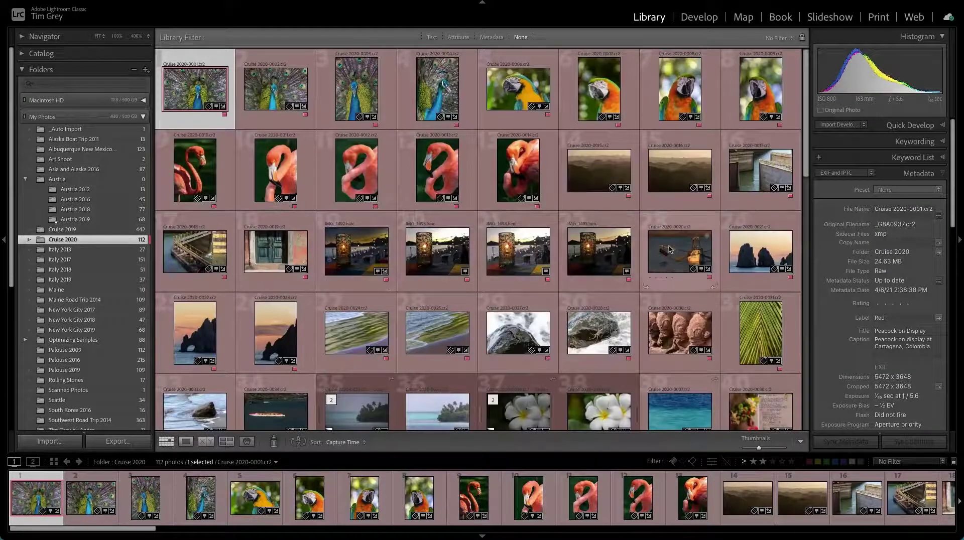
scroll(669, 250, down, 1)
scroll(669, 250, down, 10)
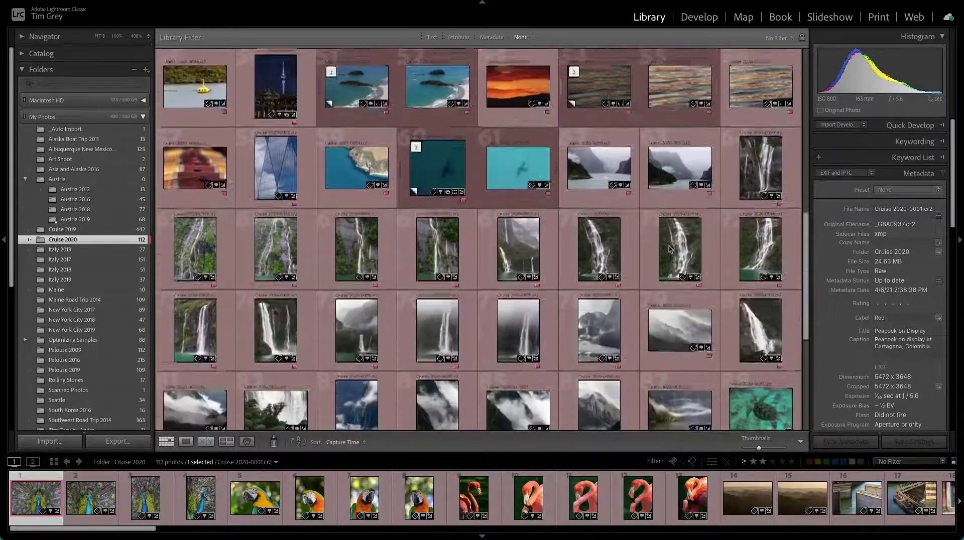
scroll(669, 250, down, 4)
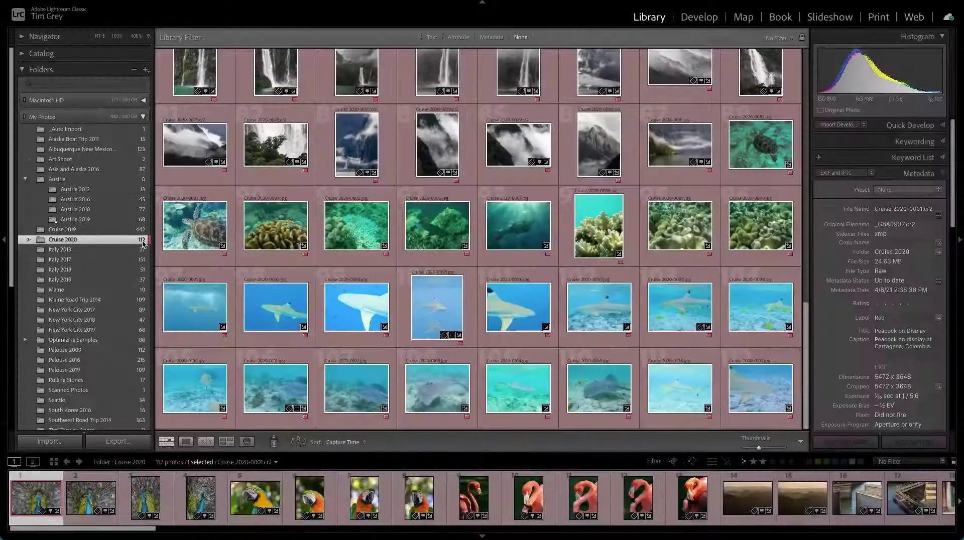
Step: Review the favorite and color label commands available for the Cruise 2020 and Austria 2019 folders without applying any
right_click(88, 244)
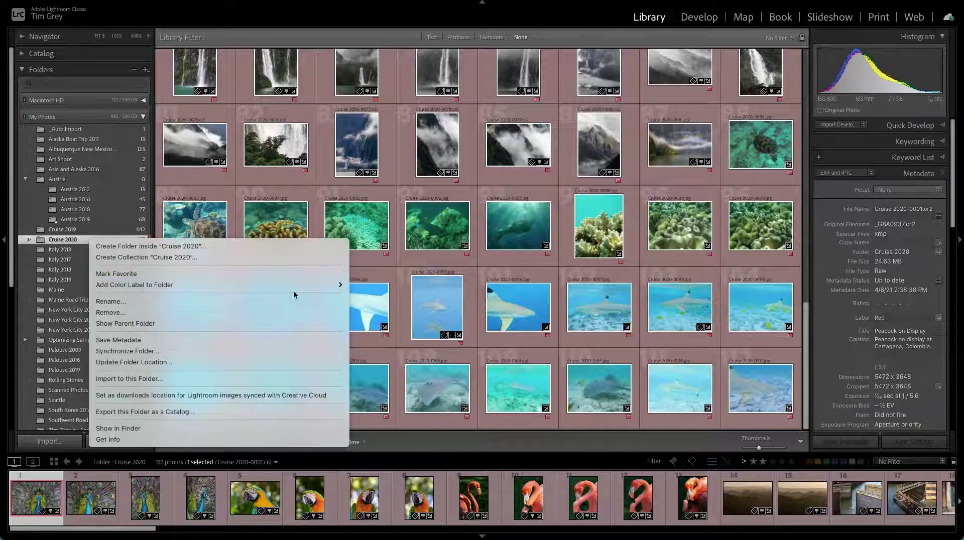
mouse_move(332, 285)
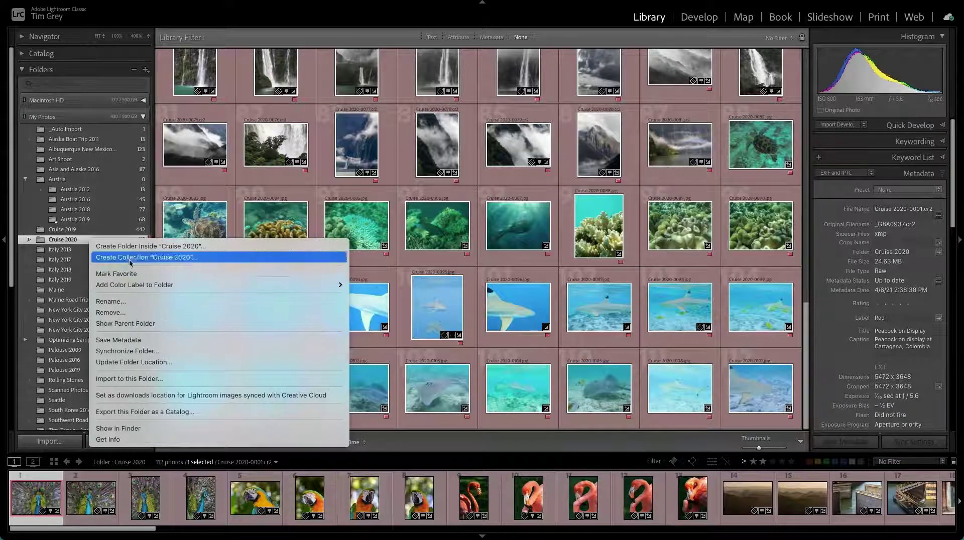
click(81, 242)
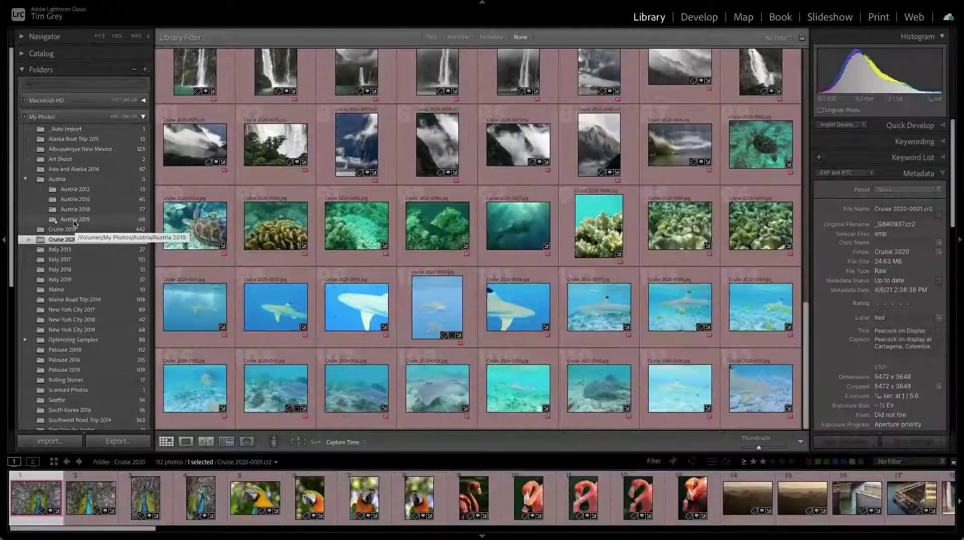
right_click(74, 224)
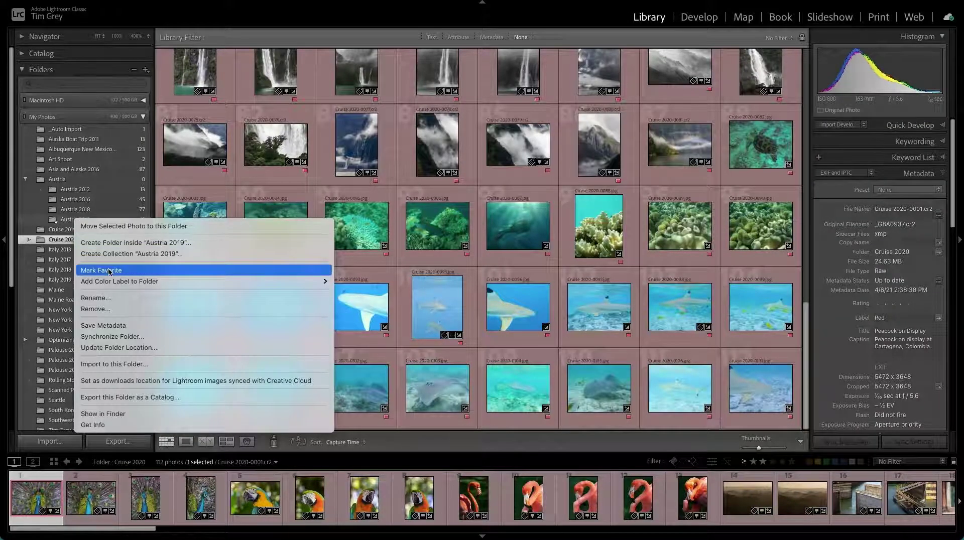
click(57, 246)
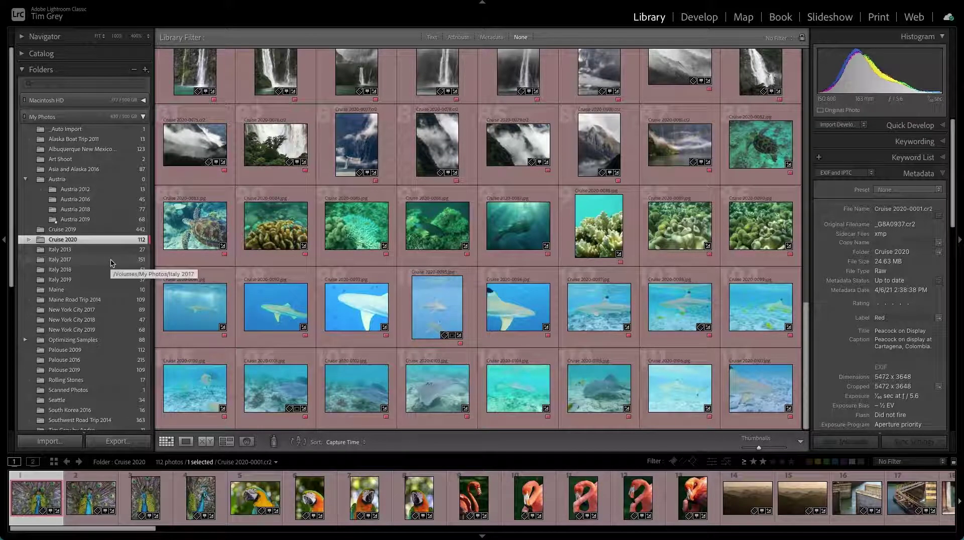
mouse_move(162, 260)
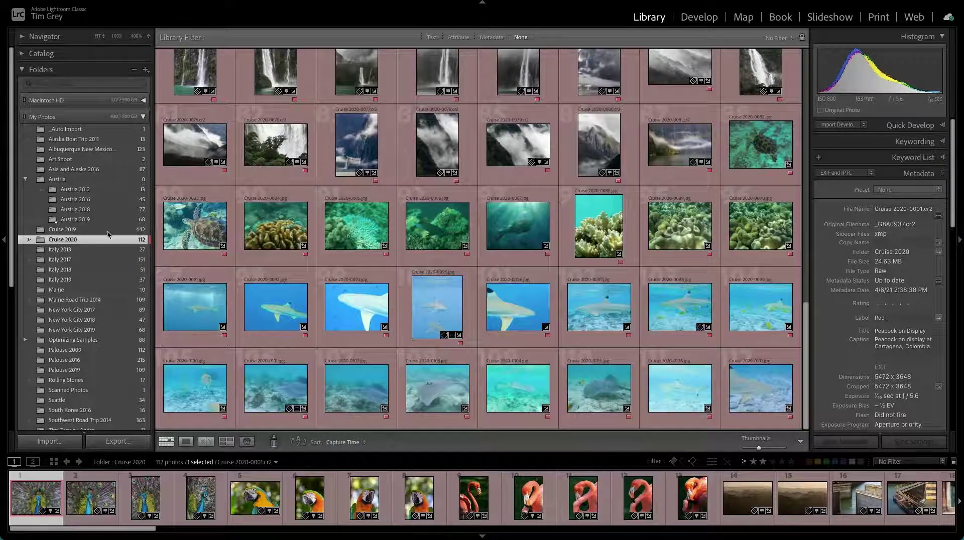
Step: Open the Austria 2019 folder and look over the star ratings on its thumbnails
click(96, 220)
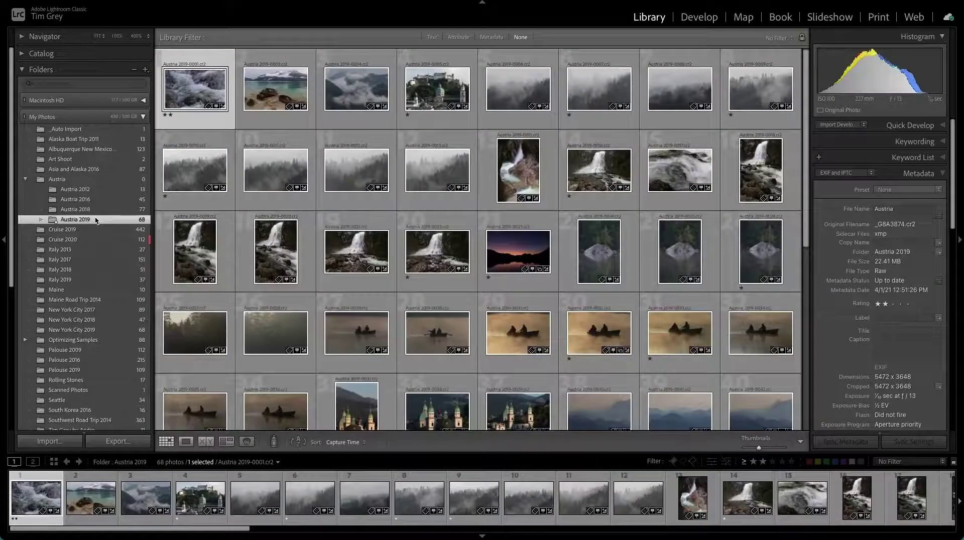
mouse_move(194, 114)
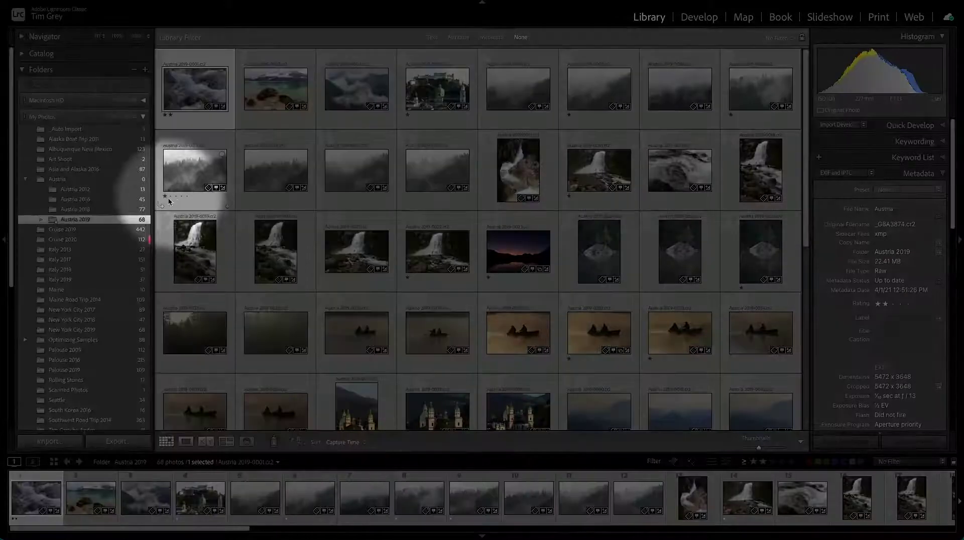
mouse_move(171, 201)
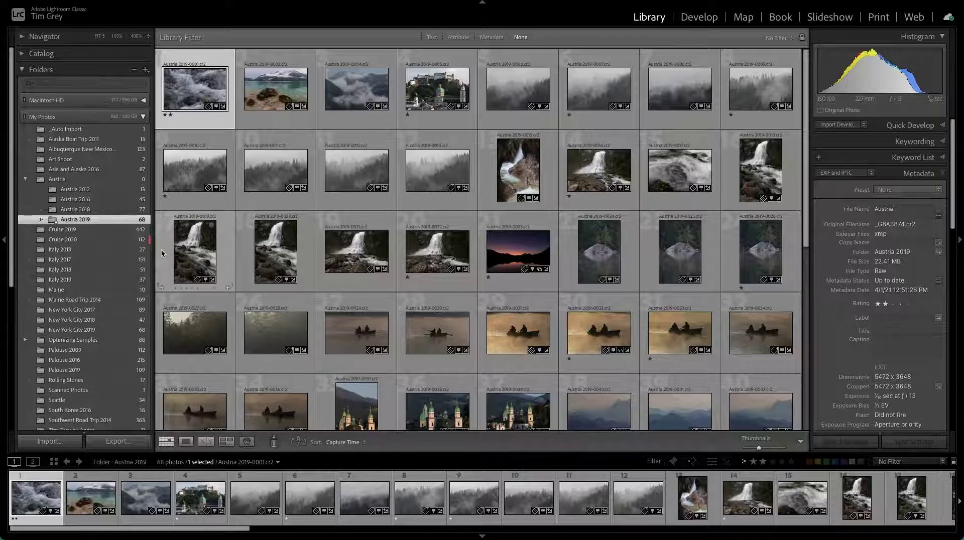
scroll(119, 207, down, 3)
scroll(120, 207, up, 3)
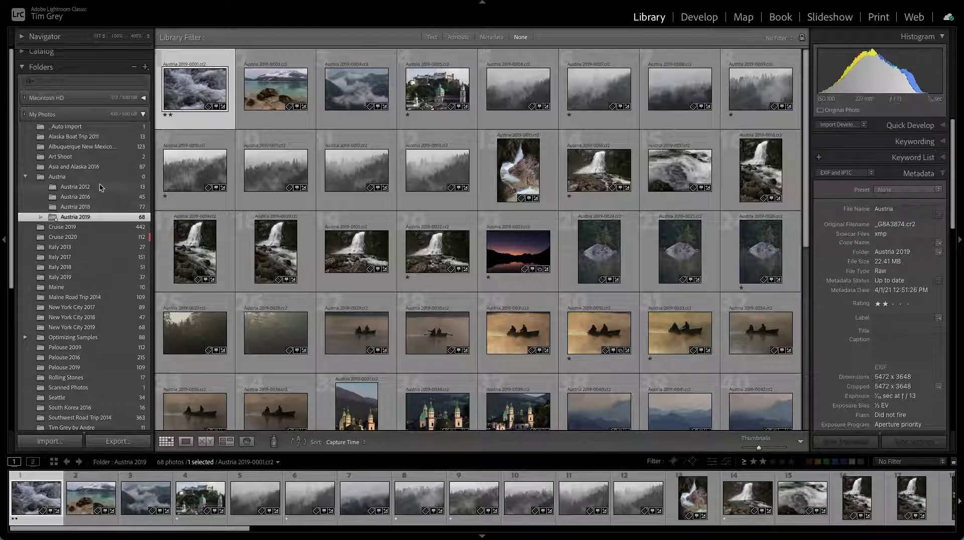
scroll(102, 188, up, 1)
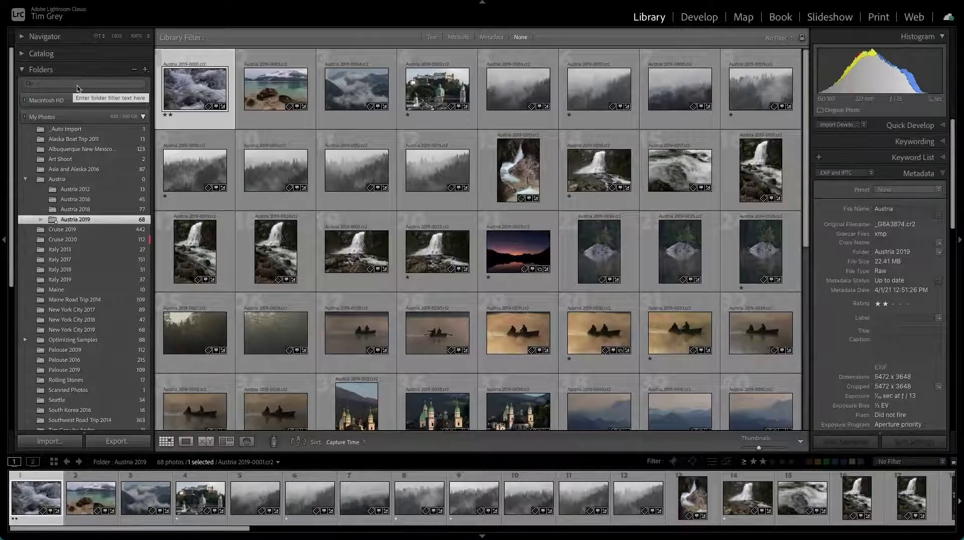
Step: Filter the folder list by "new york" and open the New York City 2019 folder
click(80, 83)
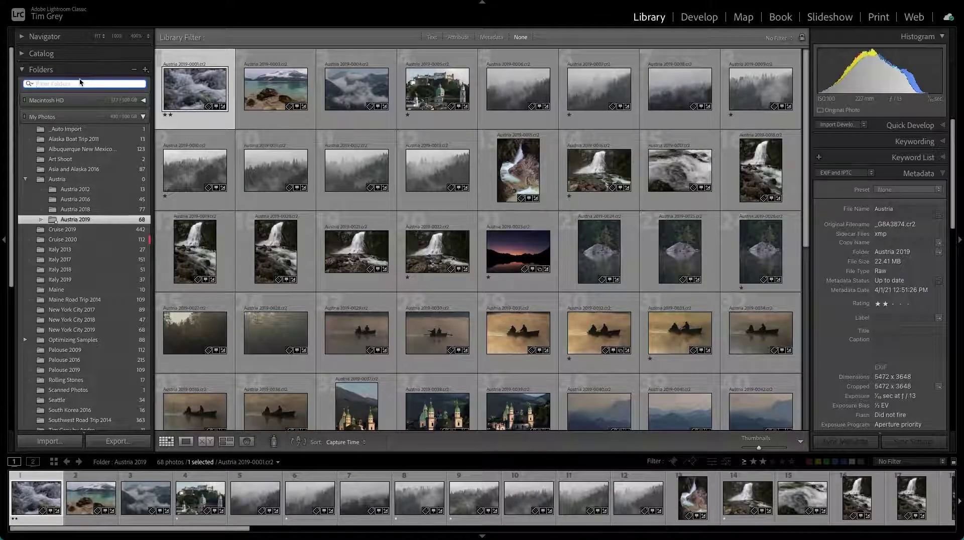
text(new york)
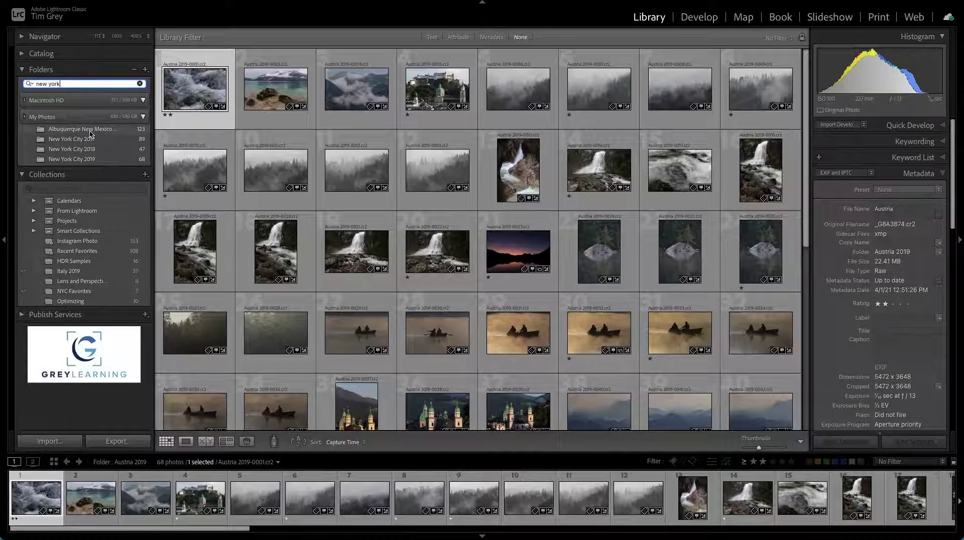
click(71, 159)
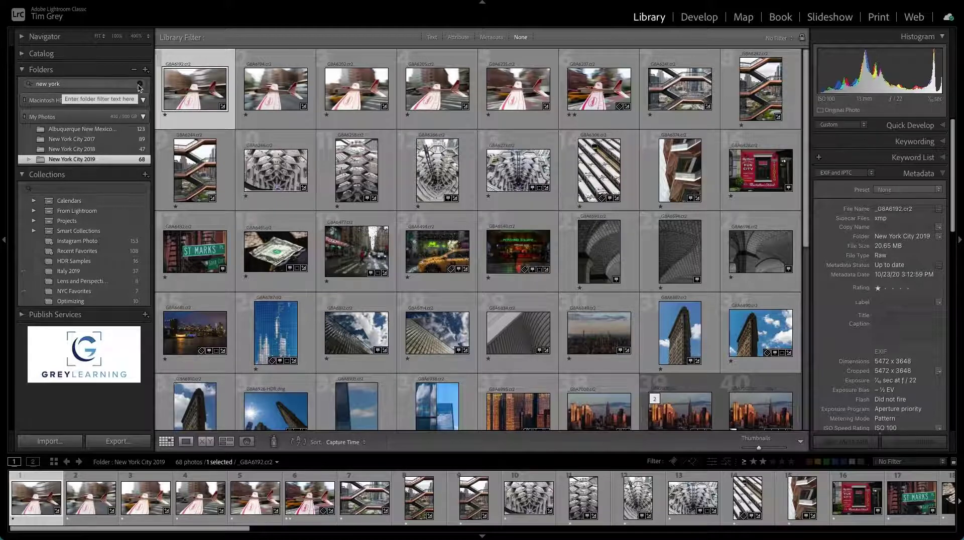
Step: Clear the folder text filter and limit the folder list to favorite folders
click(140, 84)
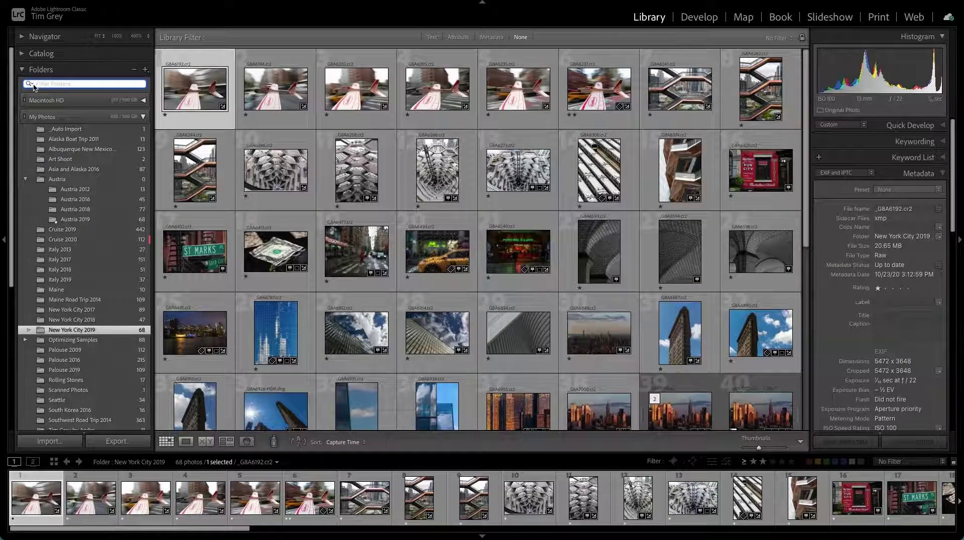
click(33, 87)
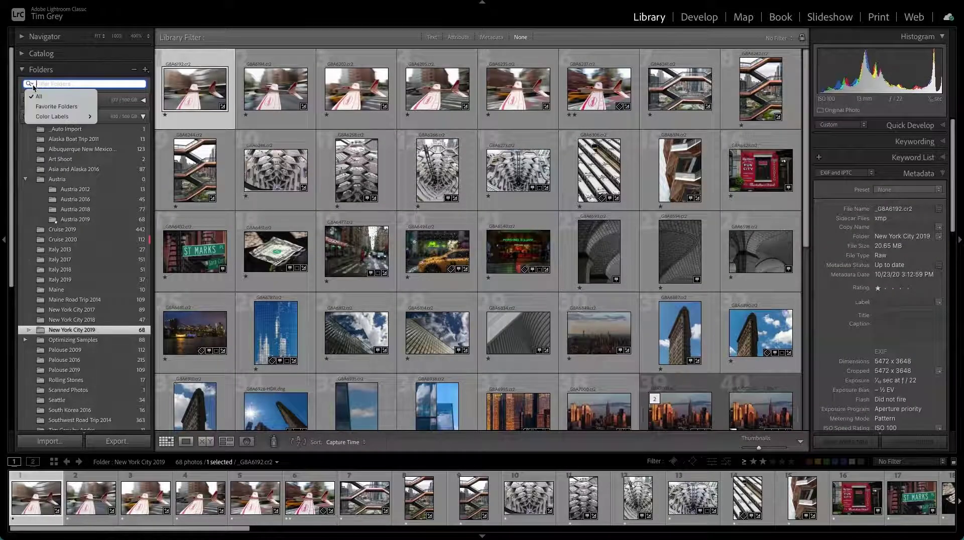
click(52, 106)
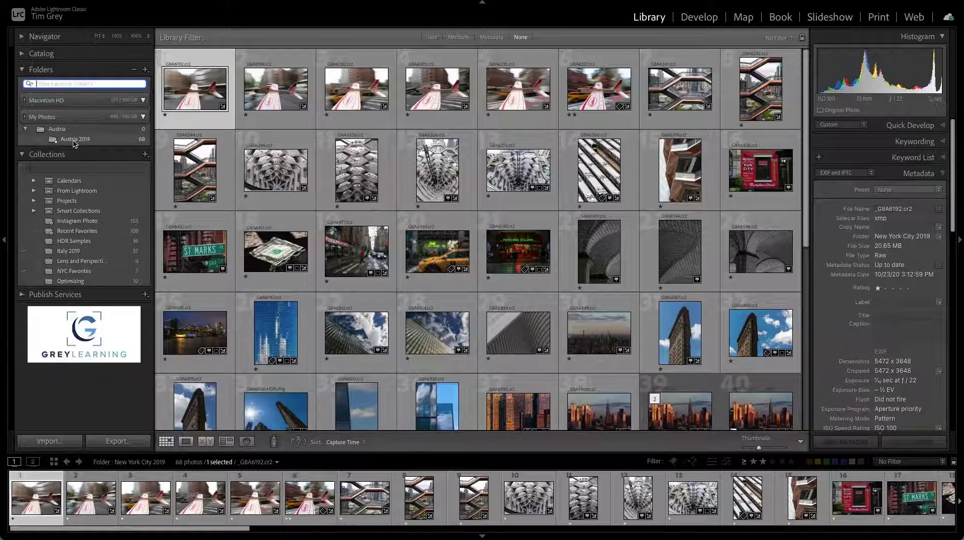
Step: Filter the folder list to show only folders with the Red color label
click(33, 84)
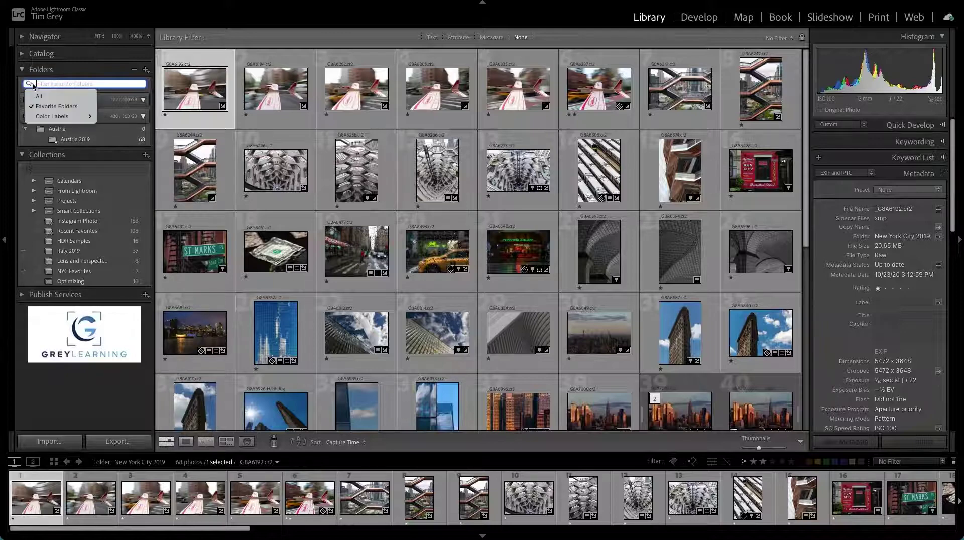
mouse_move(61, 116)
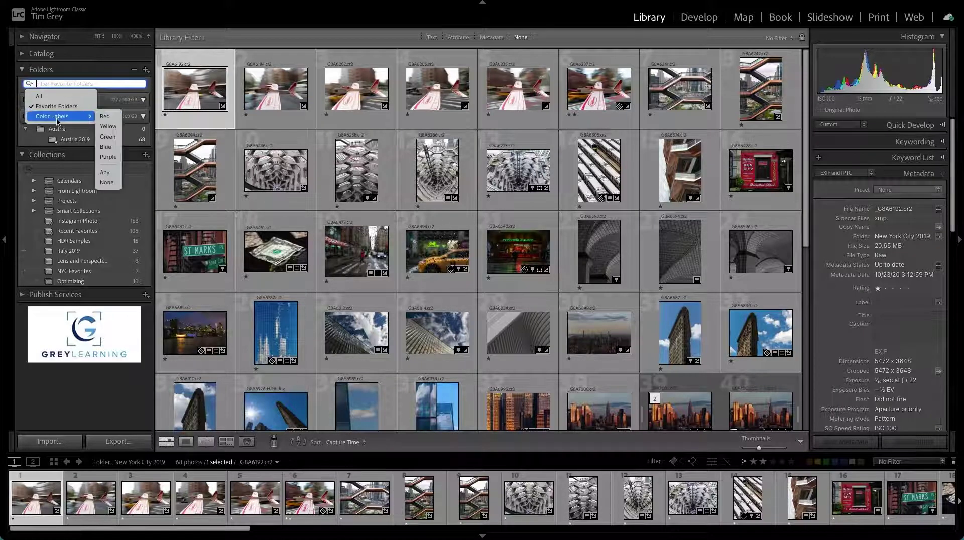
click(107, 120)
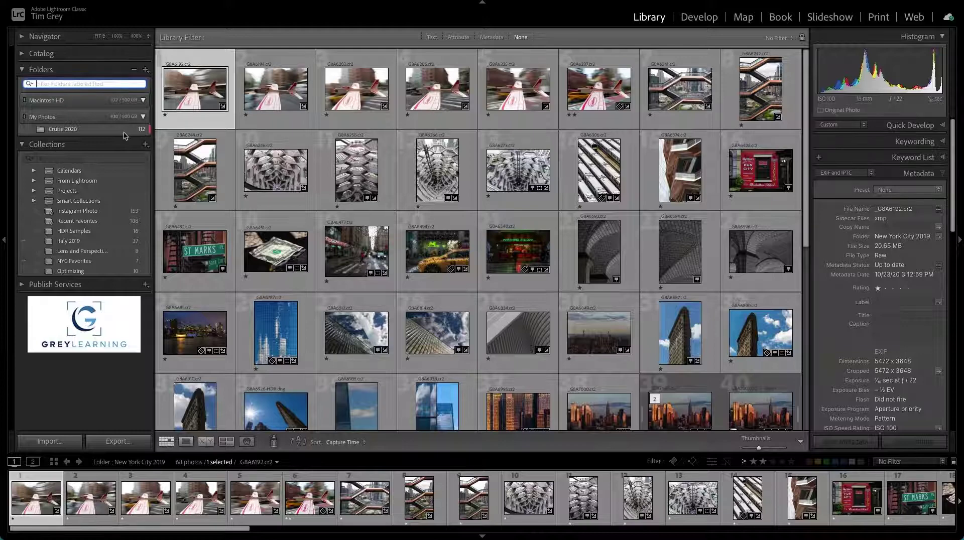
Step: Set the folder list to show all folders, and open the Austria 2019 folder to browse its photos
click(31, 84)
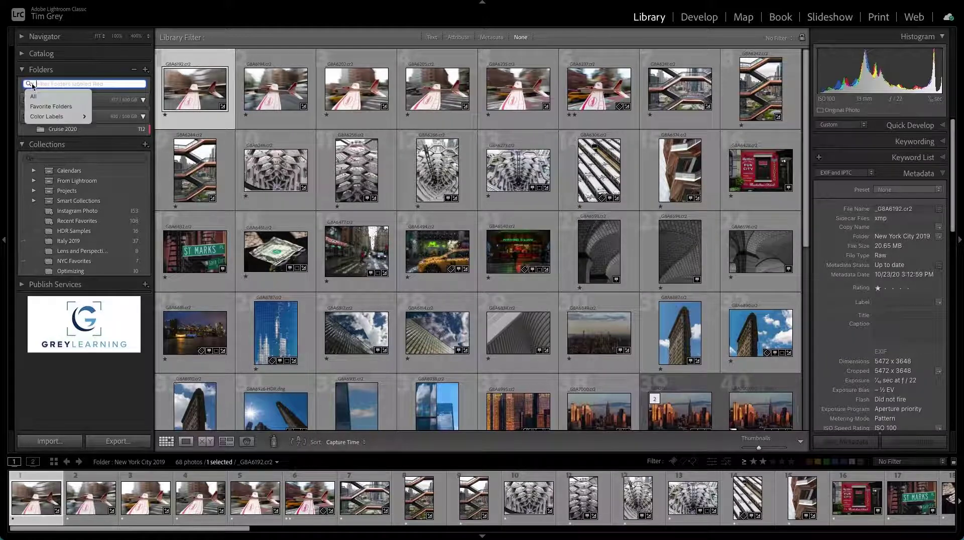
click(40, 98)
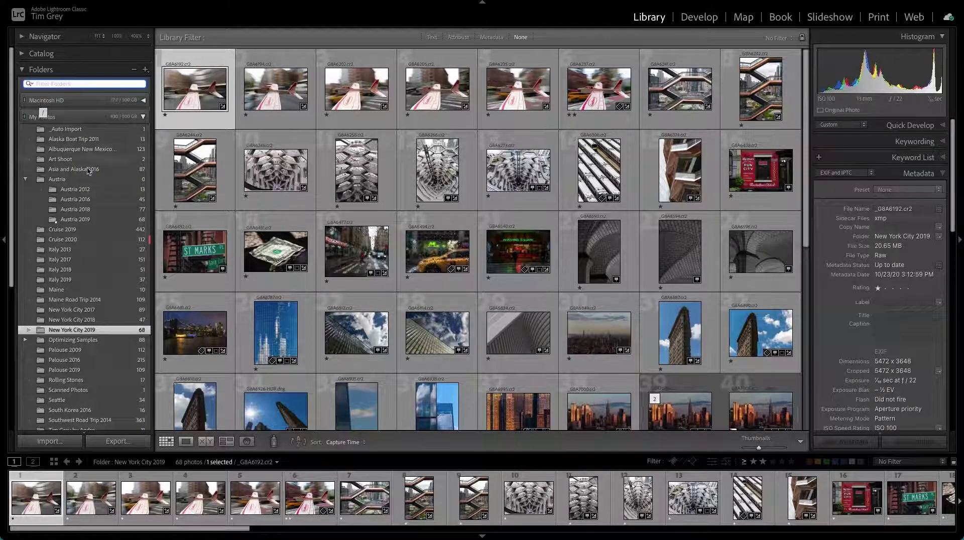
click(93, 220)
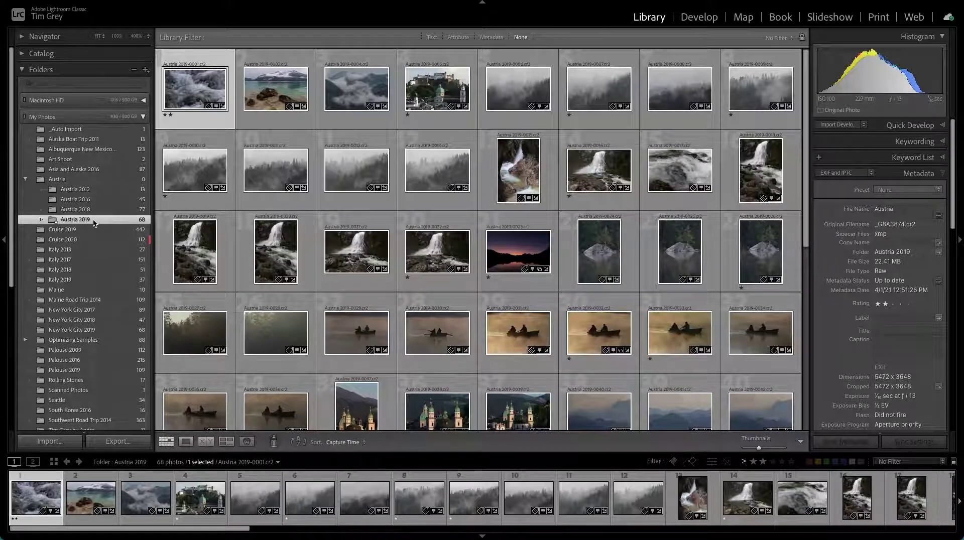
scroll(414, 178, down, 5)
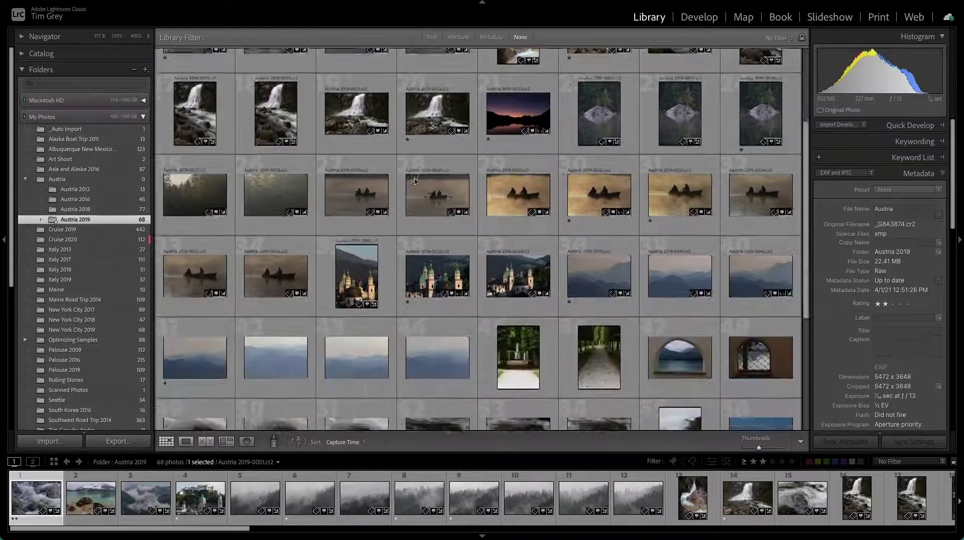
scroll(414, 182, down, 3)
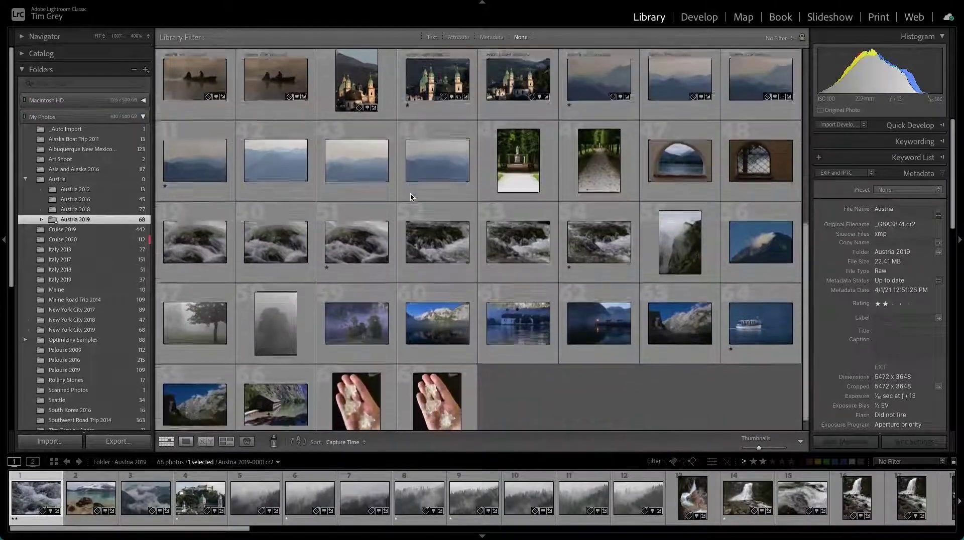
scroll(410, 196, up, 2)
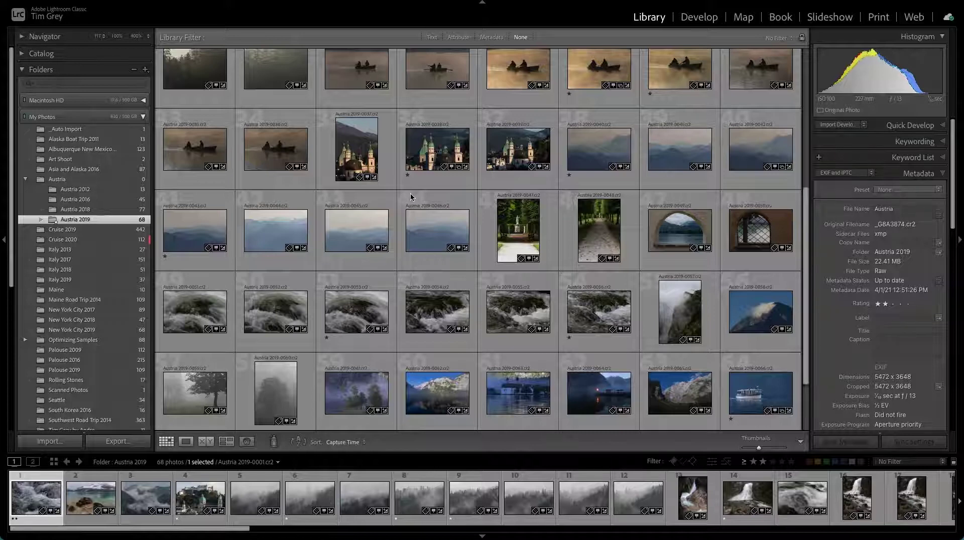
Step: Show the selected waterfall photo in Loupe view, and collapse and re-expand the filmstrip's filter options
key(e)
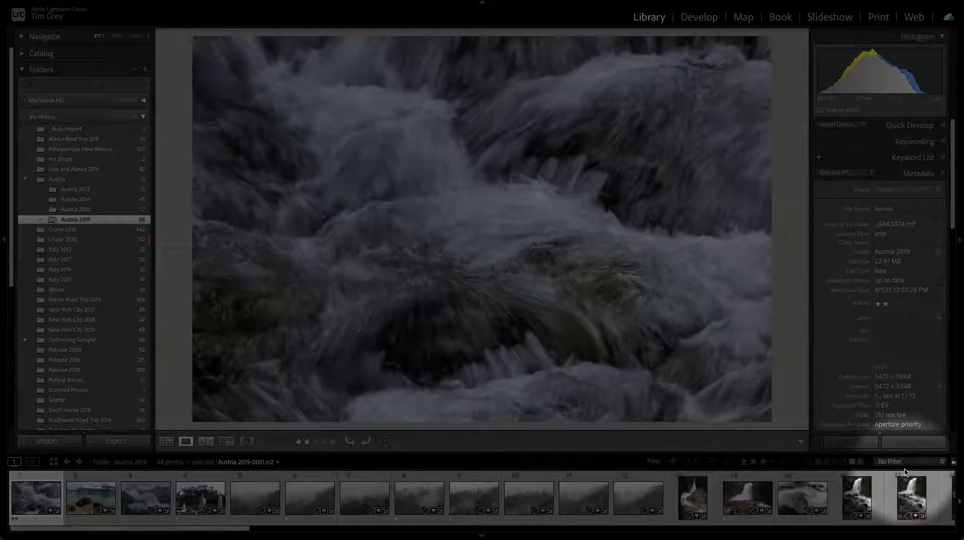
click(654, 462)
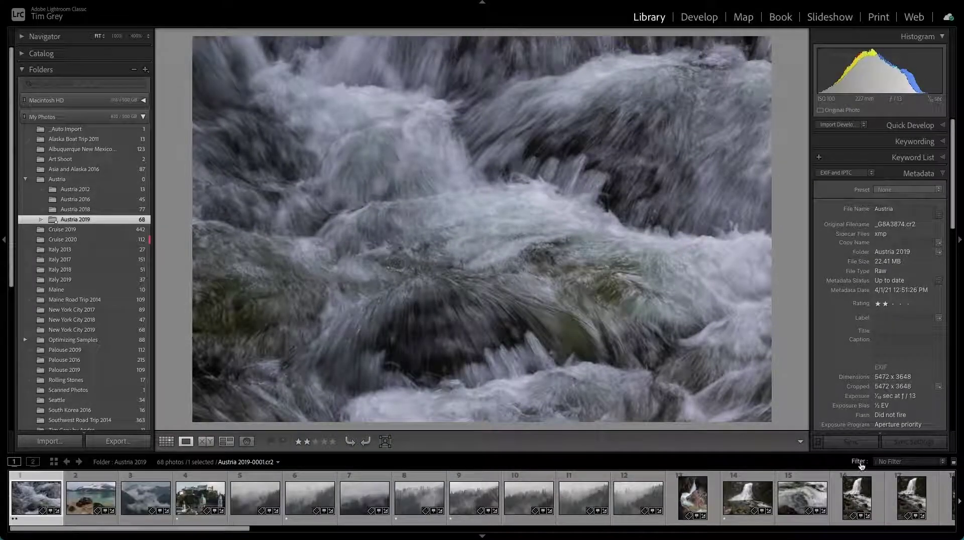
click(859, 462)
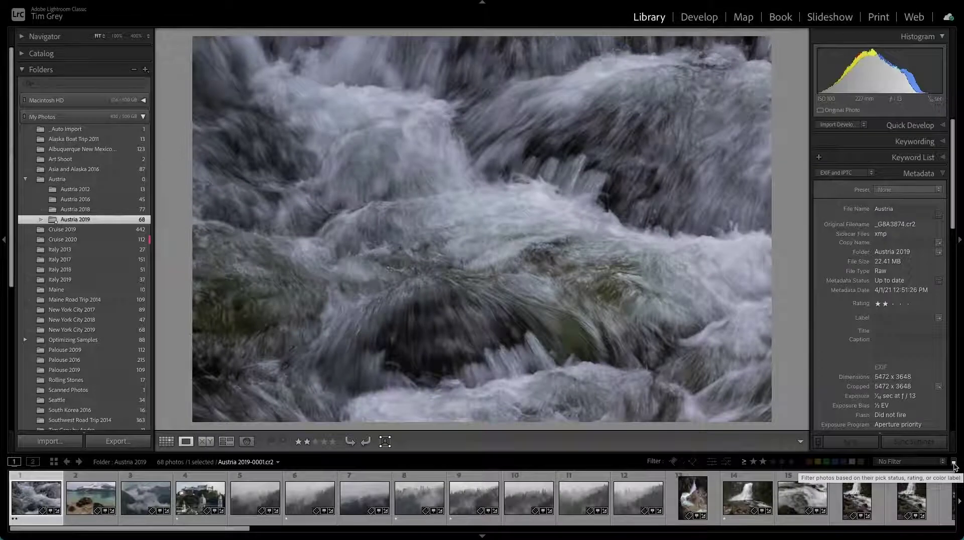
Step: Turn the filmstrip filter for photos rated two stars or higher on and back off
click(955, 465)
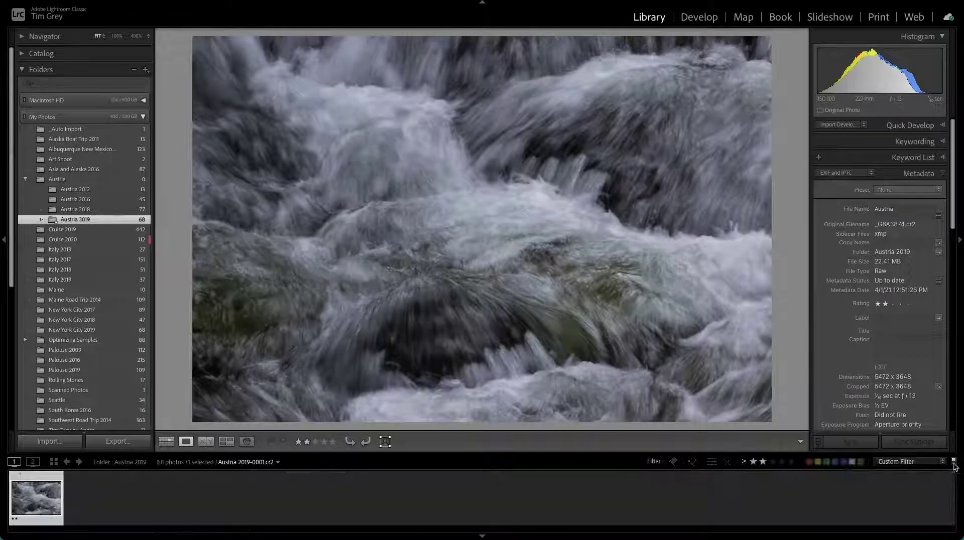
click(954, 465)
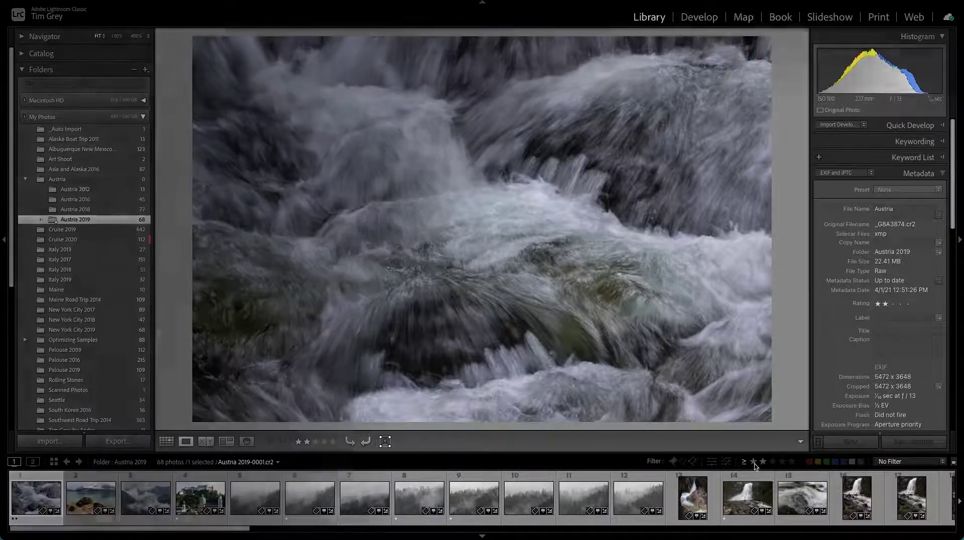
Step: Filter the Austria 2019 photos in the filmstrip to those with a rating greater than or equal to one star
click(753, 462)
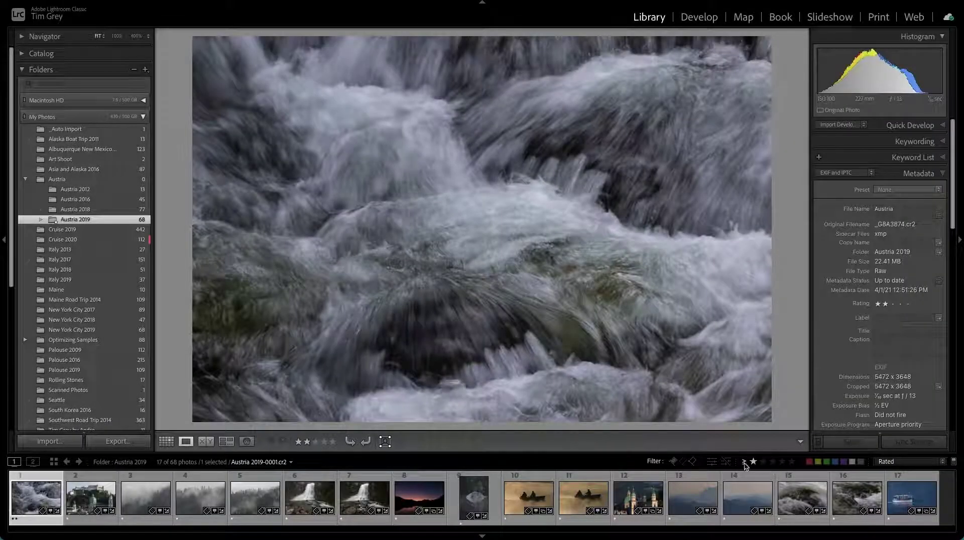
click(744, 462)
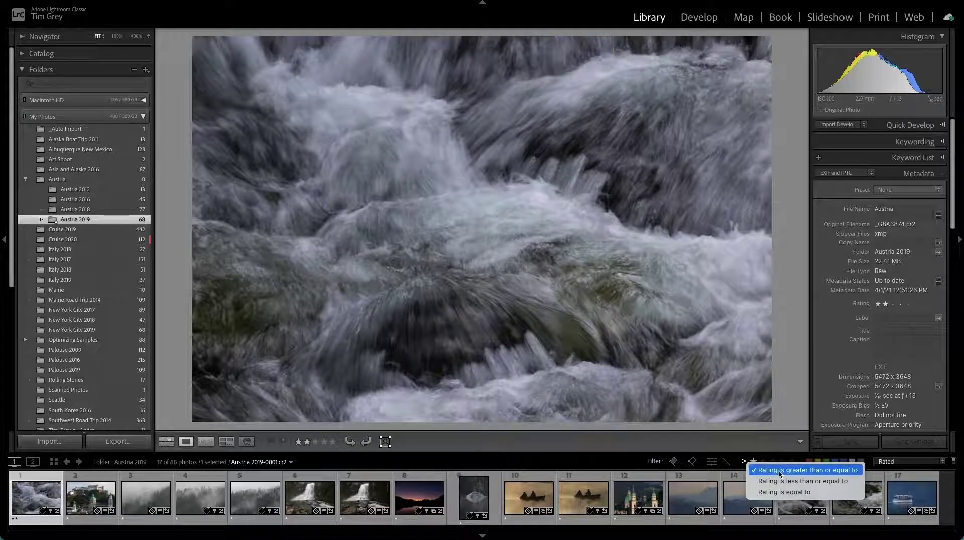
click(779, 472)
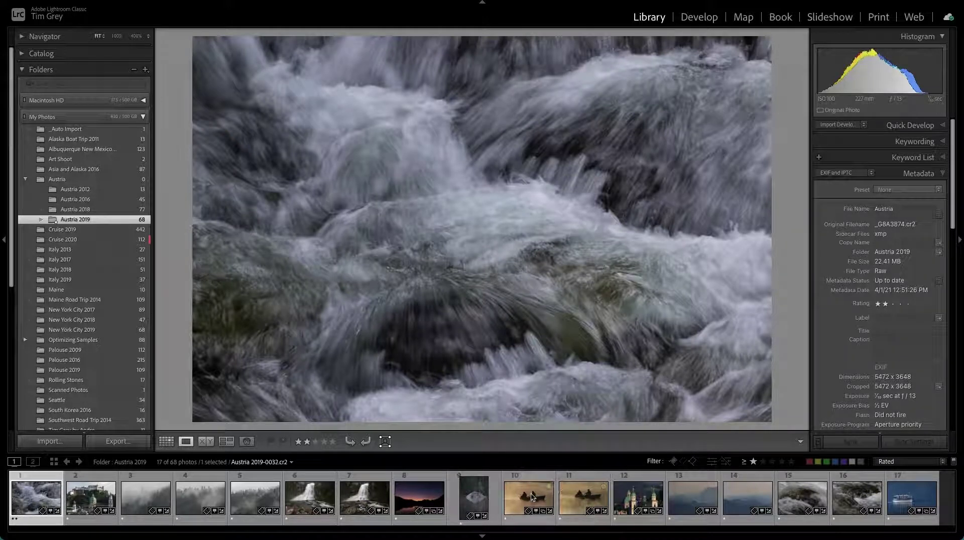
Step: Select the sunset lake photo and switch to Grid view, making sure Show Filter Bar is enabled
click(416, 499)
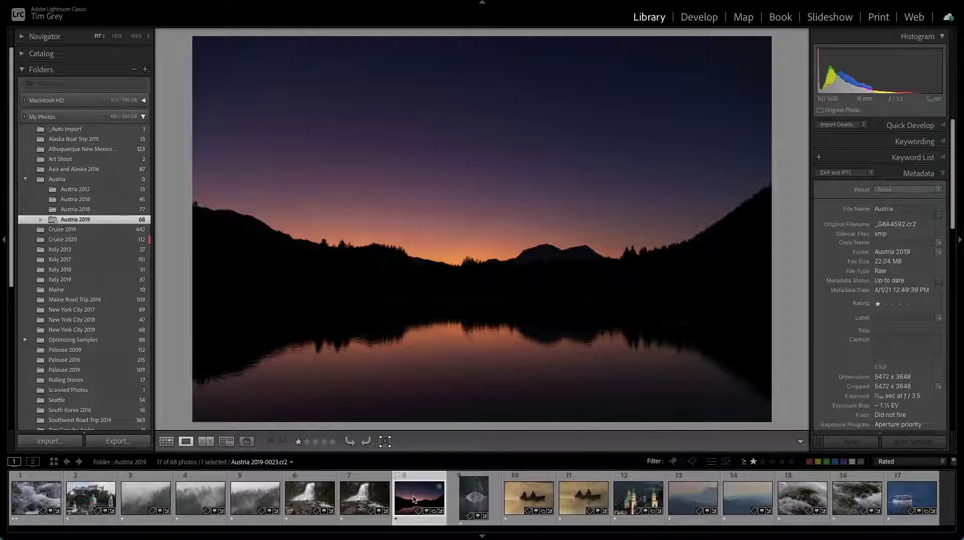
key(g)
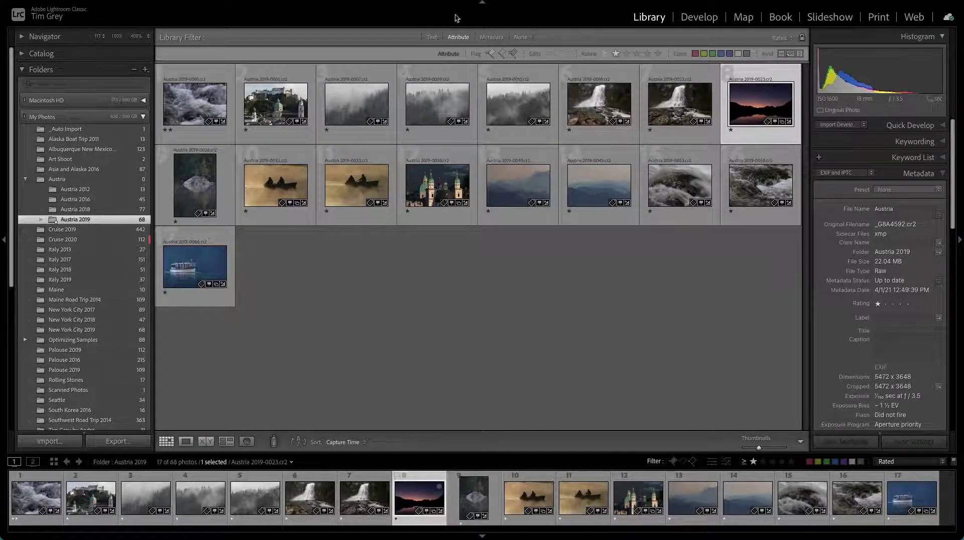
click(247, 4)
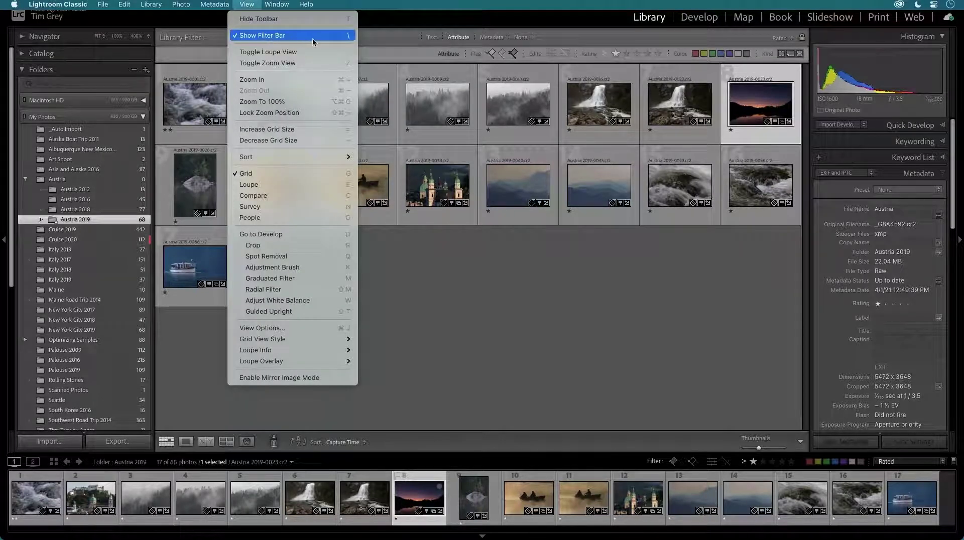
click(388, 42)
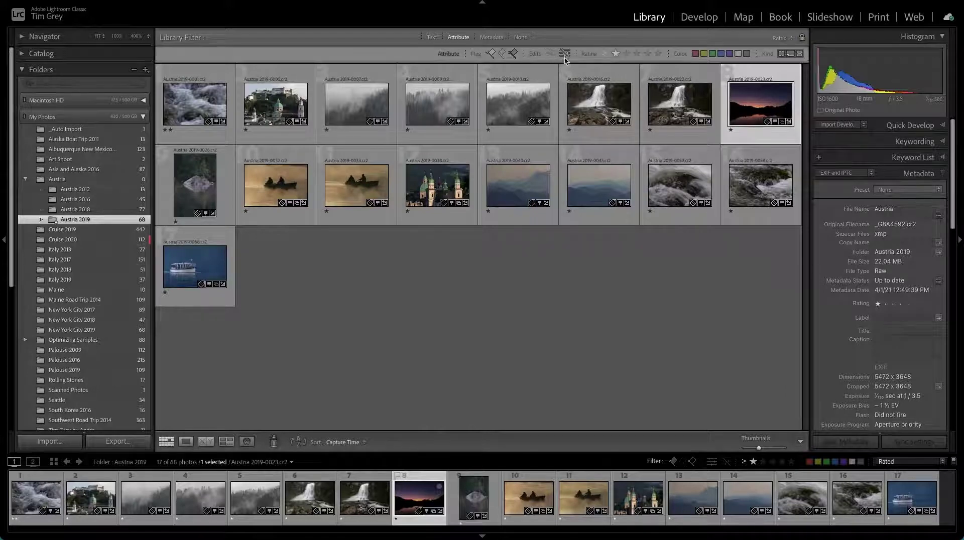
Step: Clear the one-star rating filter, and try the Red color label filter on and off
click(616, 53)
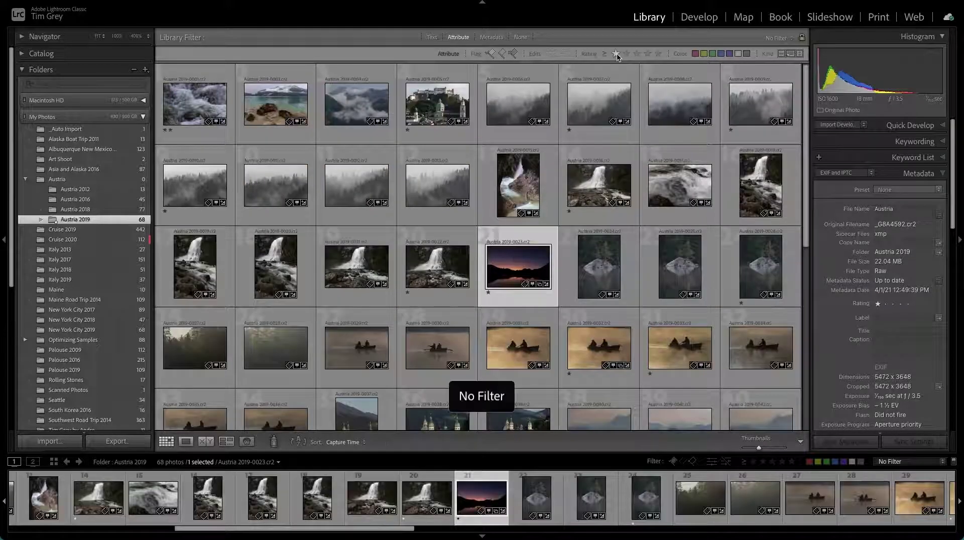
click(695, 54)
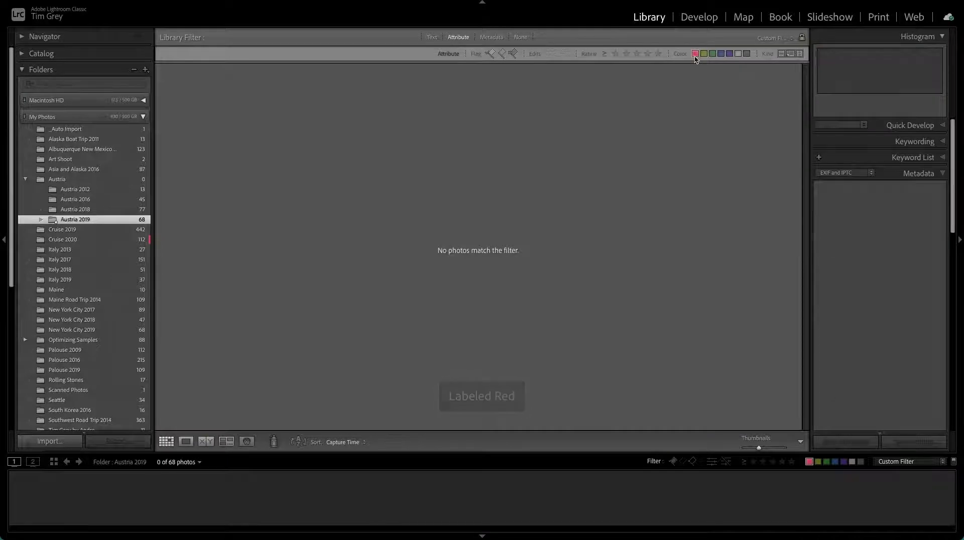
click(695, 56)
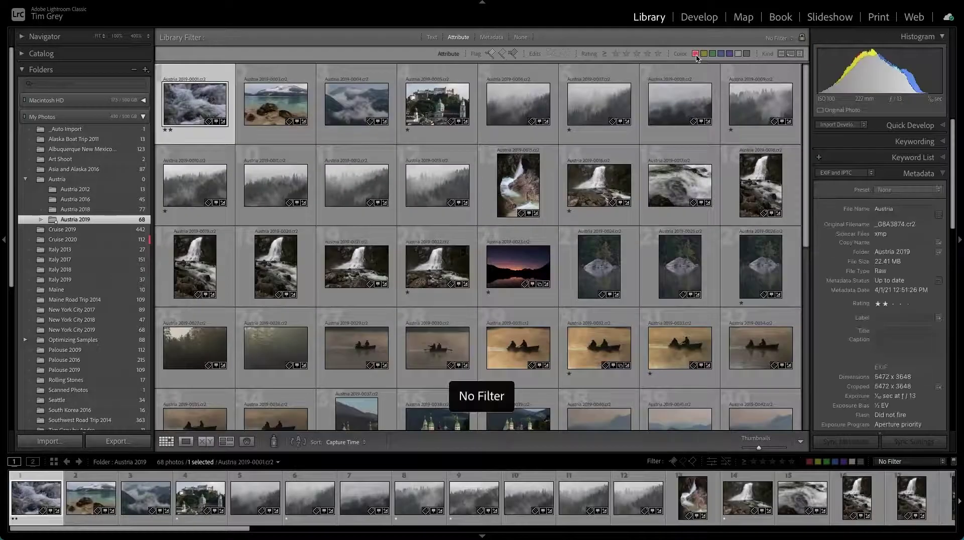
click(695, 54)
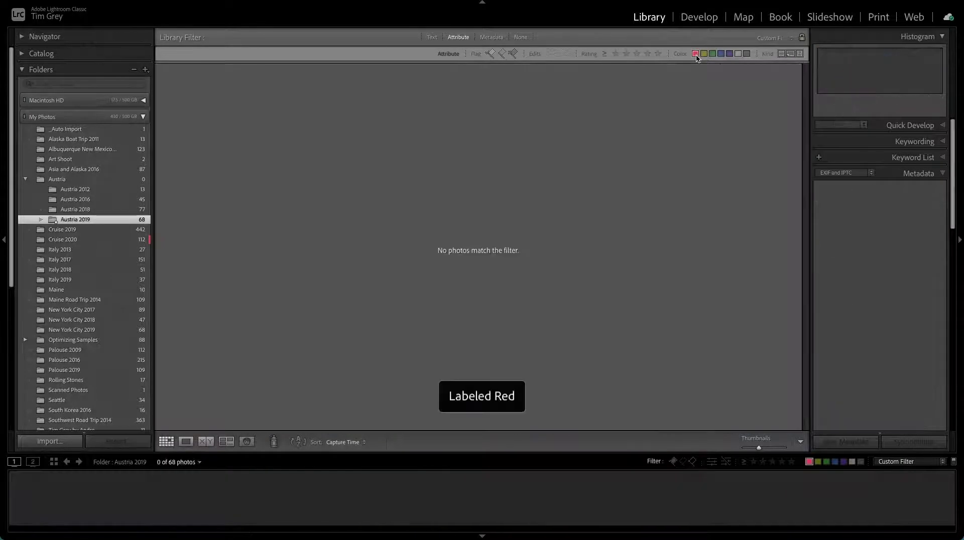
click(696, 54)
Step: Assign the Red color label to the sunset lake photo, and filter the folder to photos labeled Red
click(517, 268)
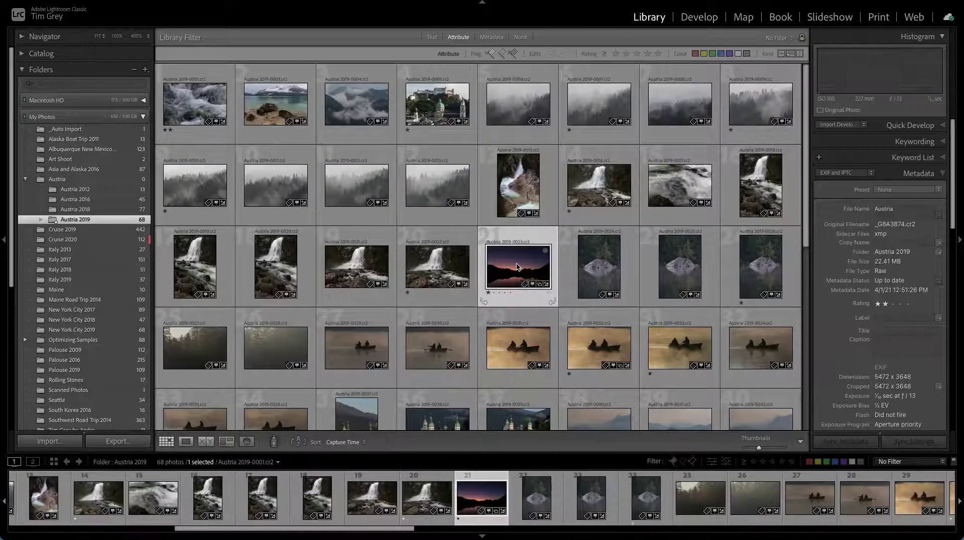
key(6)
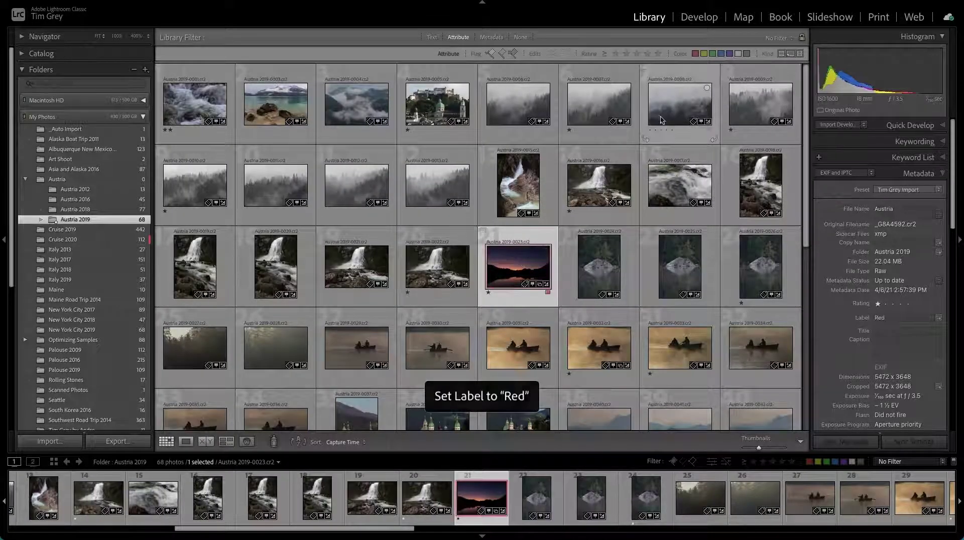
click(695, 53)
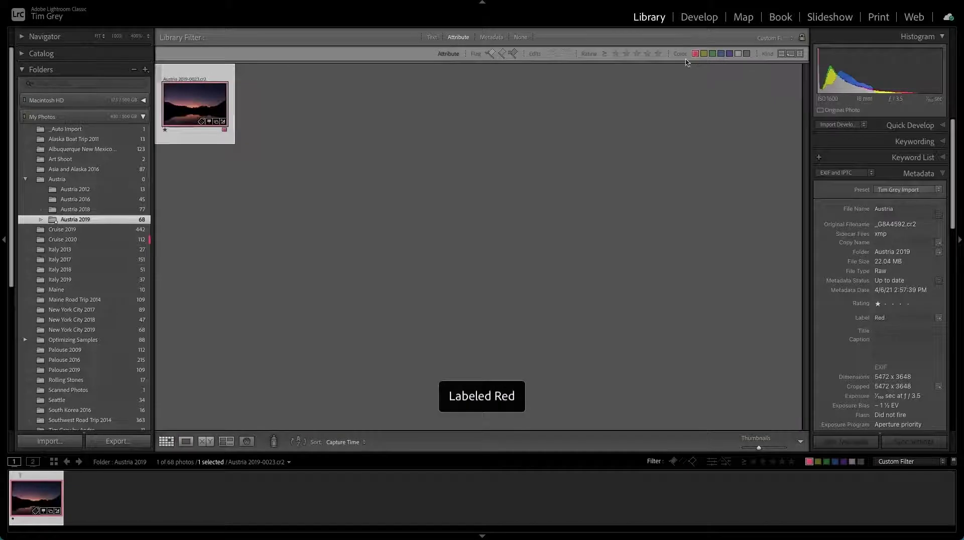
Step: Replace the Red label filter with a rating of one star or higher, and display All Photographs in the catalog
click(616, 53)
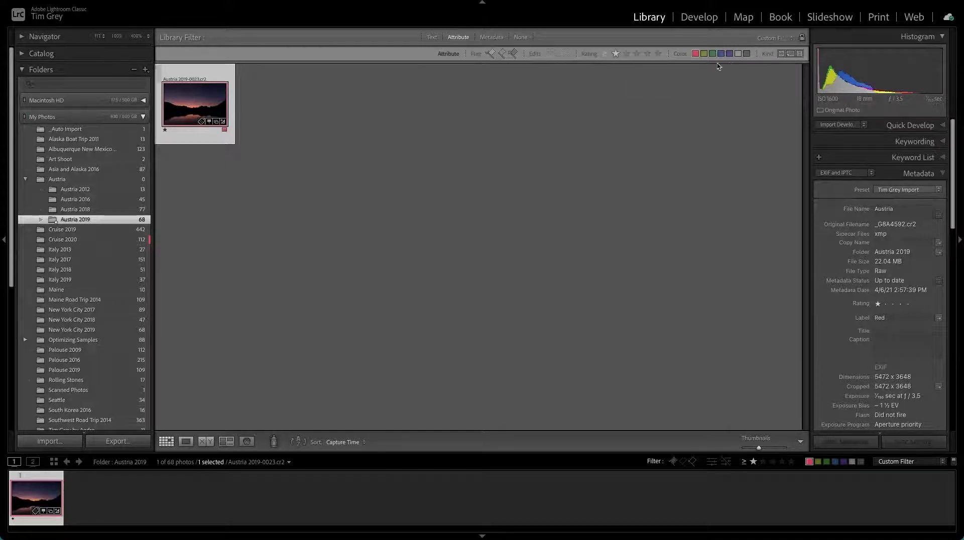
click(696, 54)
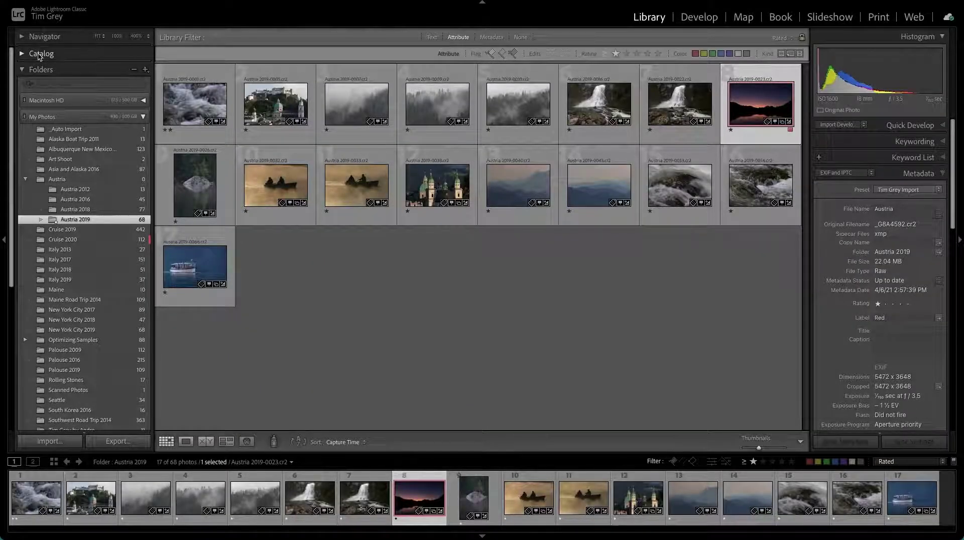
click(40, 56)
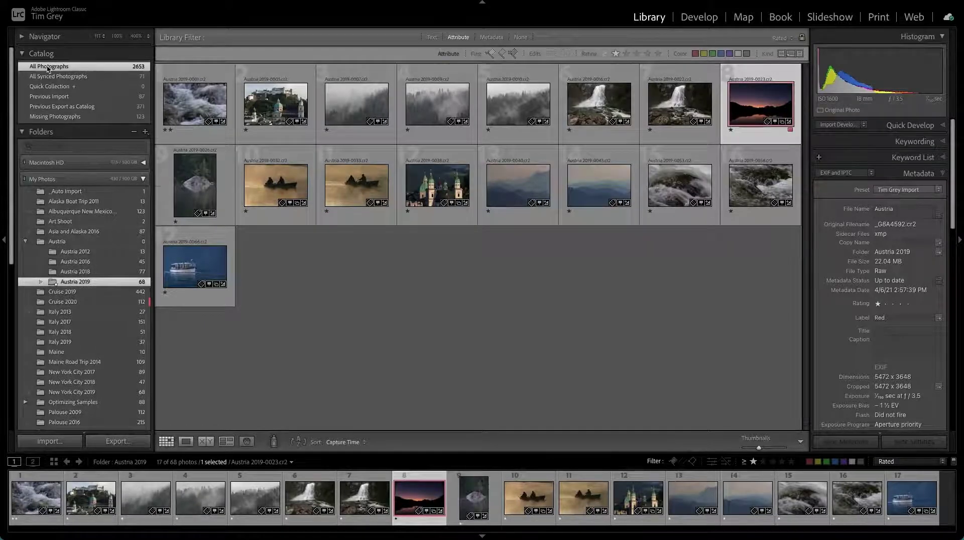
click(48, 68)
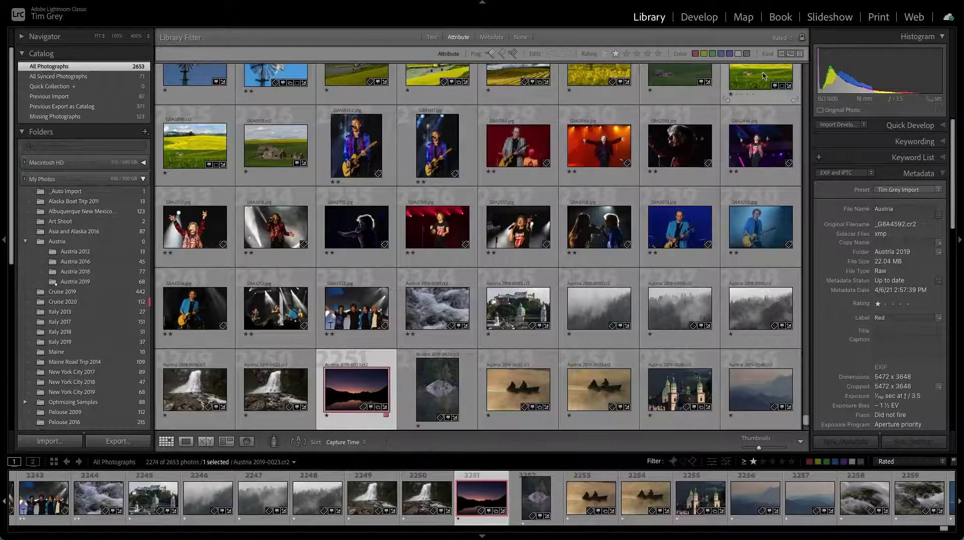
Step: Limit the one-star-and-higher results across the catalog to master photos and browse them
click(782, 55)
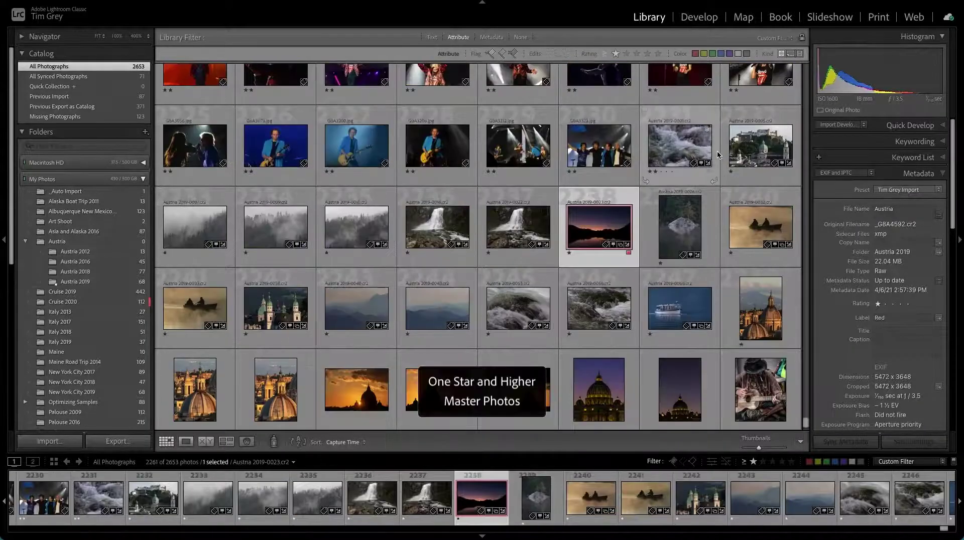
scroll(718, 155, up, 10)
scroll(716, 155, up, 10)
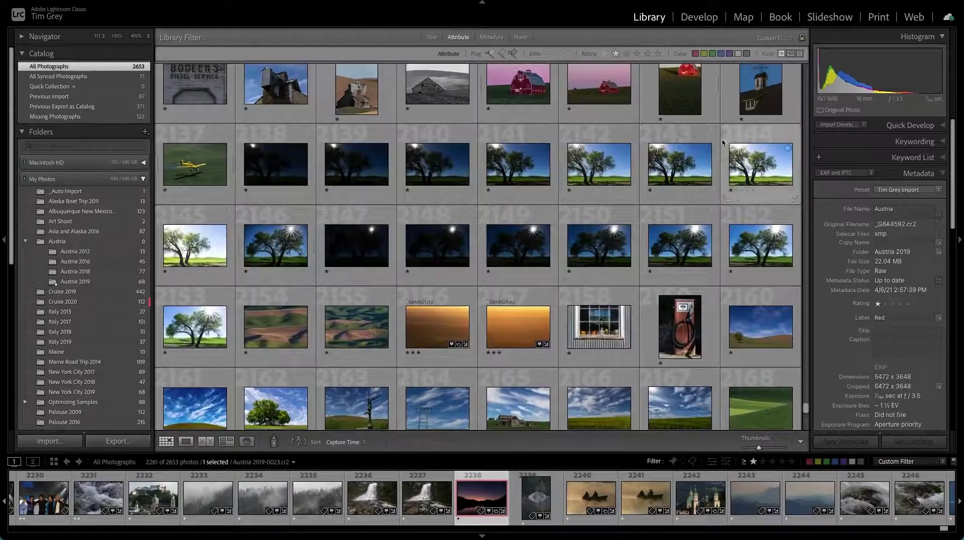
Step: Switch the kind filter from master photos to virtual copies, and try the video filter on and off
click(782, 54)
click(790, 54)
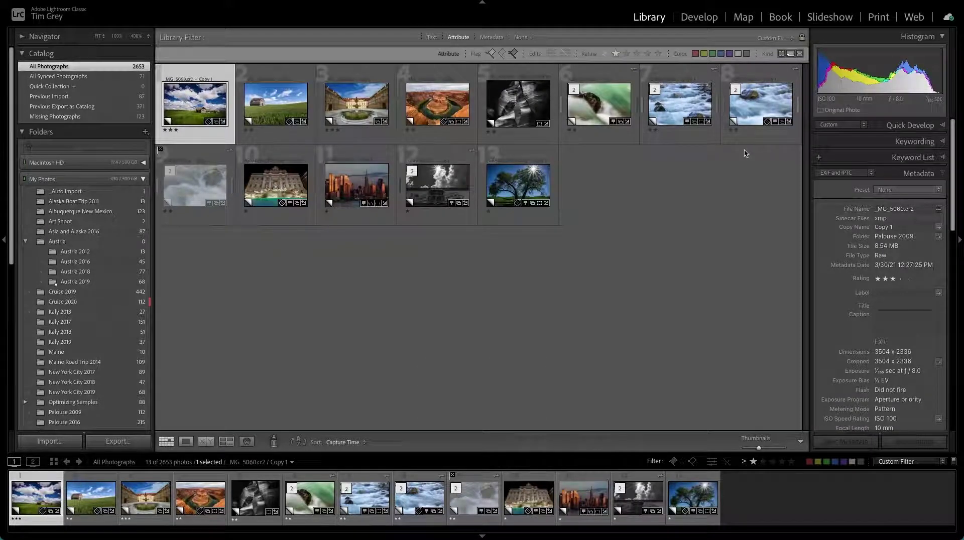
click(791, 54)
click(791, 56)
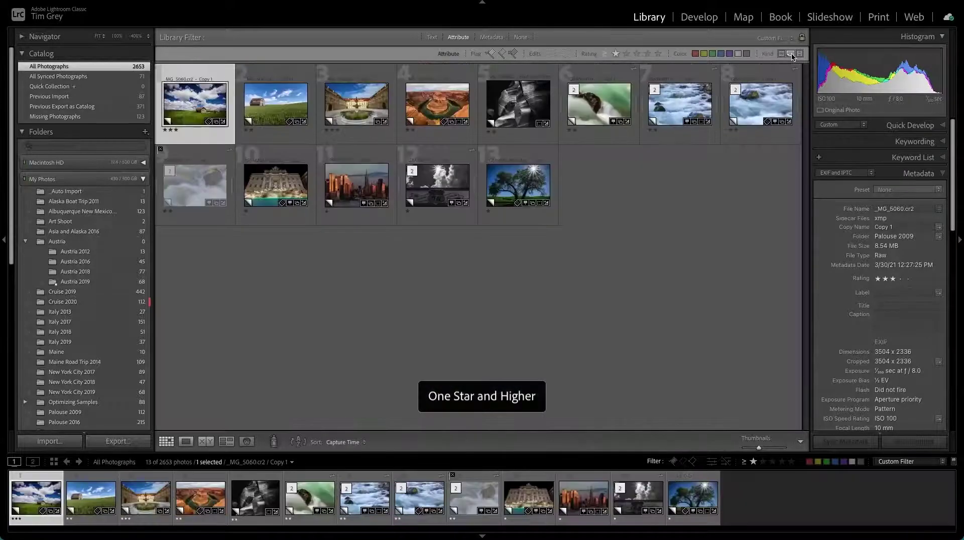
click(791, 55)
click(800, 56)
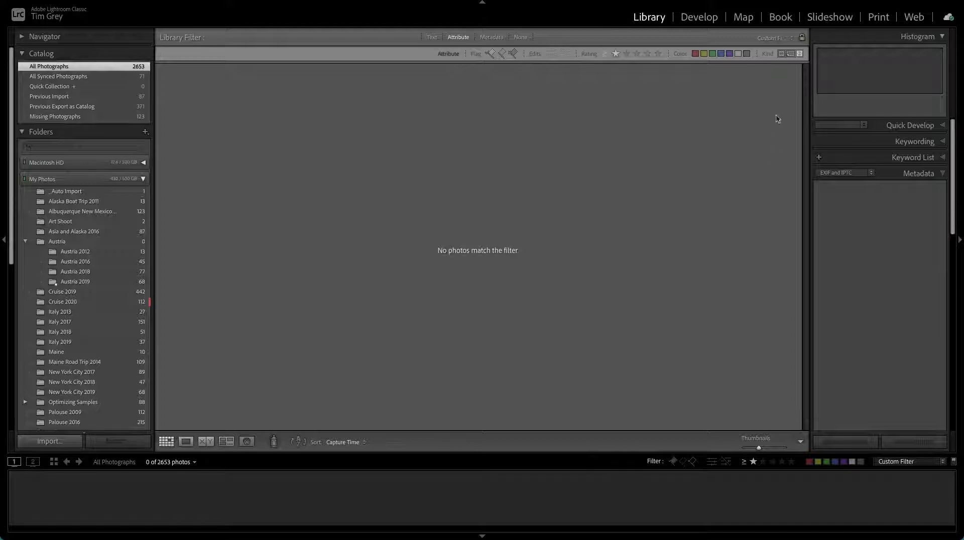
click(800, 53)
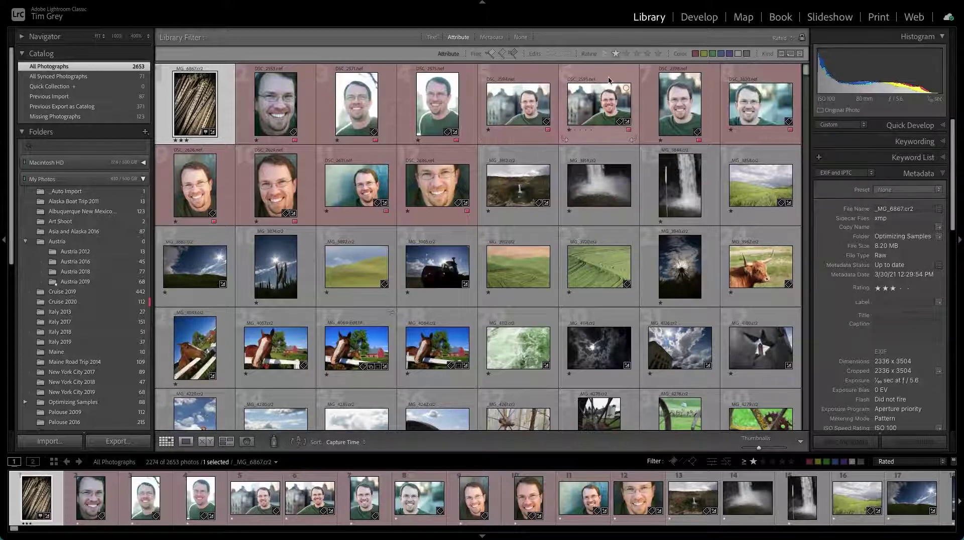
Step: Raise the rating filter on All Photographs to two stars and then to three stars or higher
click(626, 54)
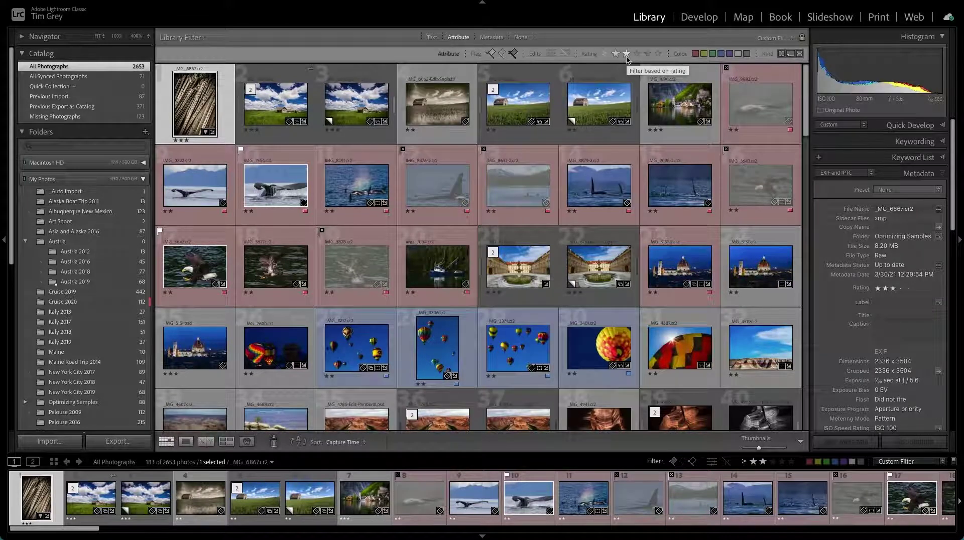
click(637, 54)
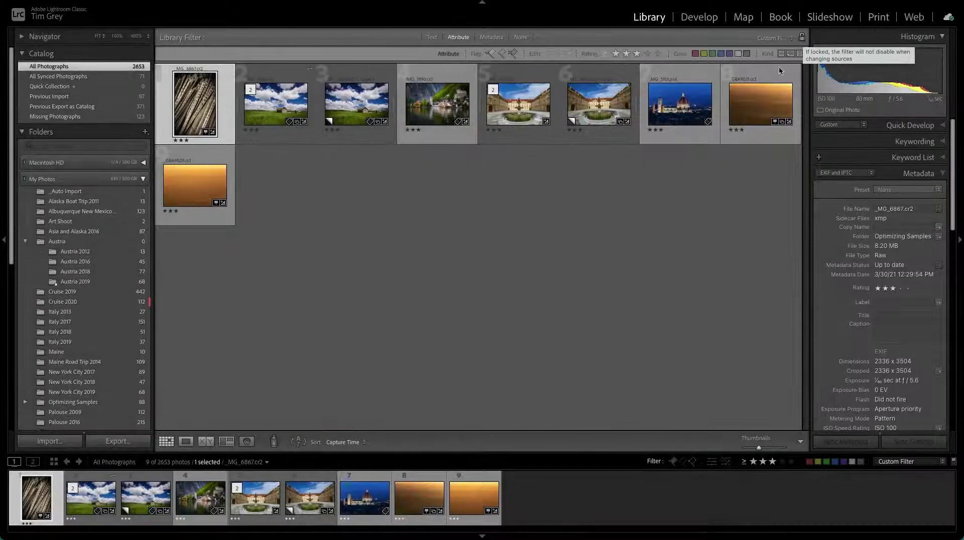
Step: Open the Austria 2018 folder and filter its photos by attribute to two stars or higher
click(92, 272)
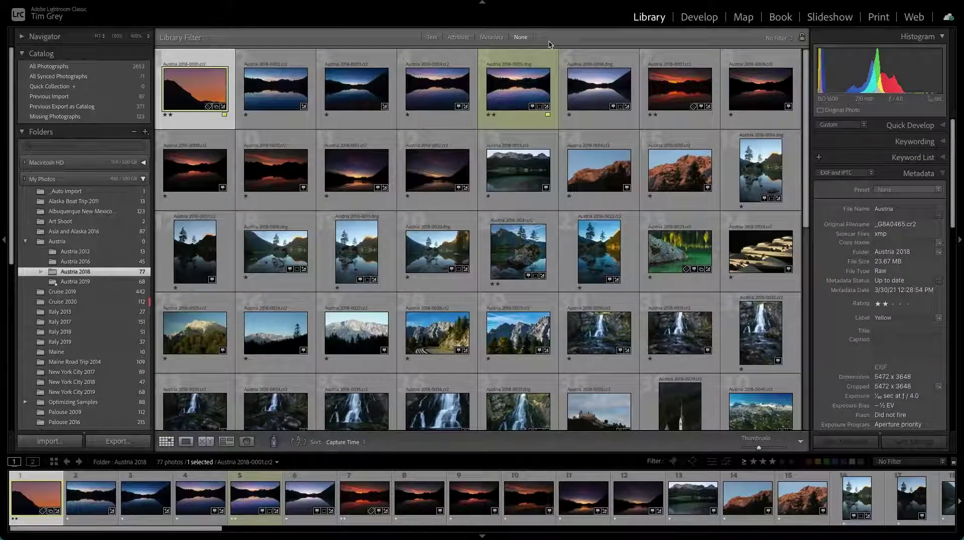
click(458, 38)
click(625, 54)
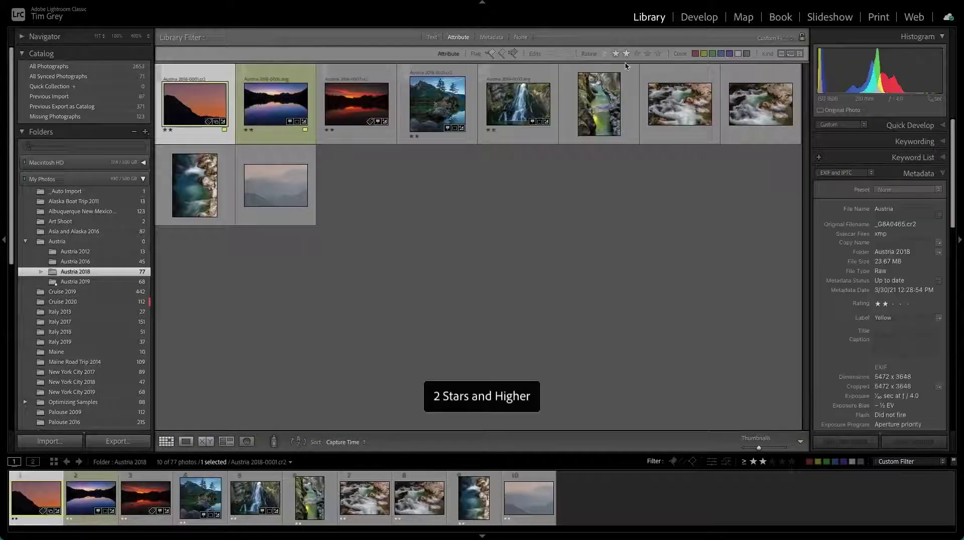
Step: Filter the Austria 2019 folder to two stars or higher, and lock the filter so it persists across sources
click(86, 282)
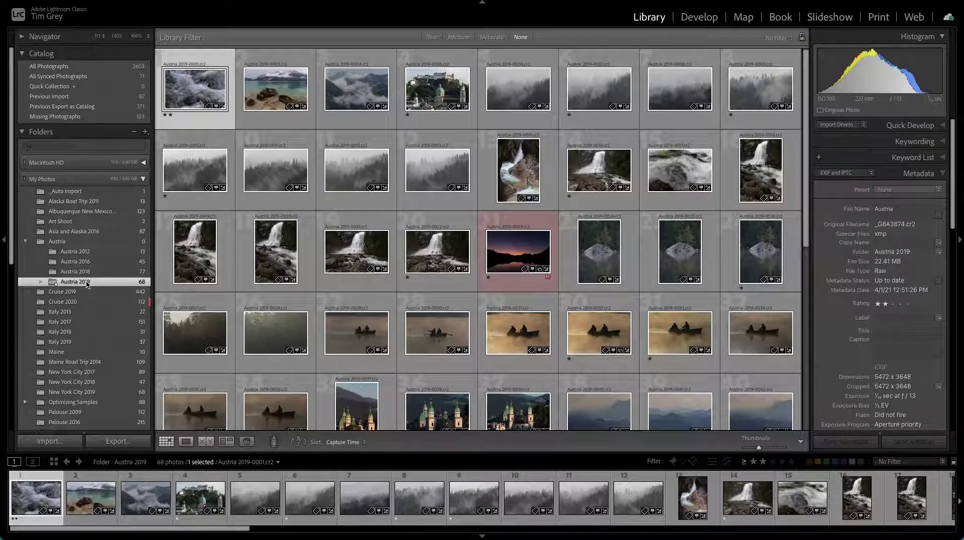
click(459, 37)
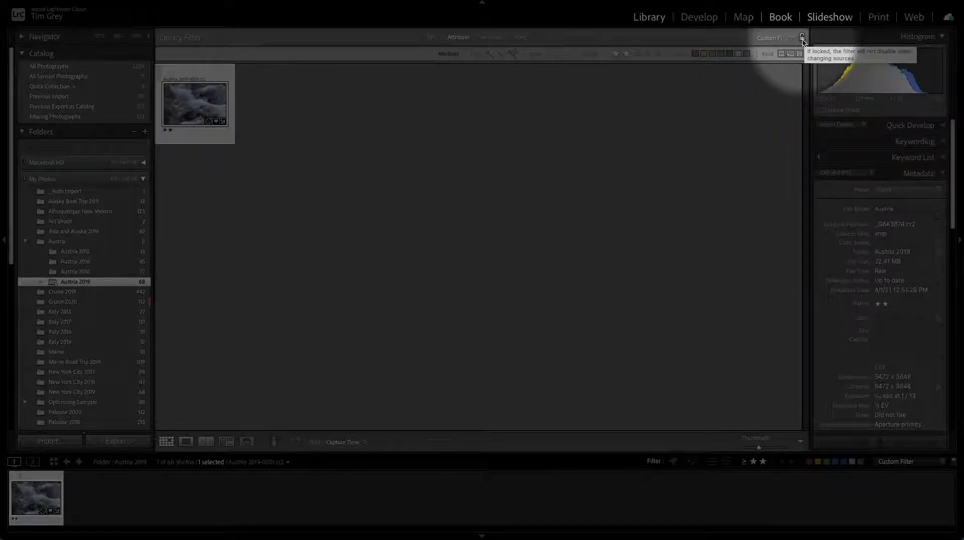
click(802, 38)
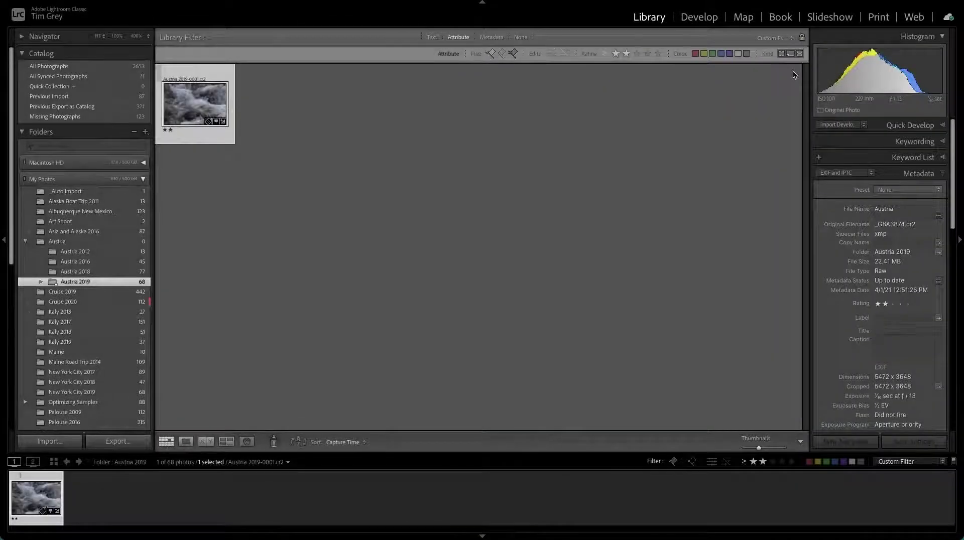
Step: Browse the Cruise 2019, Austria 2018, Austria 2016, Art Shoot and Austria 2012 folders with the locked two-star filter, returning to Austria 2016
click(90, 296)
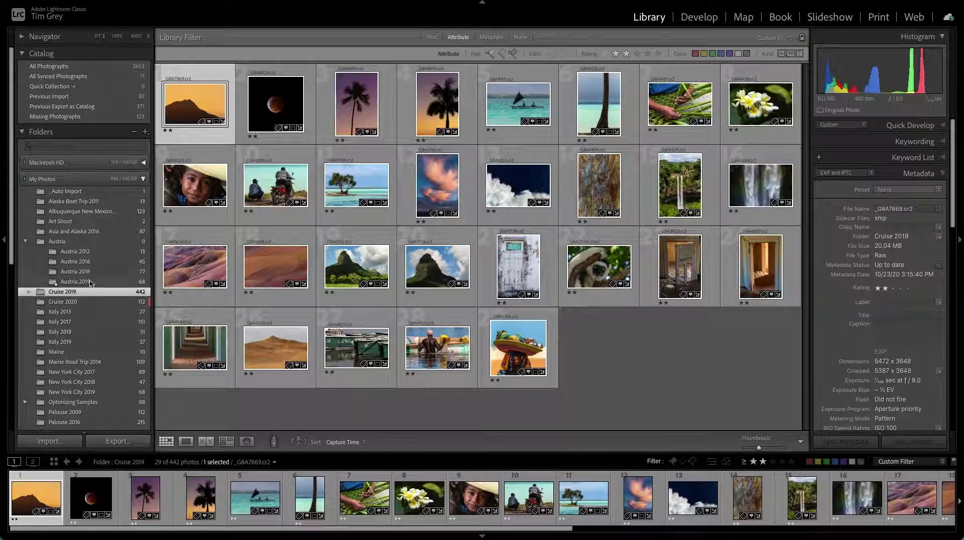
click(90, 271)
click(90, 262)
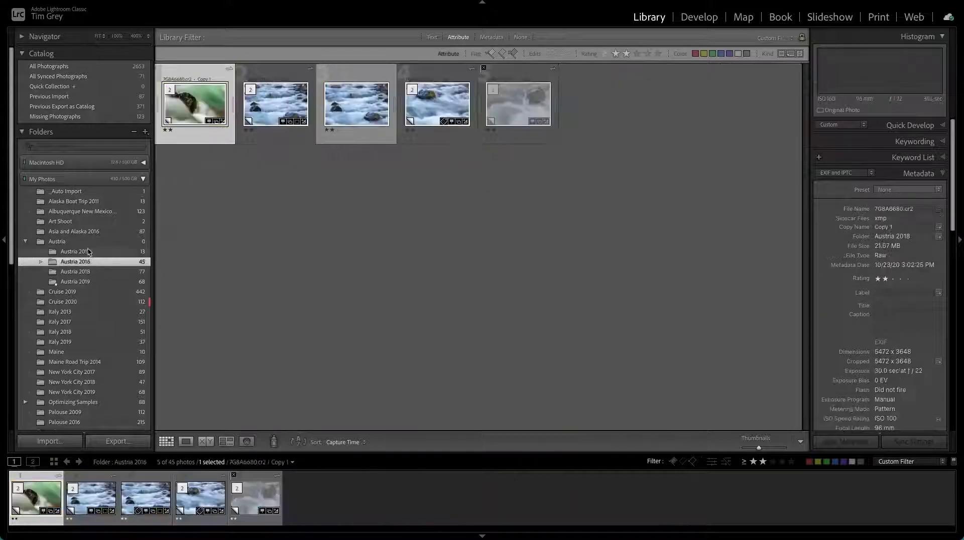
click(69, 222)
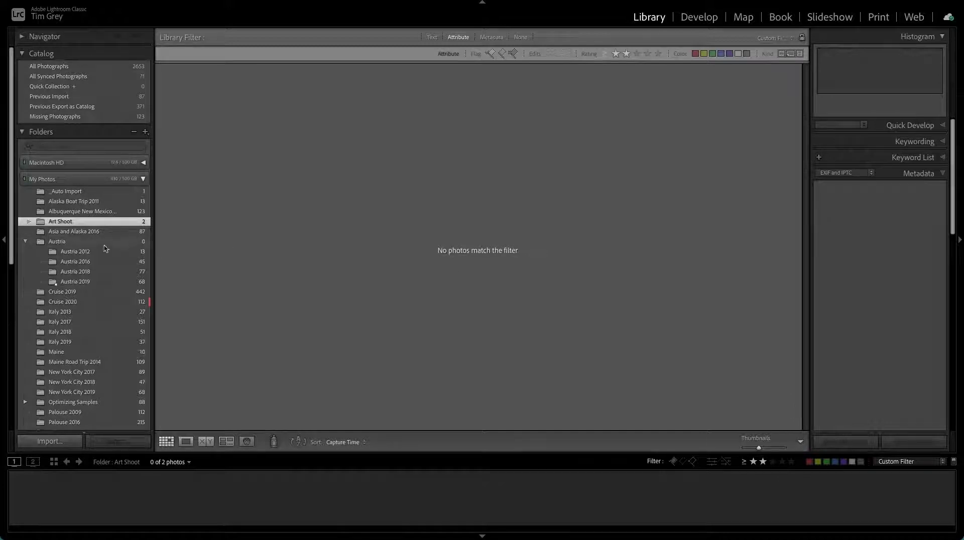
click(79, 252)
click(80, 263)
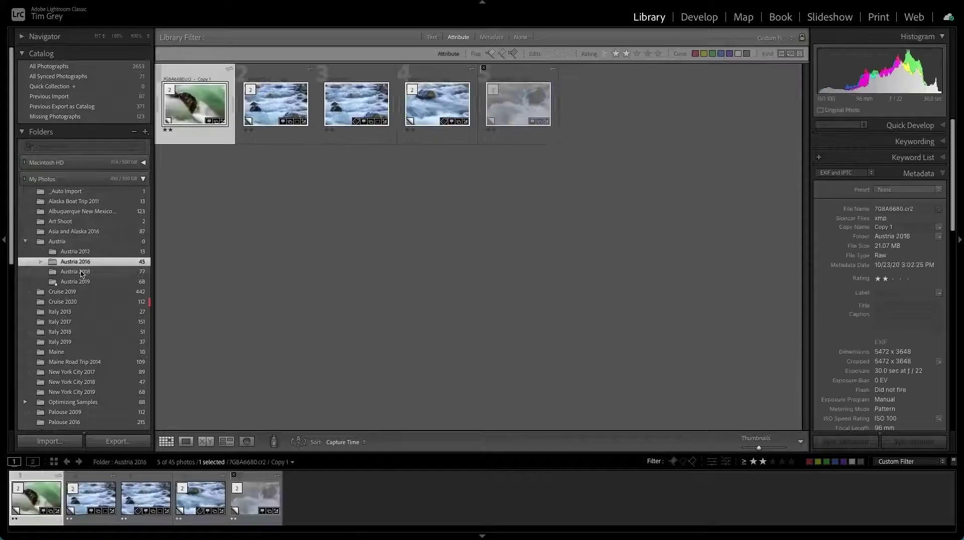
Step: Browse the Austria 2018, Austria 2012, Austria 2016 and Austria 2019 folders with the locked two-star filter
click(81, 273)
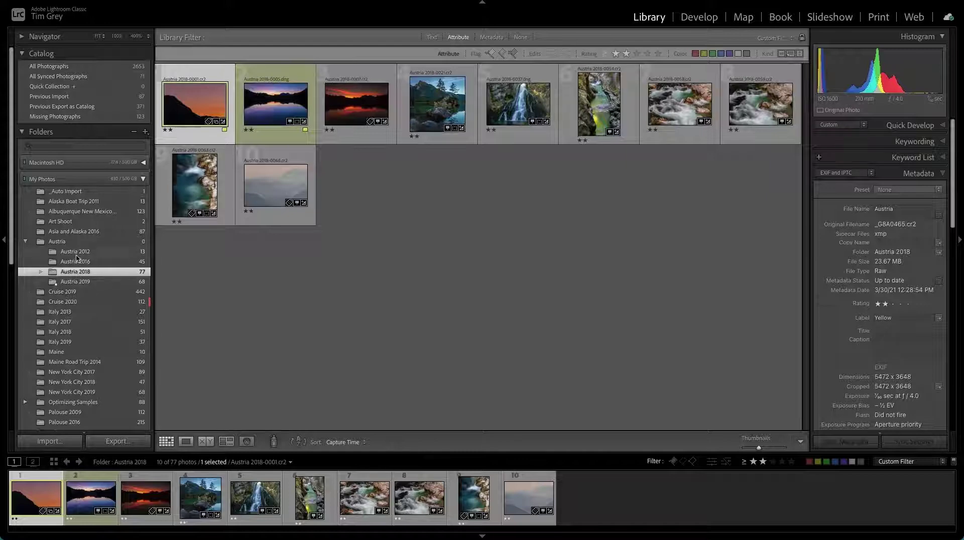
click(76, 254)
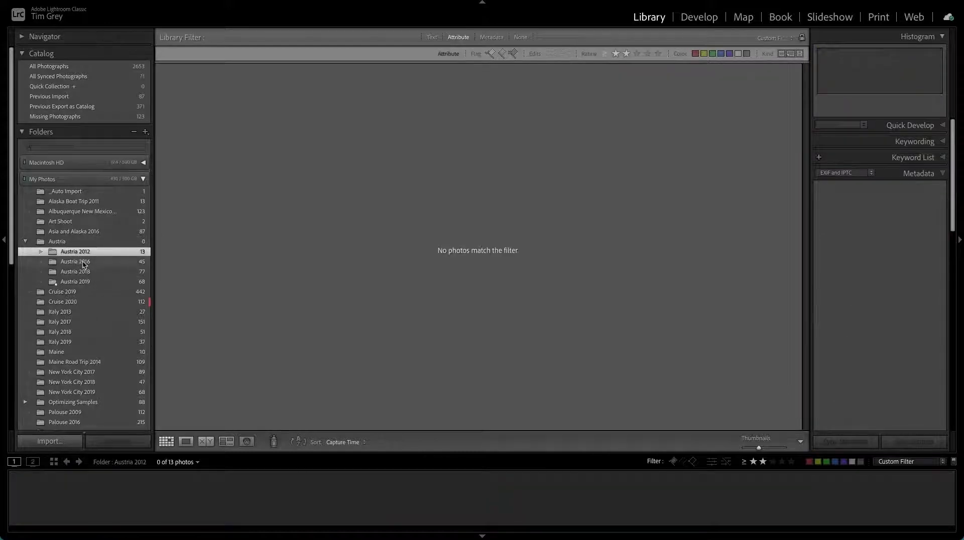
click(83, 263)
click(83, 273)
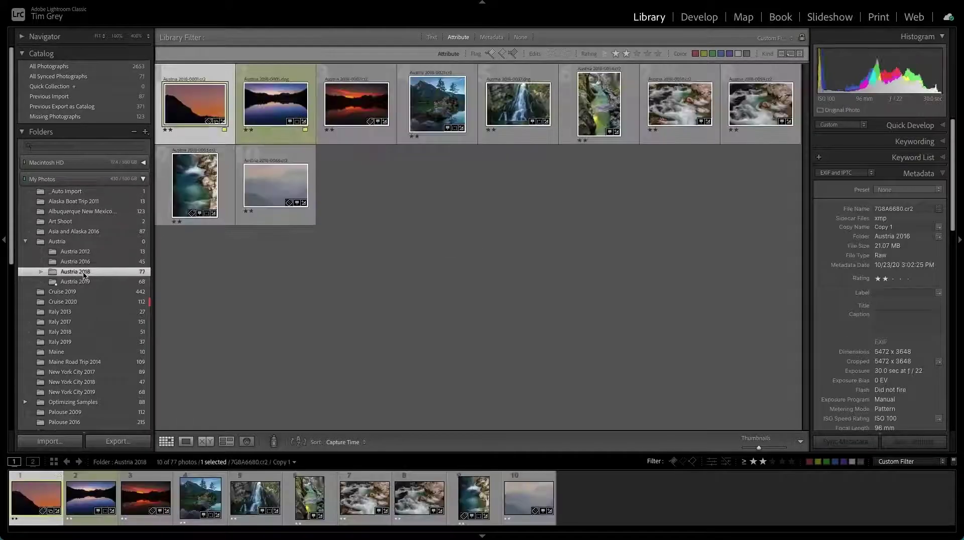
click(85, 283)
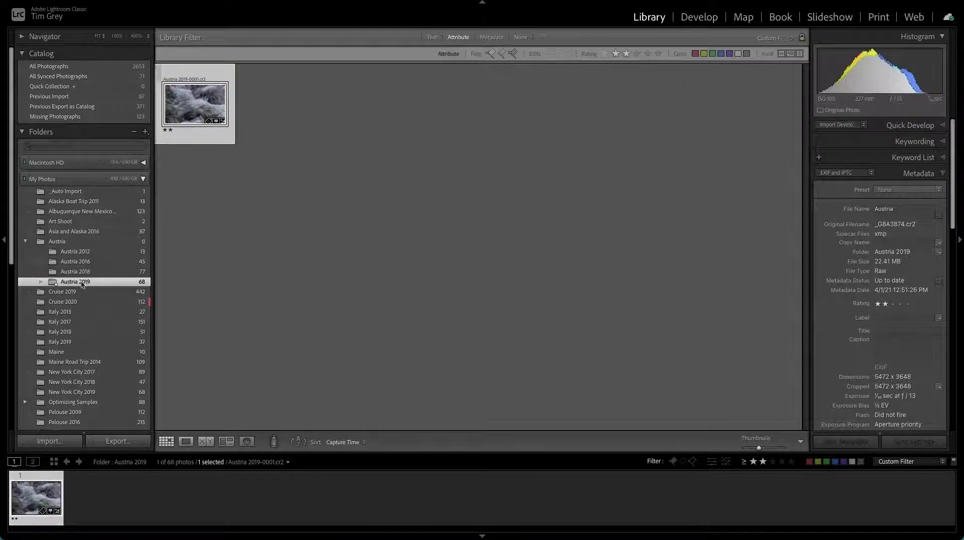
Step: Open the parent Austria folder and enable showing photos in subfolders
click(63, 245)
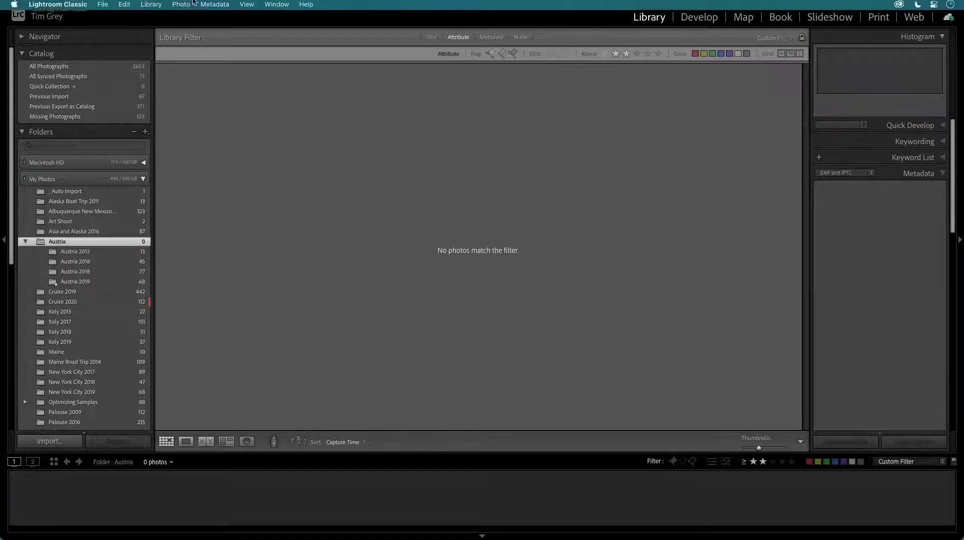
click(151, 5)
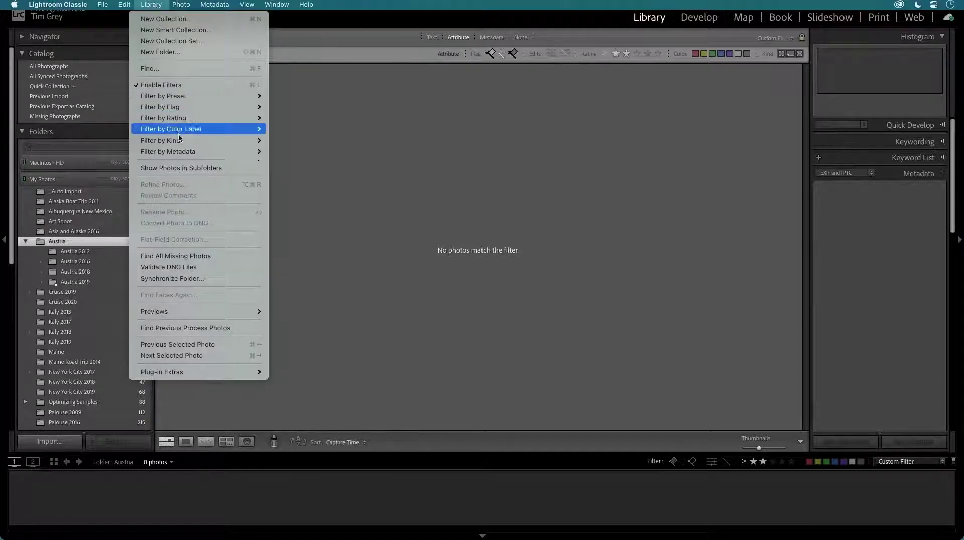
click(237, 170)
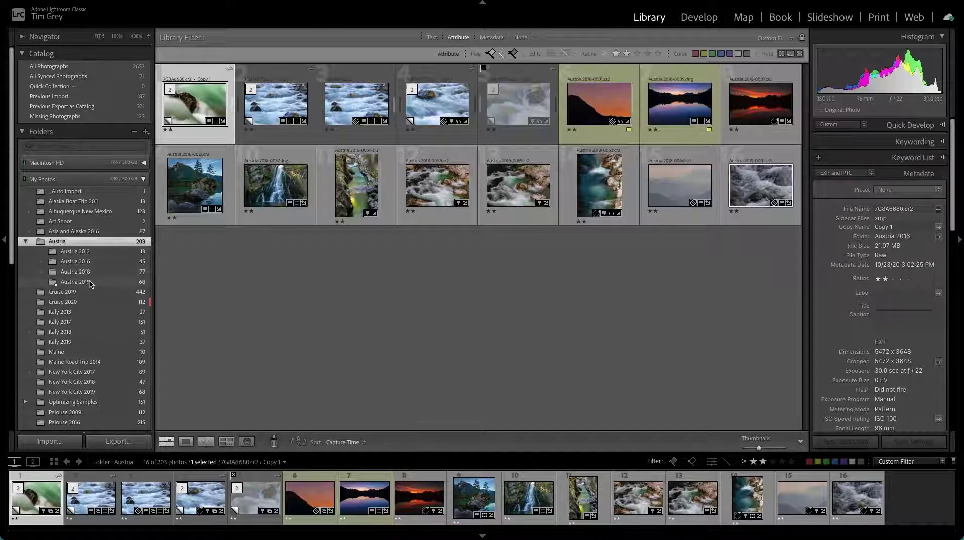
Step: Select the Italy 2013 through Italy 2019 folders together, and remove Italy 2018 from the selection
click(73, 343)
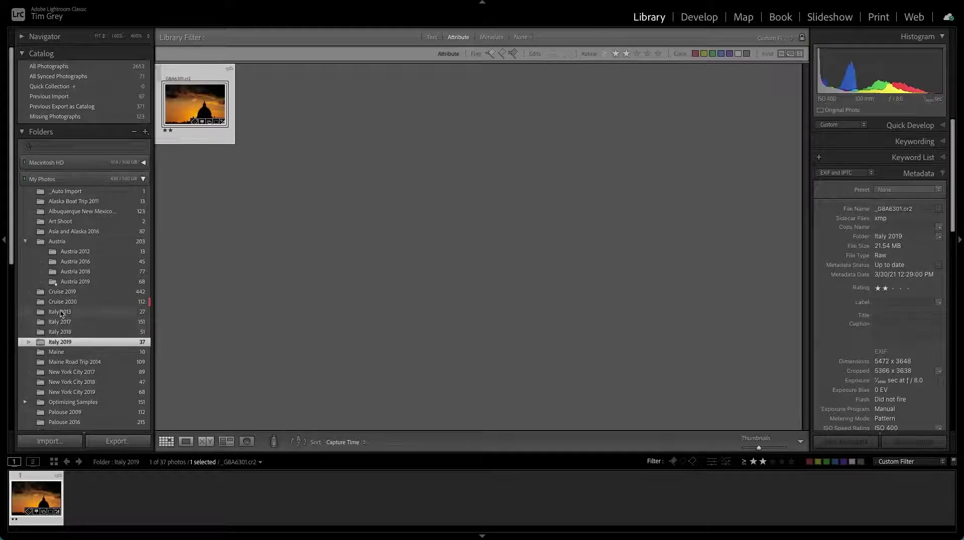
click(61, 312)
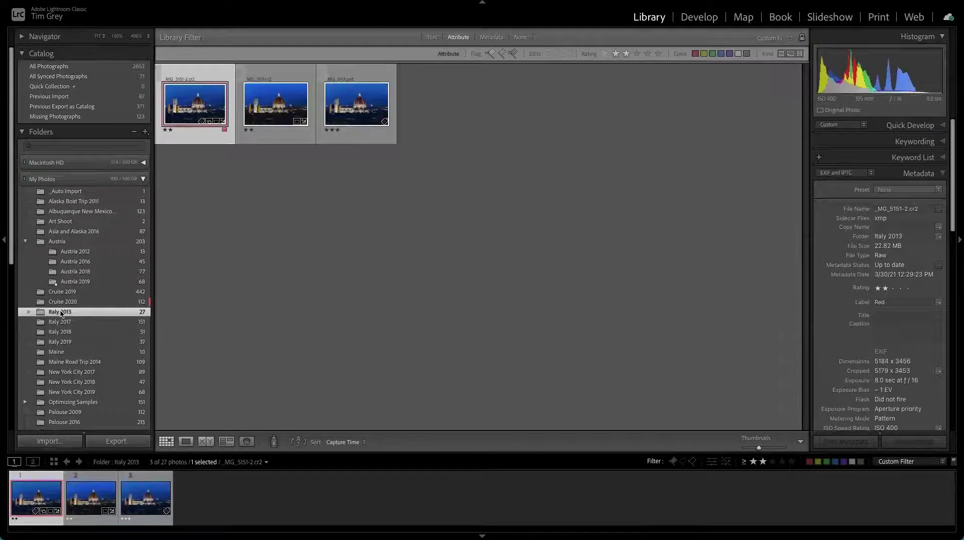
shift+click(66, 342)
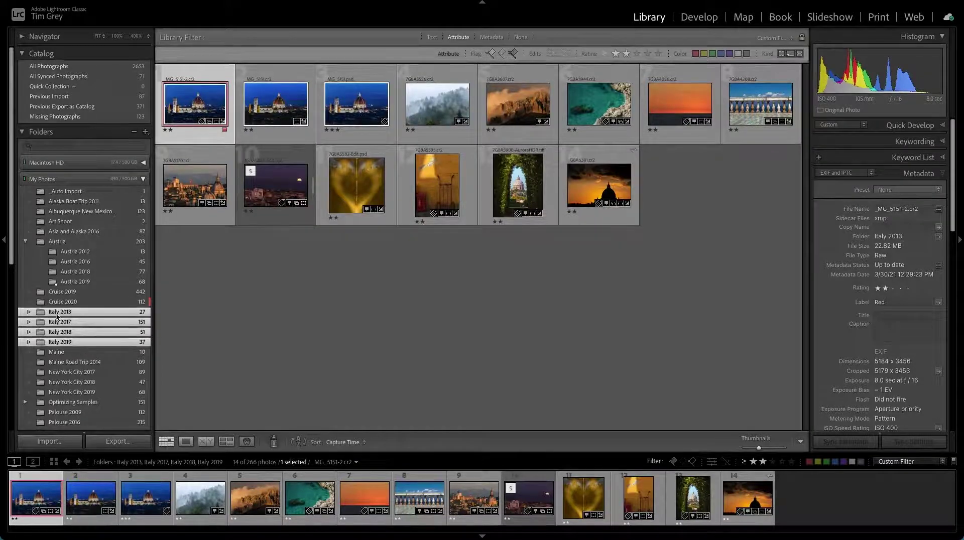
super+click(78, 335)
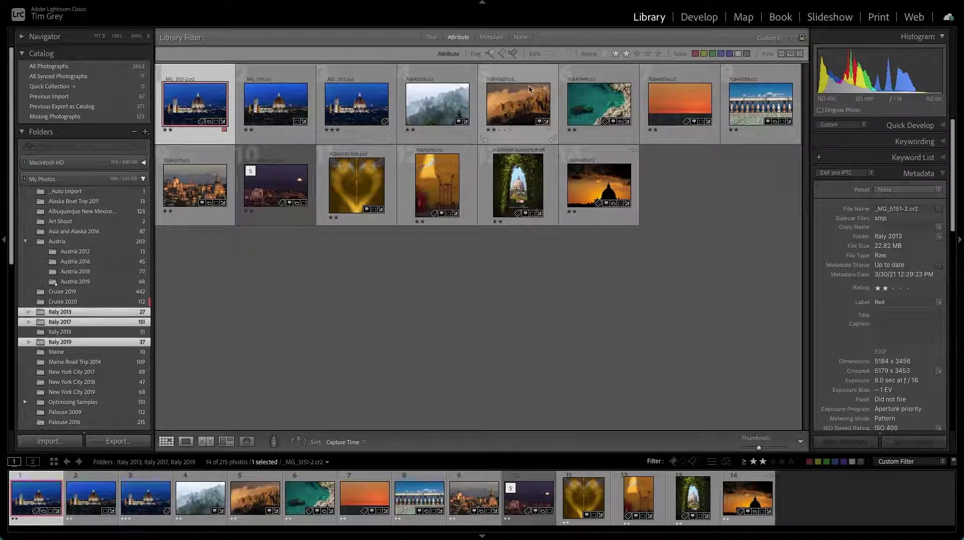
Step: Lower the rating filter to one star or higher and open the Italy 2019 collection
click(615, 53)
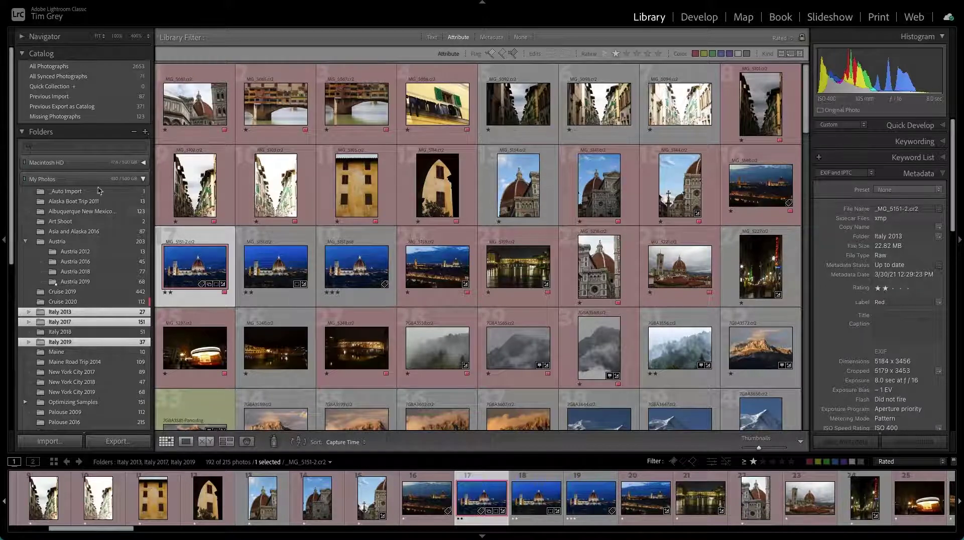
scroll(69, 213, down, 4)
scroll(69, 213, down, 6)
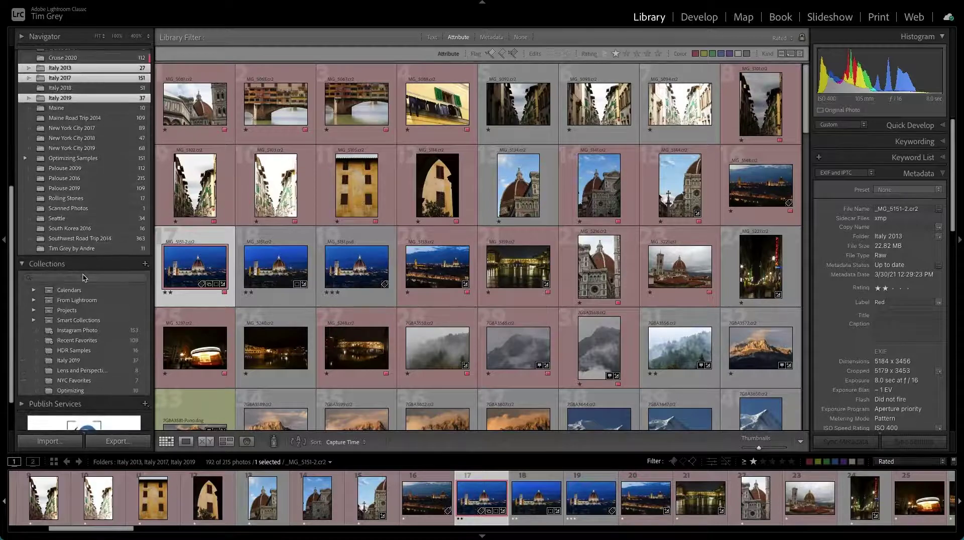
click(75, 361)
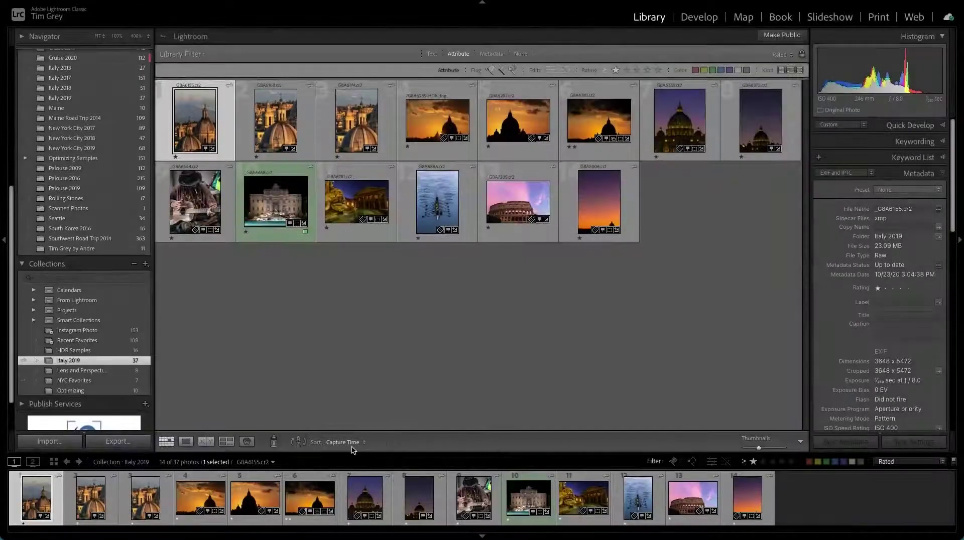
Step: Sort the Italy 2019 collection by Rating and switch the sort direction back and forth, ending with the highest-rated photos first
click(352, 443)
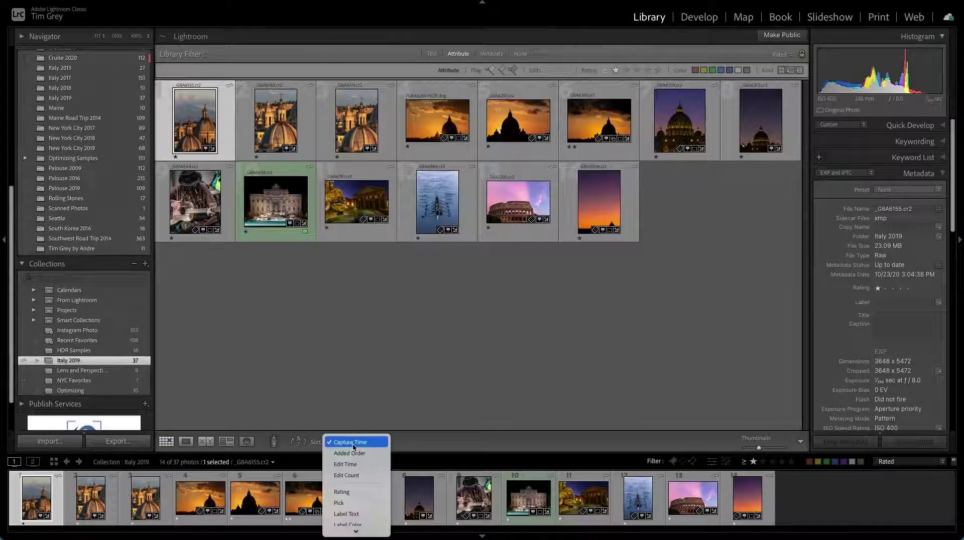
scroll(353, 447, down, 3)
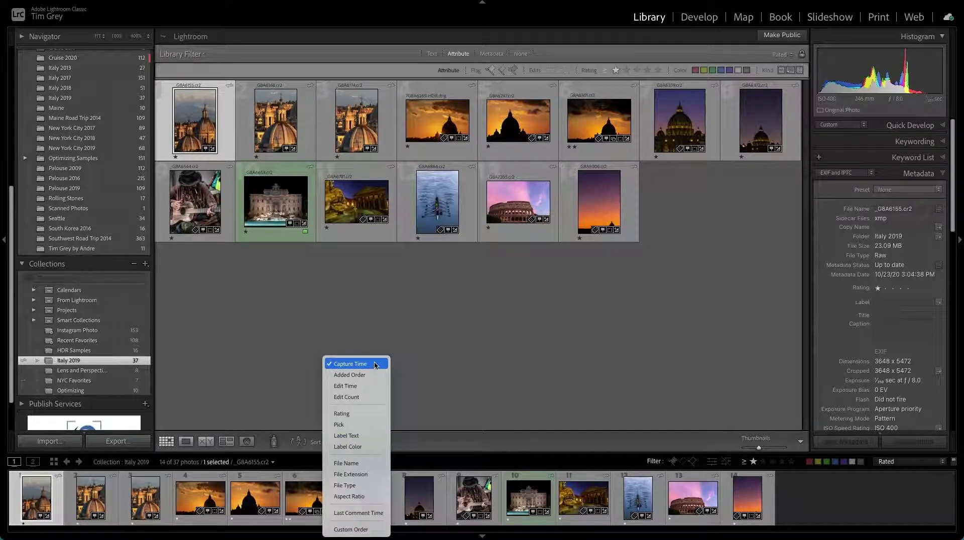
click(369, 414)
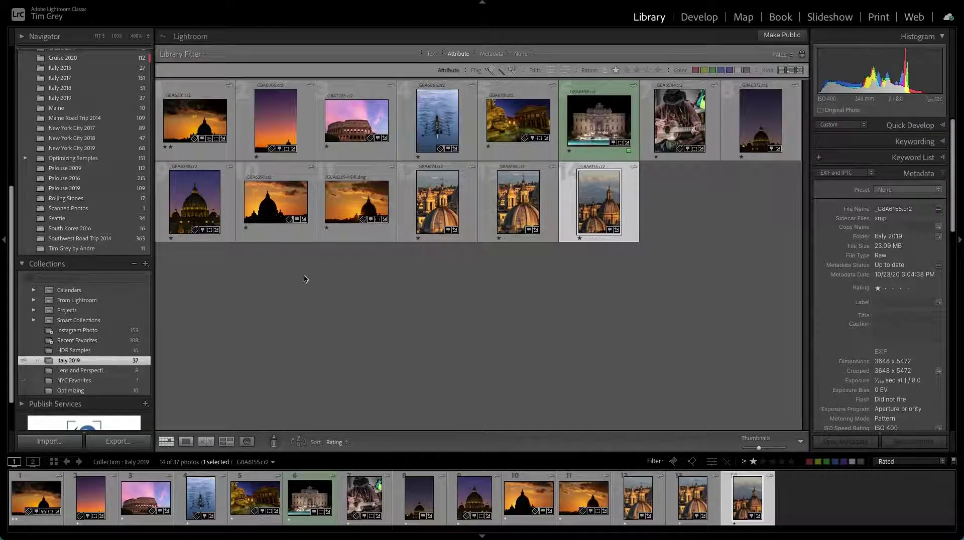
click(299, 443)
click(300, 443)
click(300, 443)
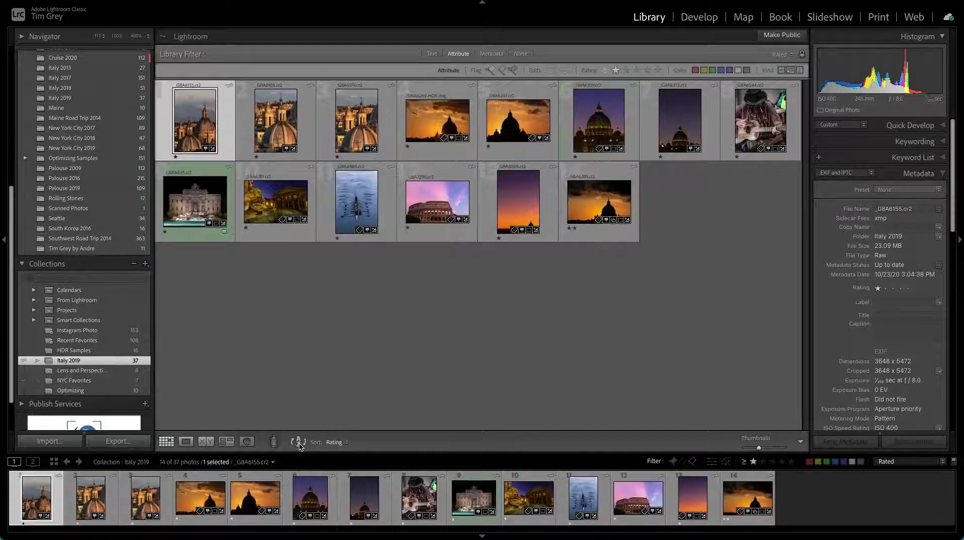
click(299, 442)
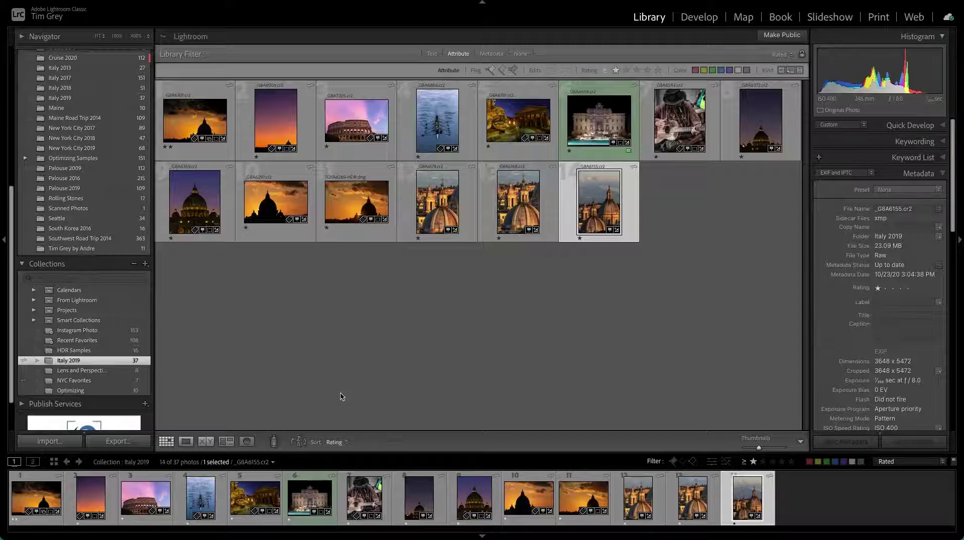
click(335, 442)
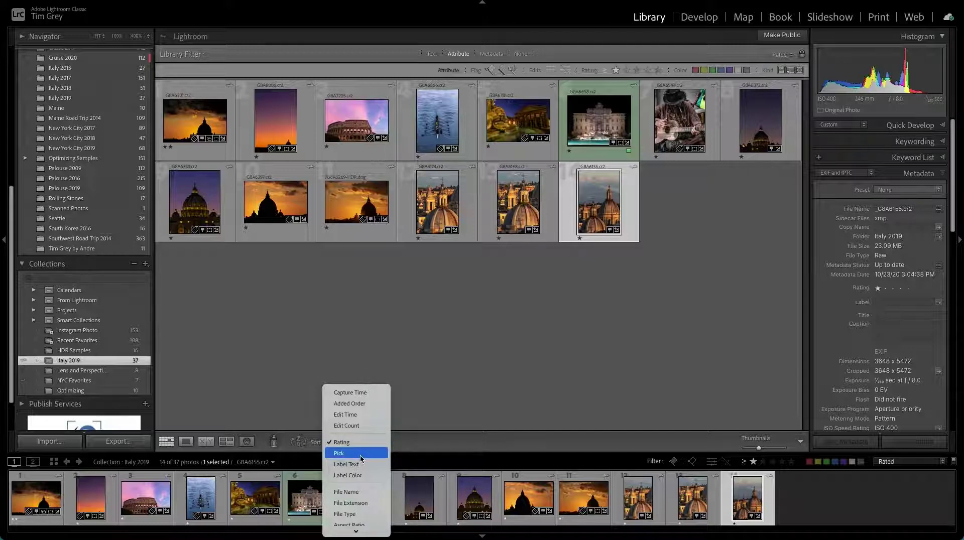
scroll(360, 458, down, 2)
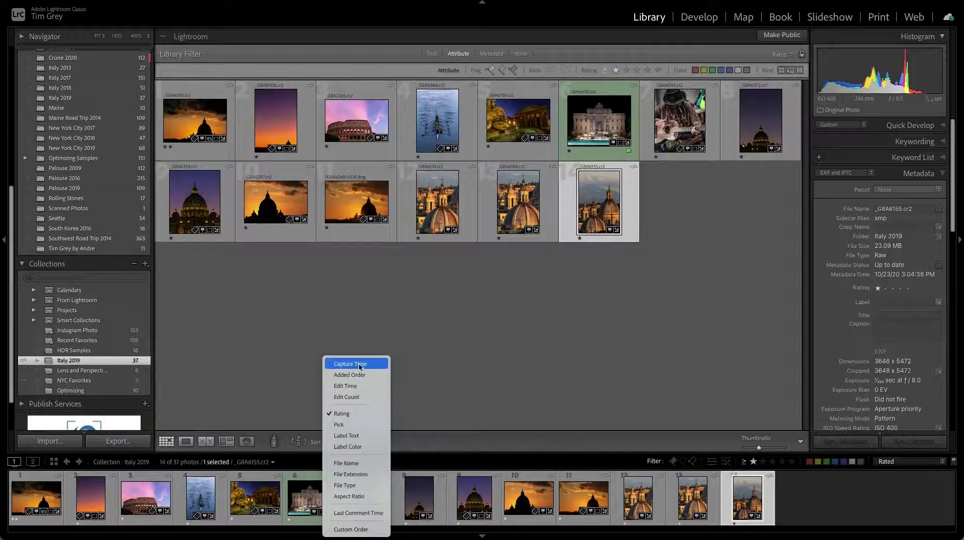
click(432, 387)
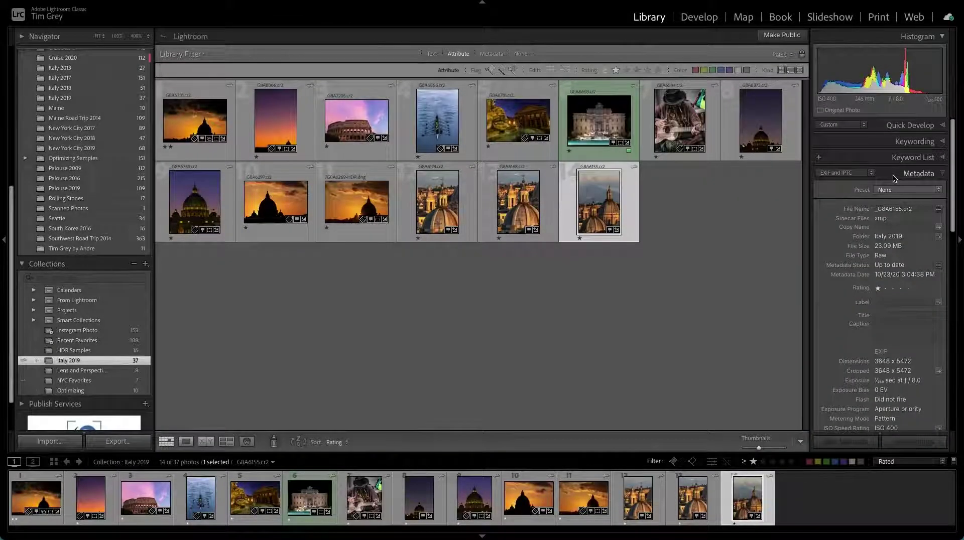
Step: Switch the metadata display to the Default set and look through the selected photo's fields
click(871, 173)
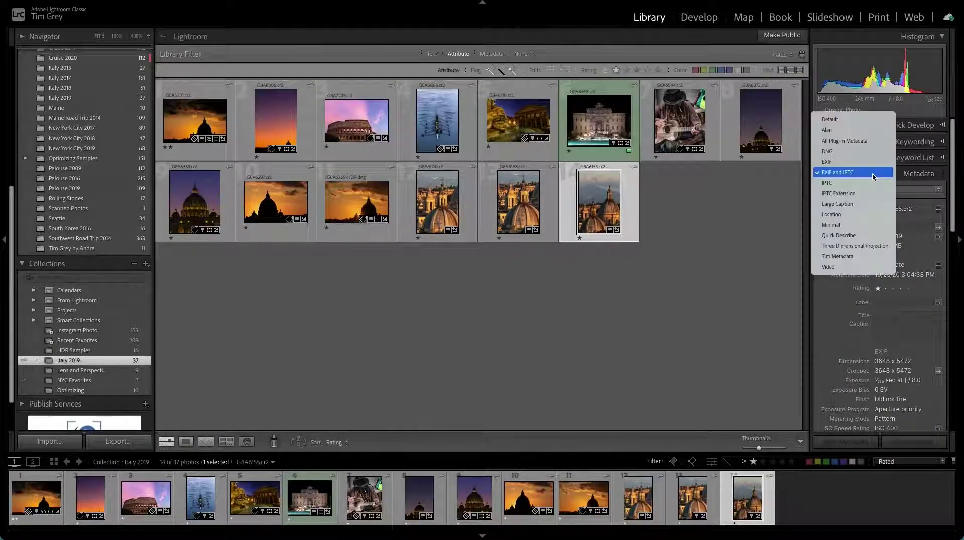
click(870, 124)
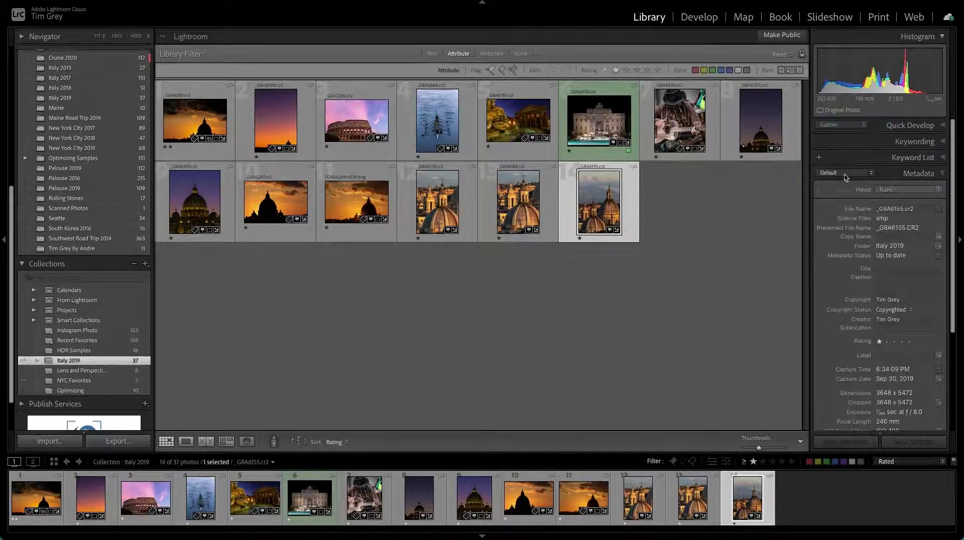
scroll(834, 256, down, 5)
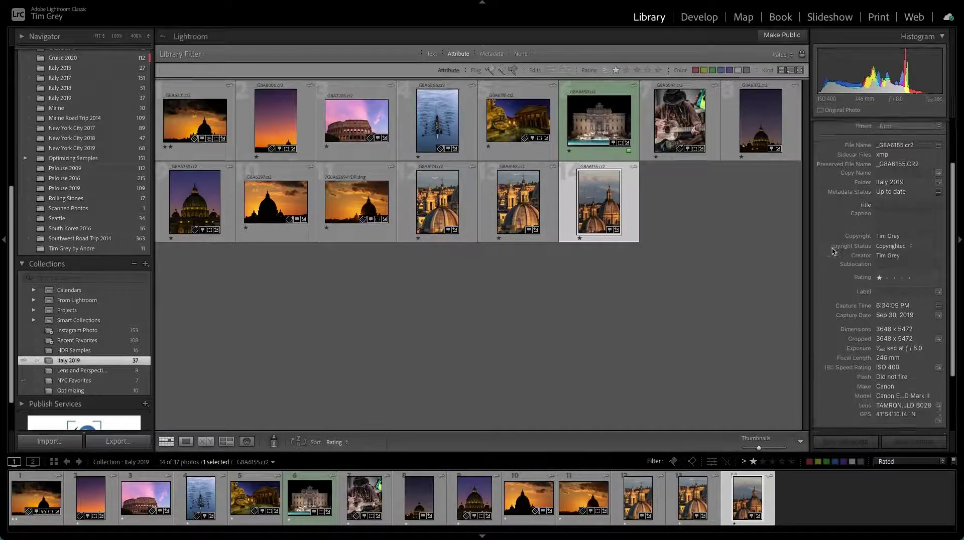
scroll(832, 291, down, 1)
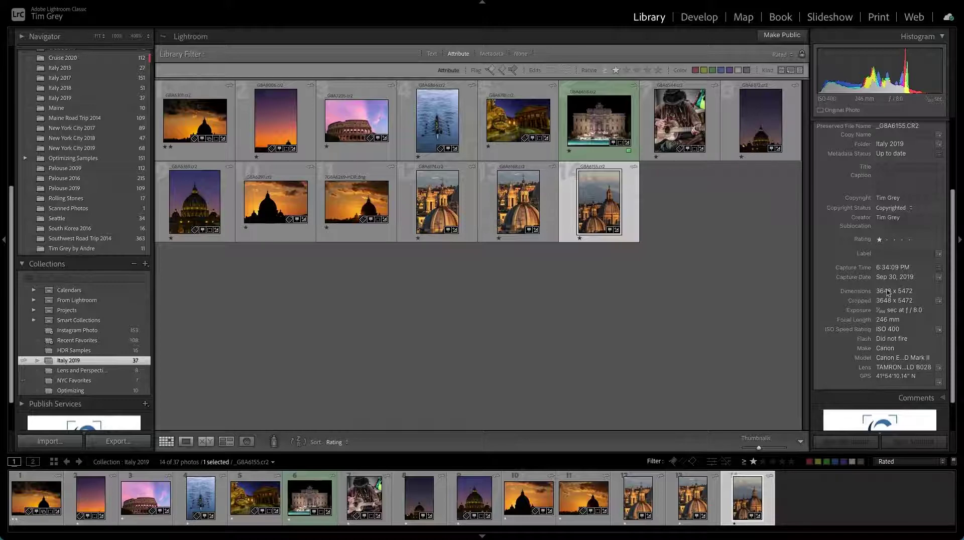
scroll(825, 271, up, 4)
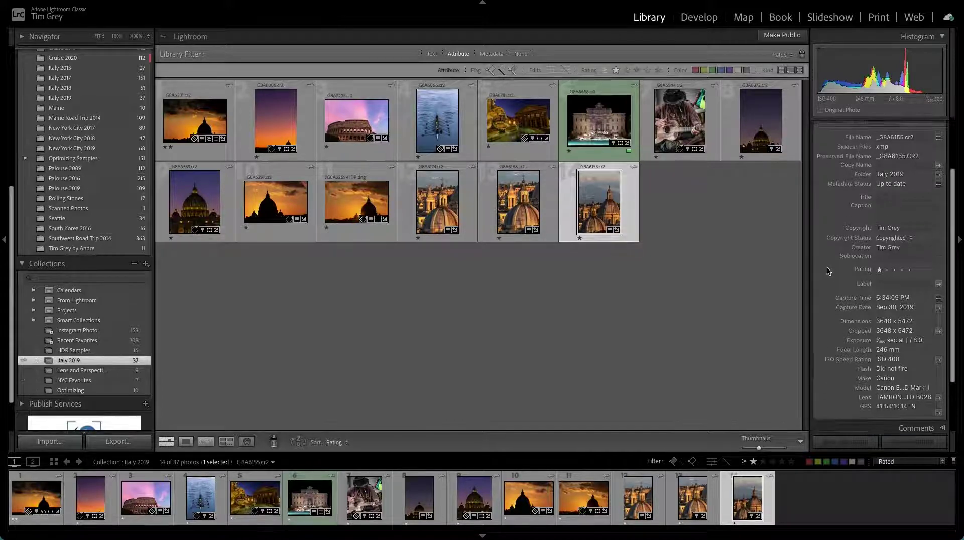
Step: Switch the metadata display to EXIF and IPTC and examine the selected photo's camera, contact and IPTC fields
click(851, 161)
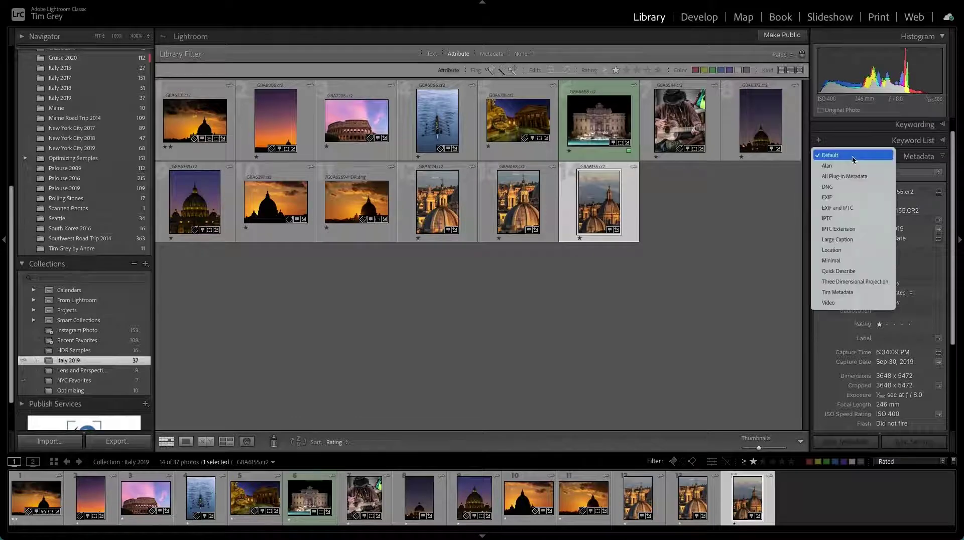
click(864, 209)
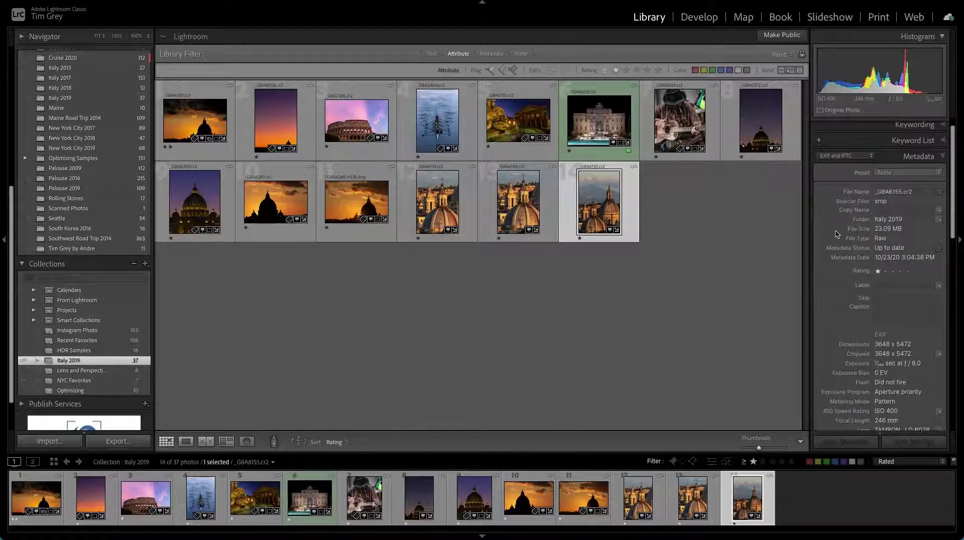
scroll(873, 216, down, 5)
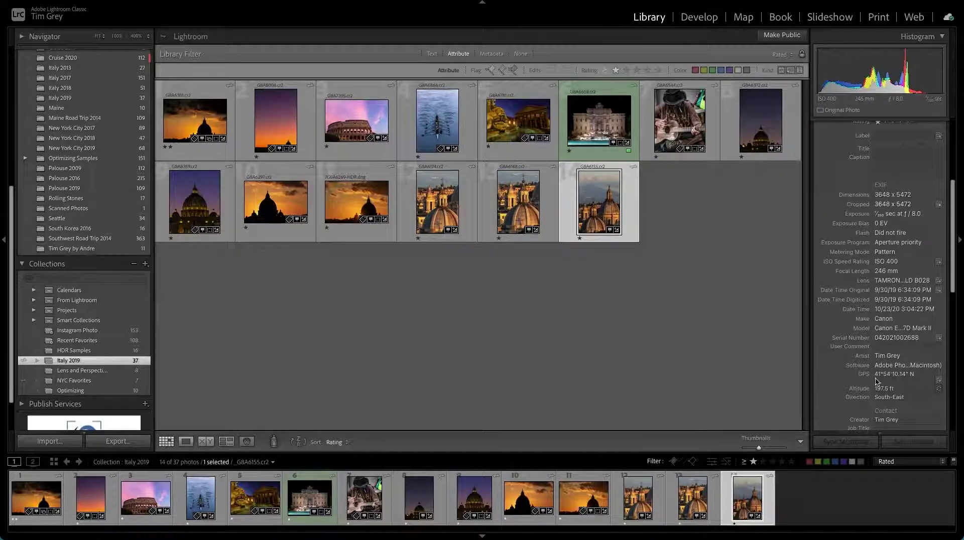
scroll(841, 233, down, 3)
scroll(841, 233, down, 2)
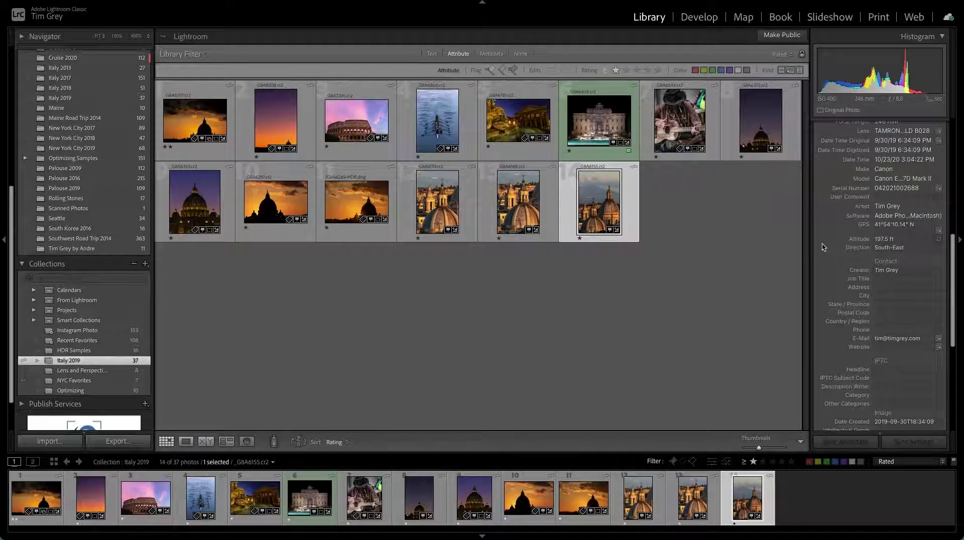
scroll(822, 246, up, 3)
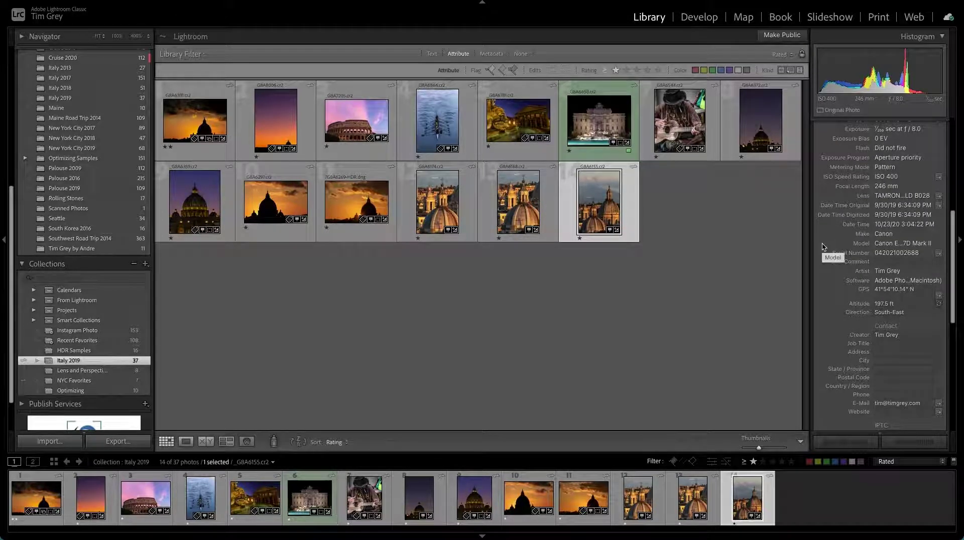
scroll(823, 246, up, 1)
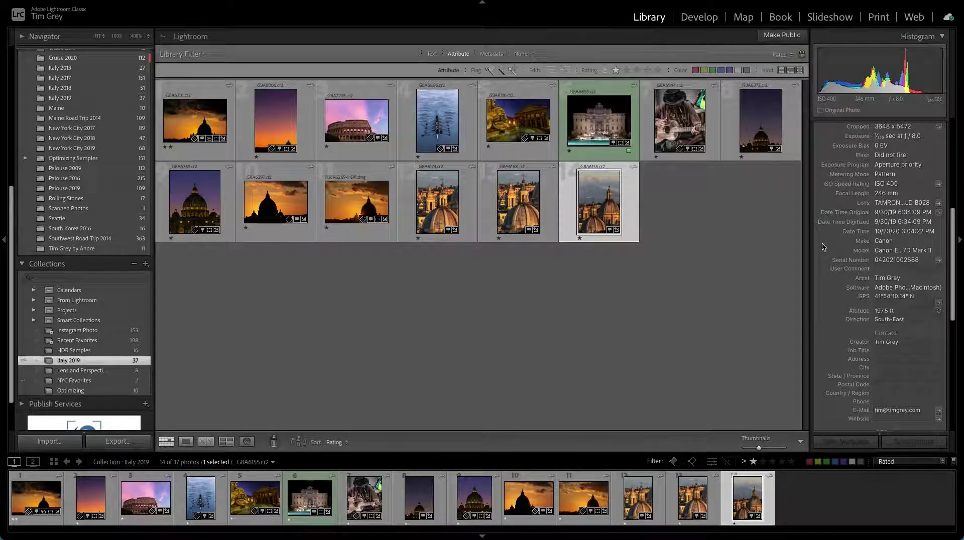
scroll(823, 241, up, 5)
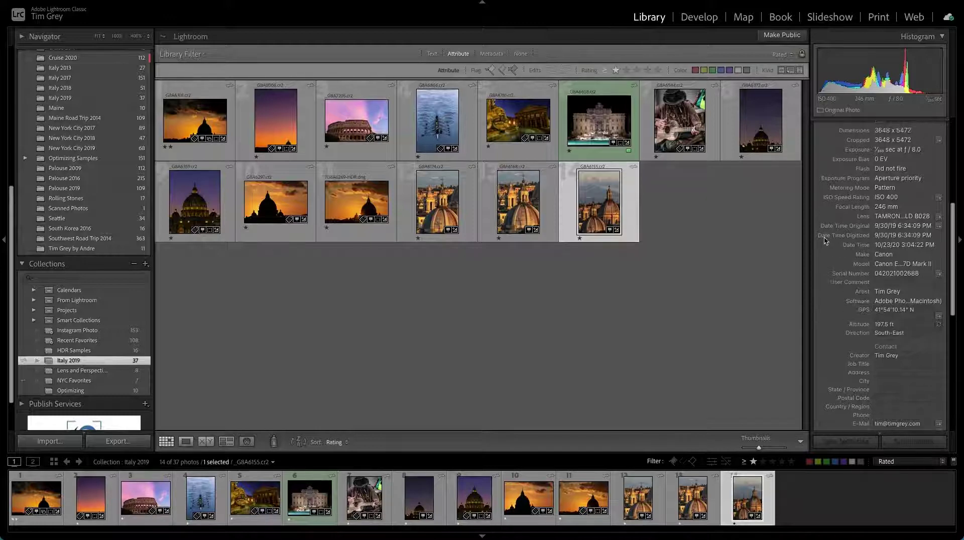
scroll(824, 241, up, 3)
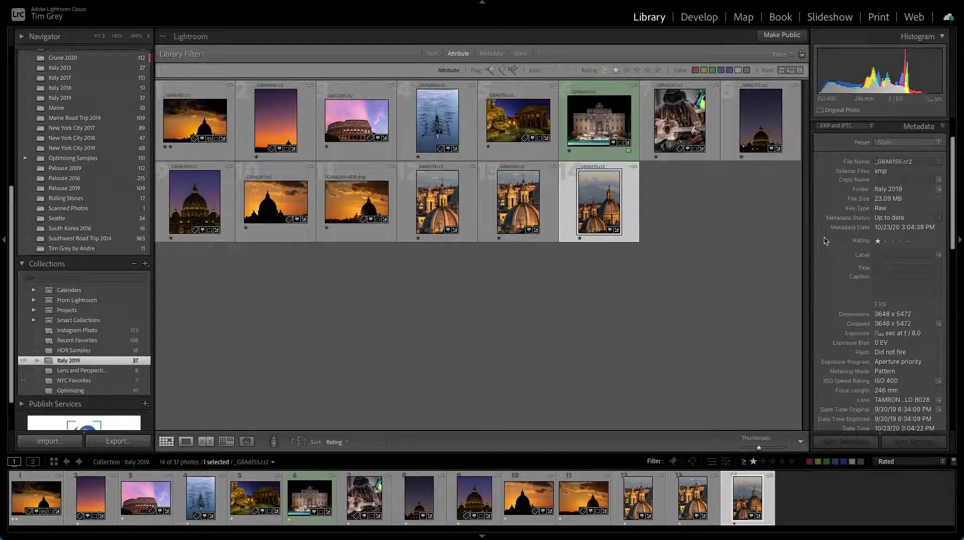
Step: Look through the selected photo's EXIF, contact, IPTC and copyright metadata, and return to its lens entry
scroll(823, 241, down, 4)
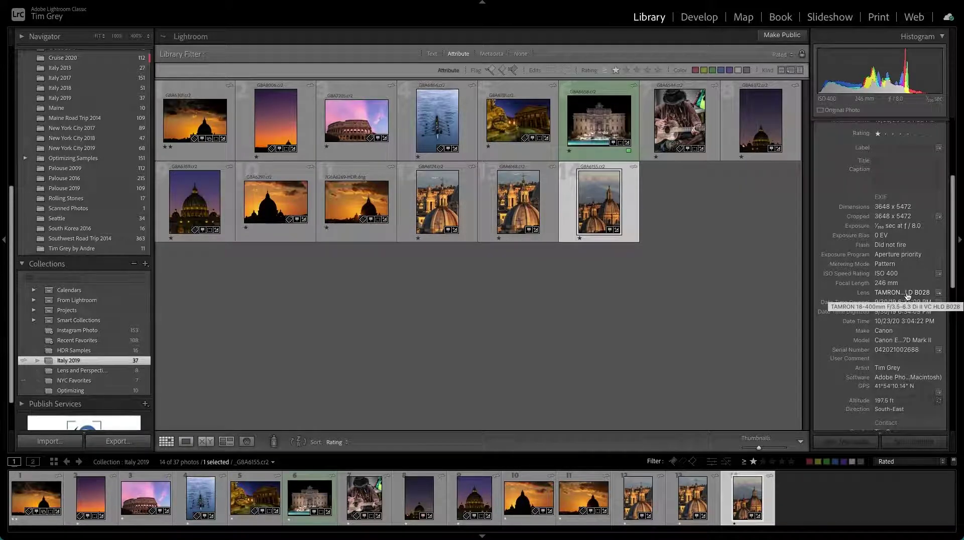
scroll(908, 296, down, 3)
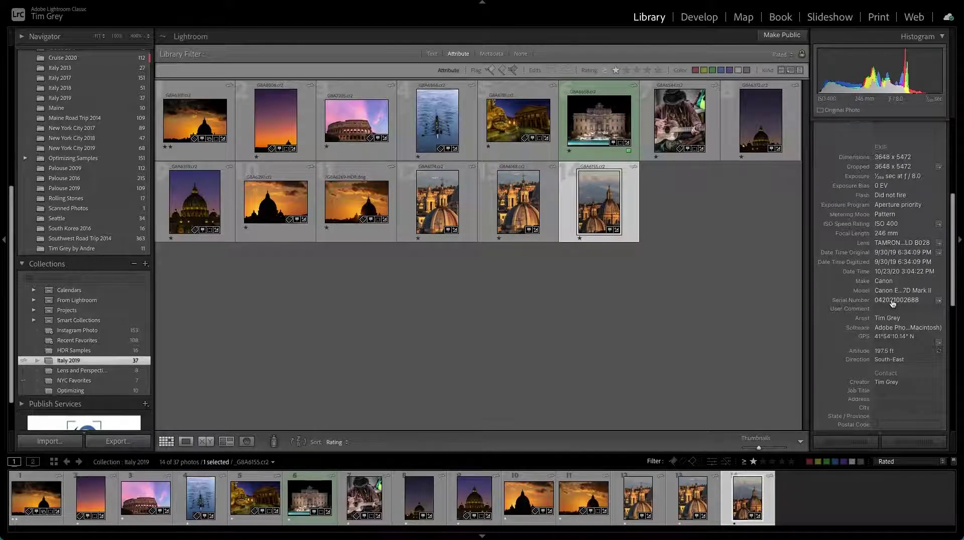
scroll(937, 307, down, 3)
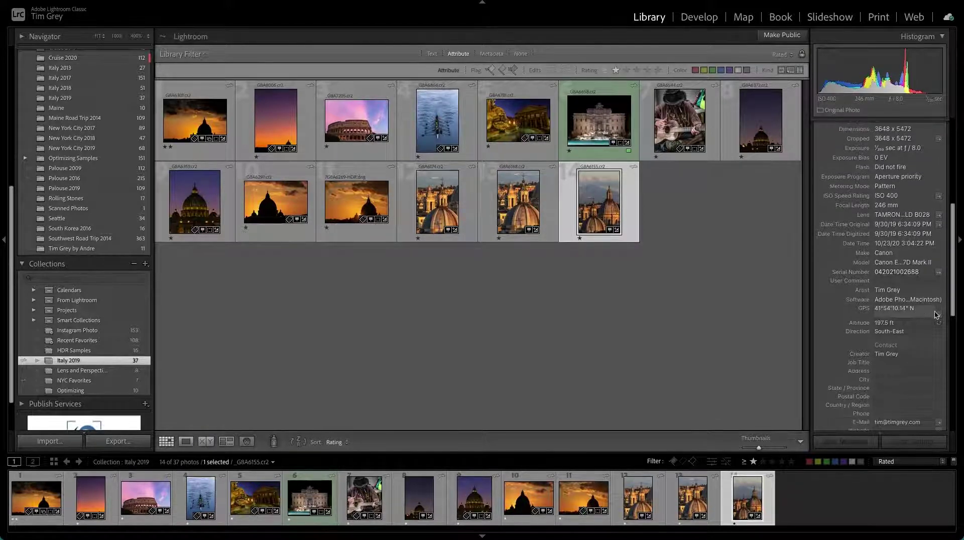
scroll(939, 316, down, 5)
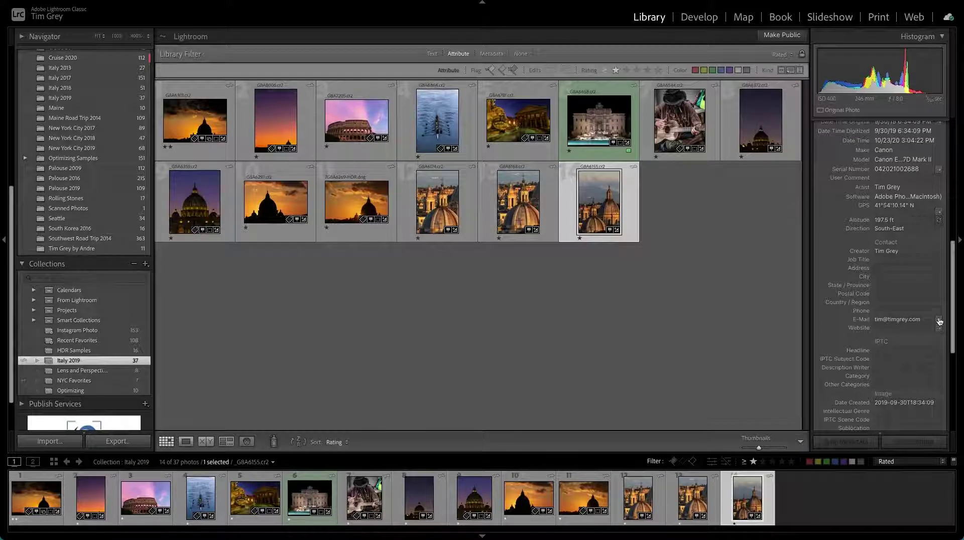
scroll(937, 321, down, 6)
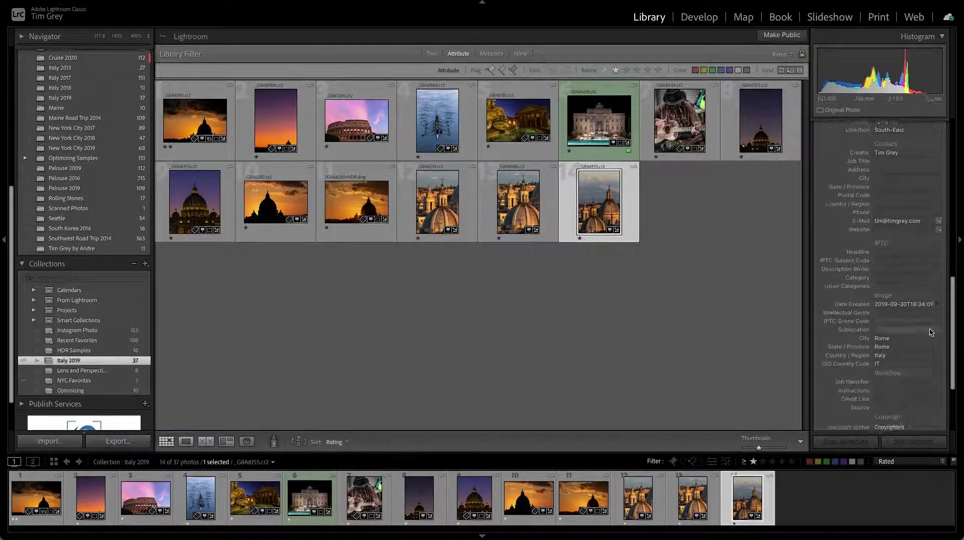
scroll(928, 334, up, 9)
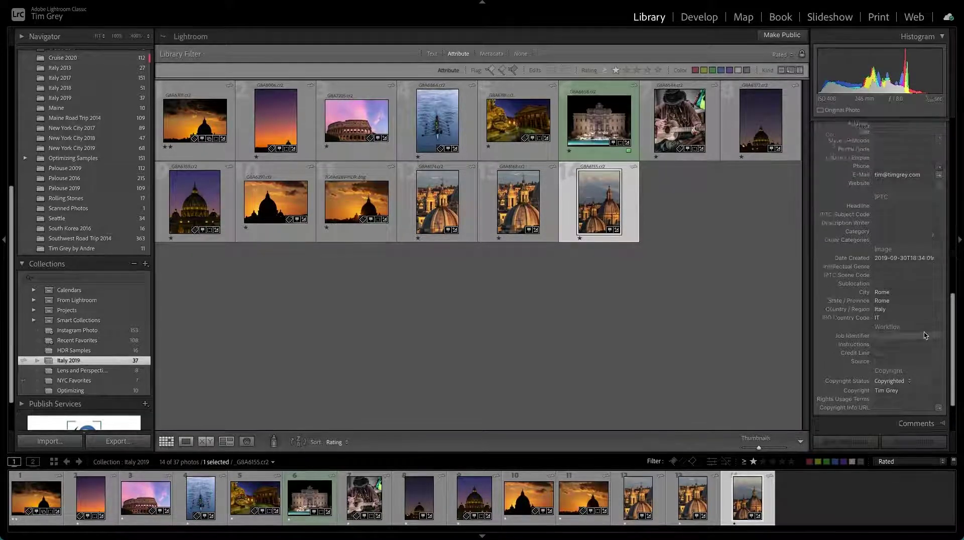
scroll(925, 335, up, 10)
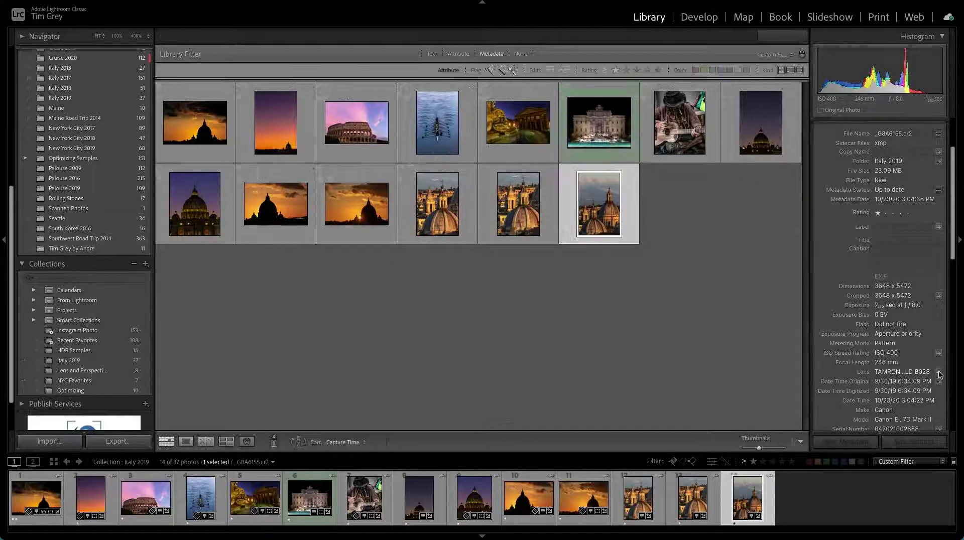
Step: Show all catalog photos taken with the selected photo's TAMRON 18-400mm lens and locate that lens among the metadata filter criteria
click(938, 375)
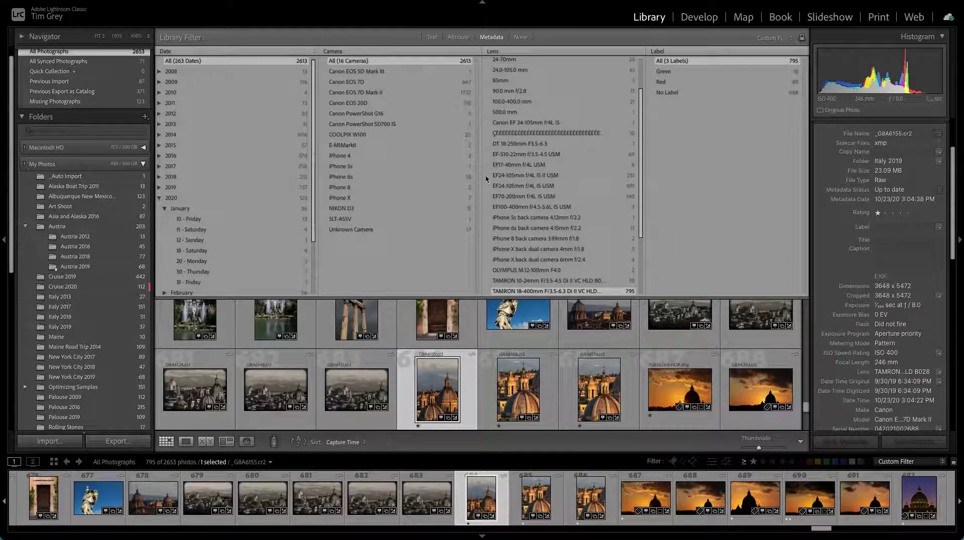
scroll(78, 68, up, 2)
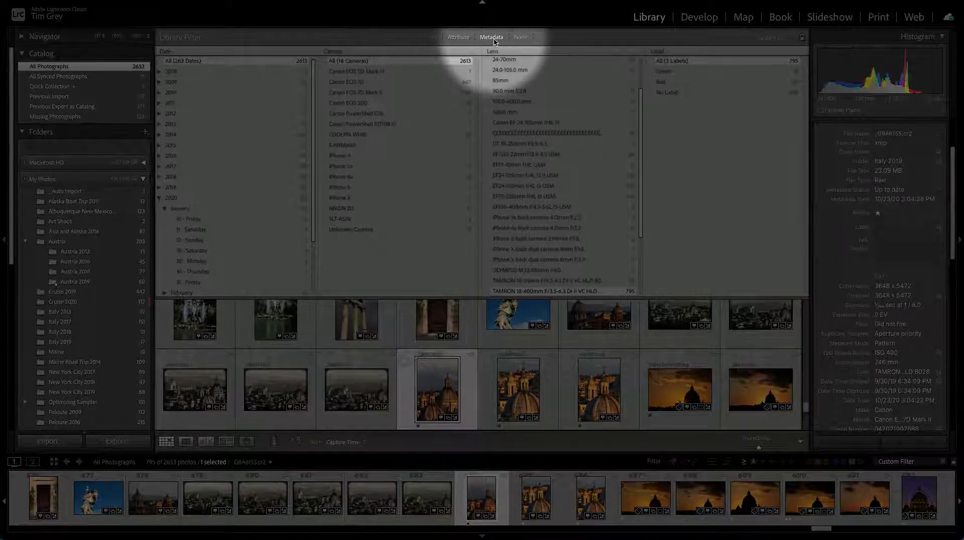
scroll(553, 142, down, 5)
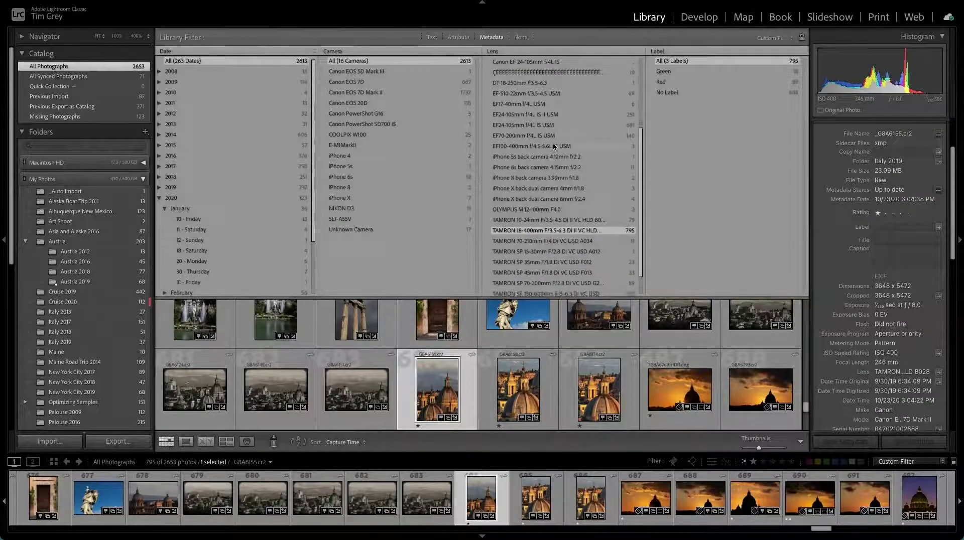
scroll(553, 142, down, 1)
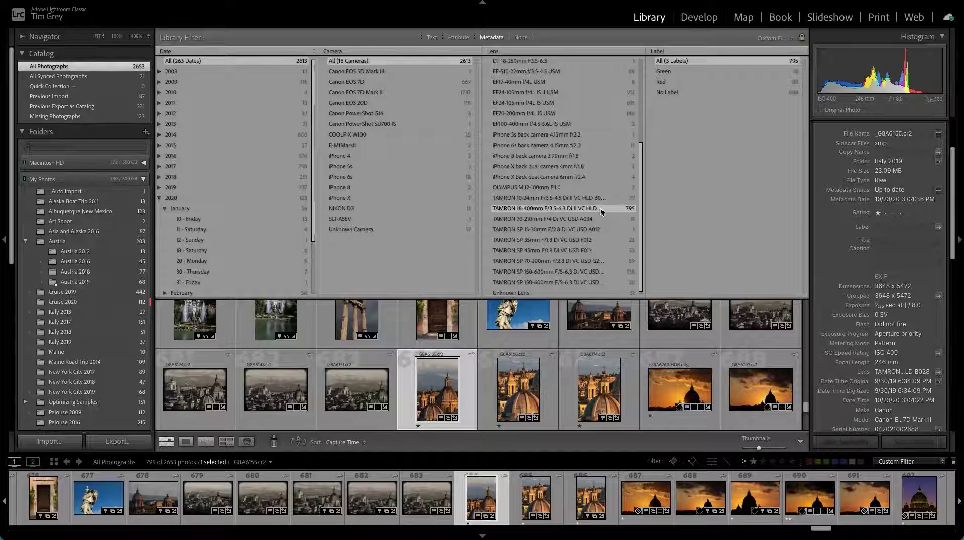
Step: Add an attribute filter of one star or higher to the lens-filtered photos and hide the filter bar
click(459, 38)
click(615, 54)
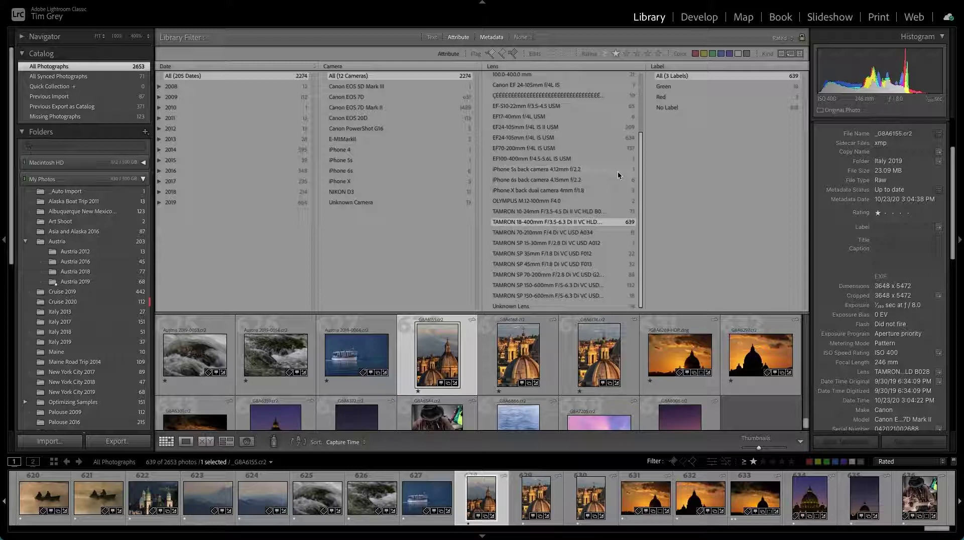
key(backslash)
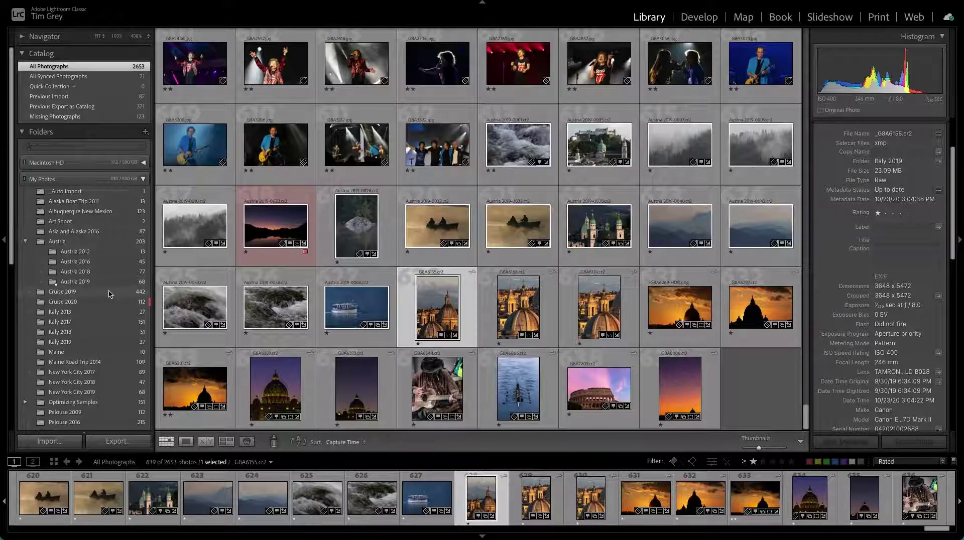
Step: Open the Asia and Alaska 2016 folder and turn off all library filters, leaving the filter bar hidden
click(90, 232)
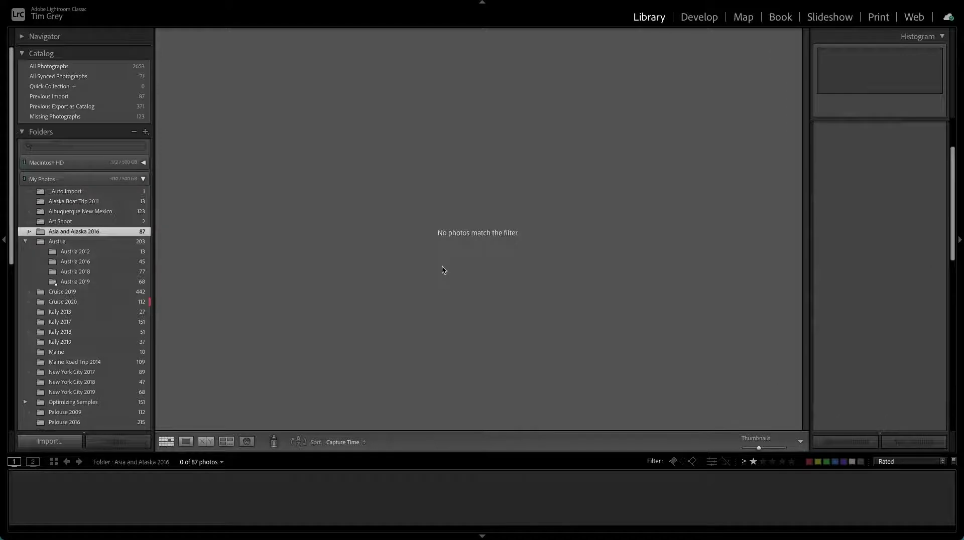
key(backslash)
click(521, 38)
key(backslash)
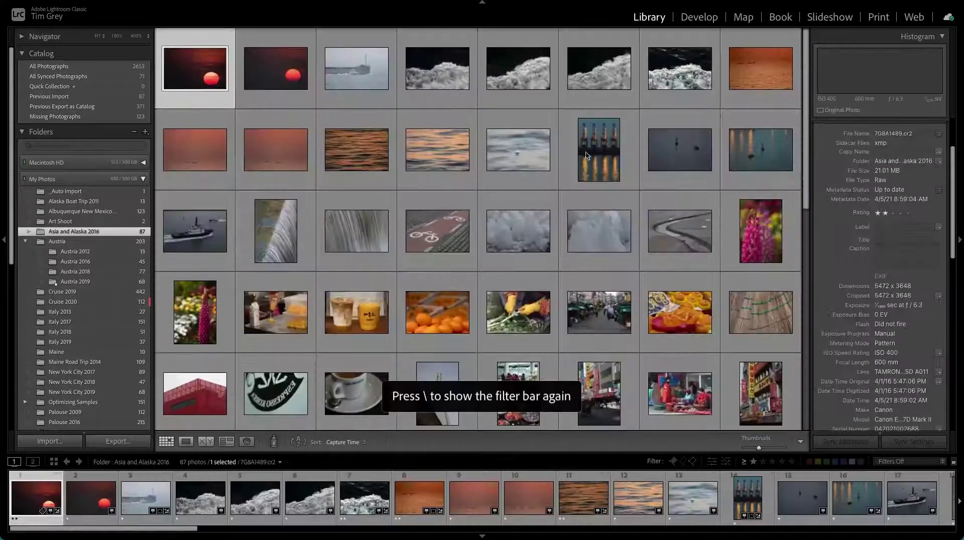
Step: Enlarge the first red sun photo, then browse a grid of all photos taken with its TAMRON SP 150-600mm lens, with cell details shown
double_click(206, 72)
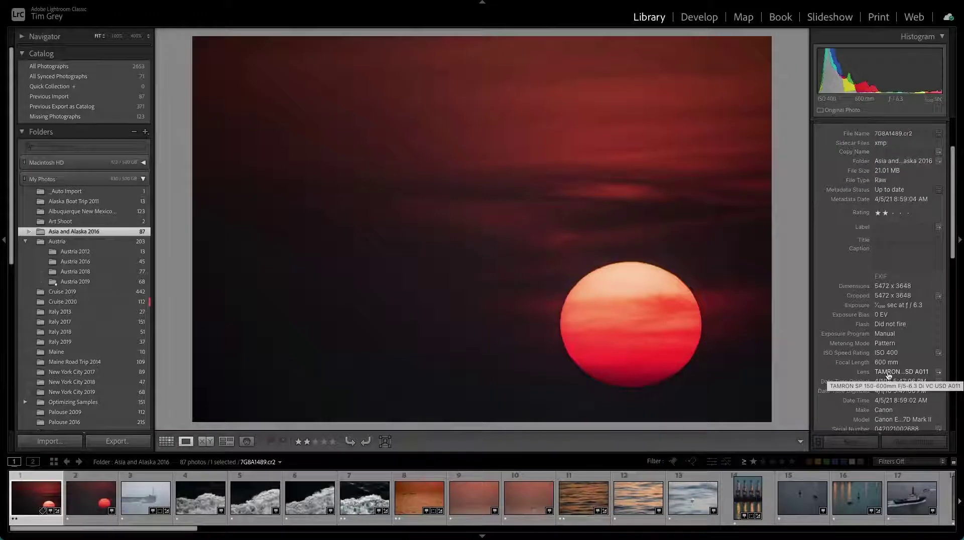
click(938, 374)
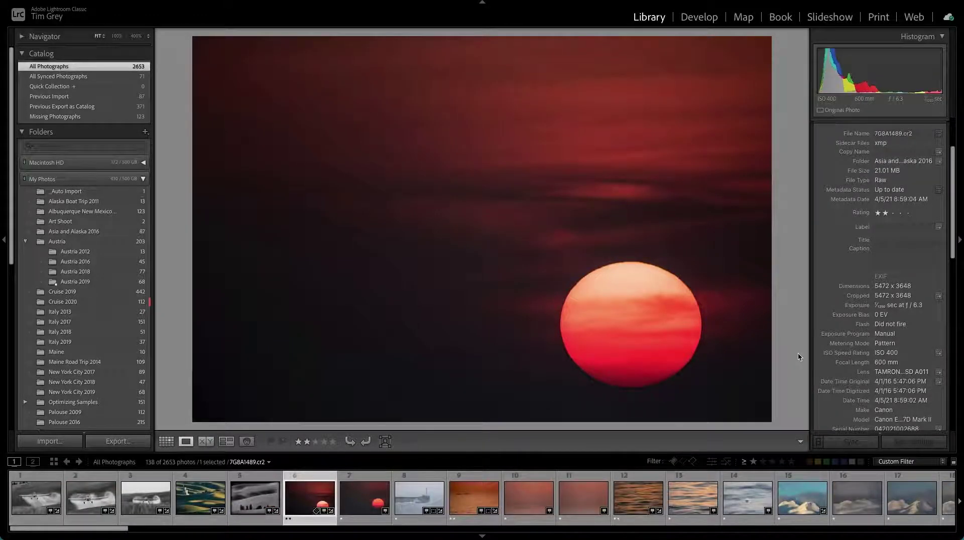
scroll(712, 352, down, 2)
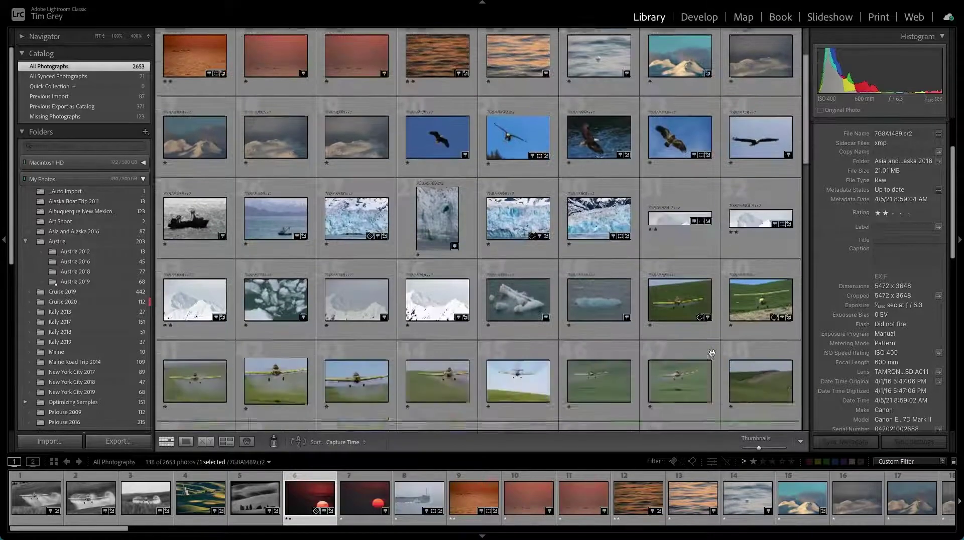
scroll(712, 353, down, 15)
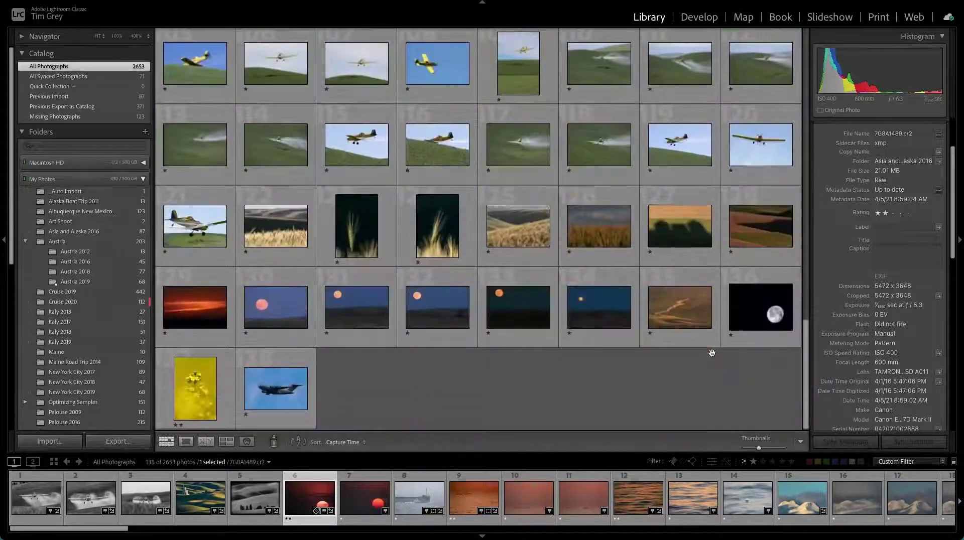
key(j)
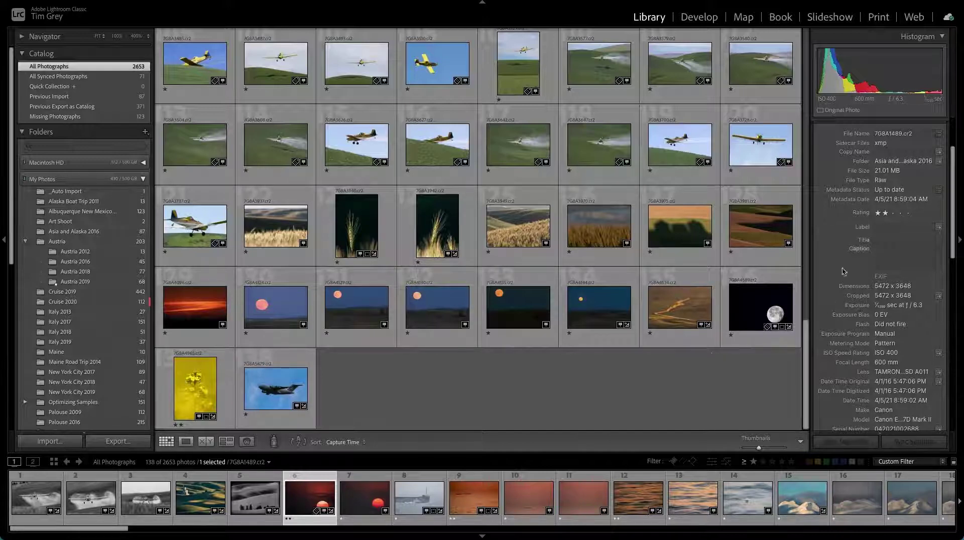
Step: Expand the Keyword List and look through the catalog's keywords
scroll(842, 286, up, 3)
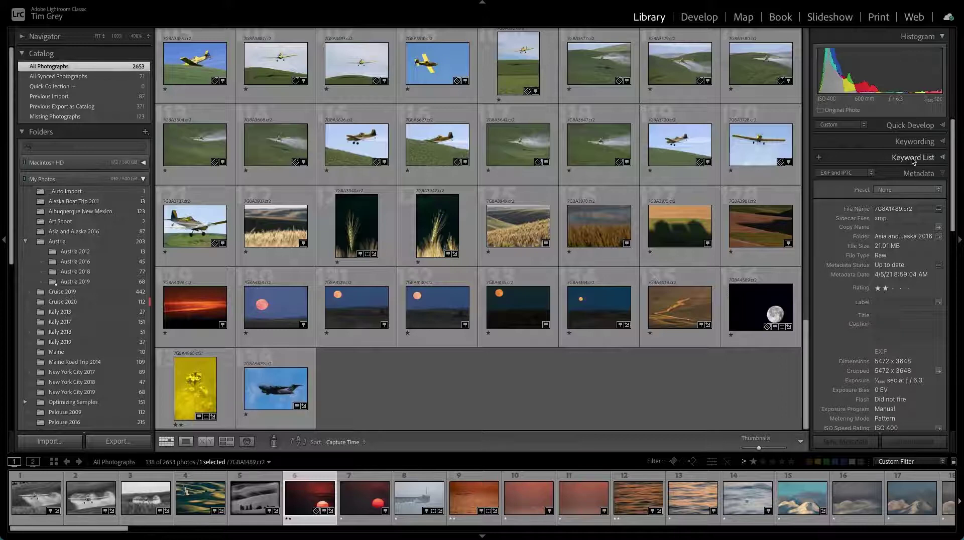
click(913, 159)
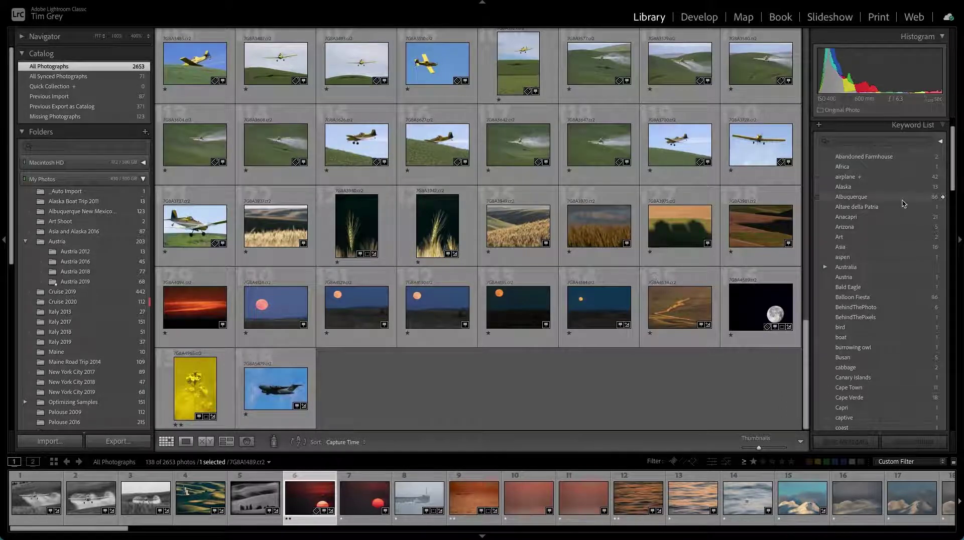
scroll(903, 203, down, 5)
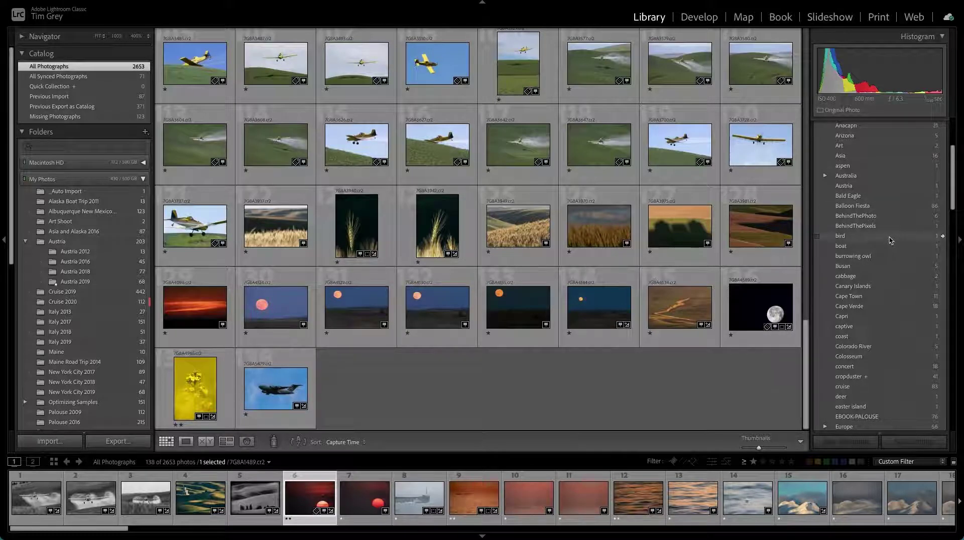
scroll(889, 240, down, 5)
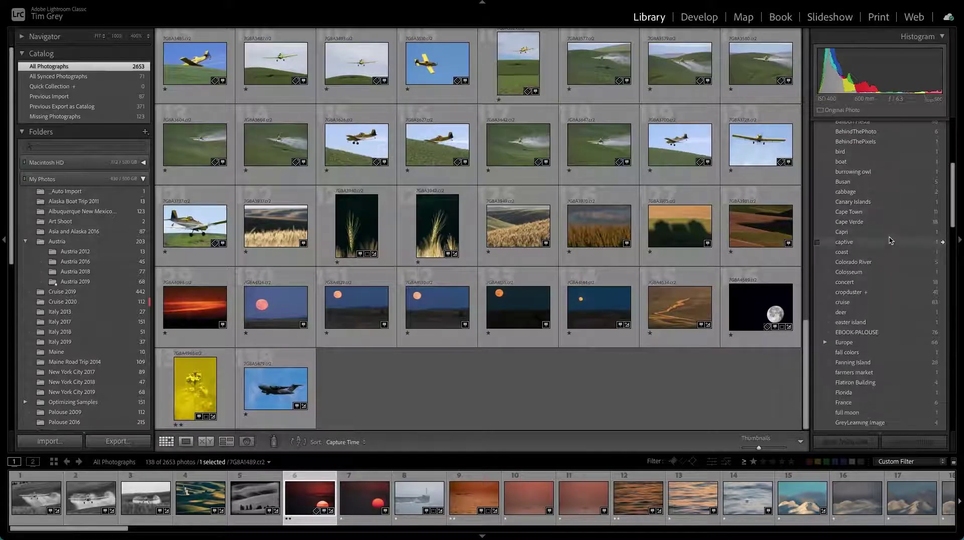
scroll(889, 240, up, 8)
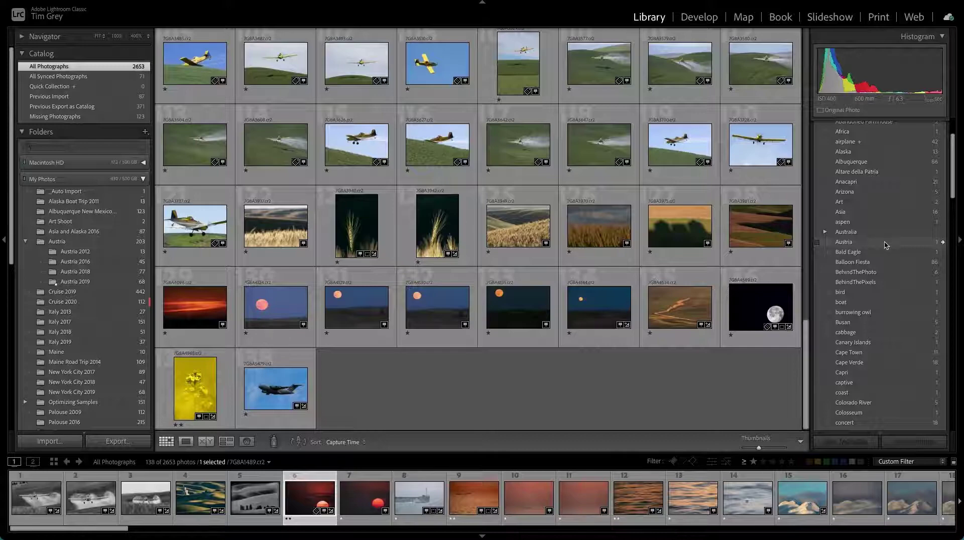
scroll(881, 248, up, 4)
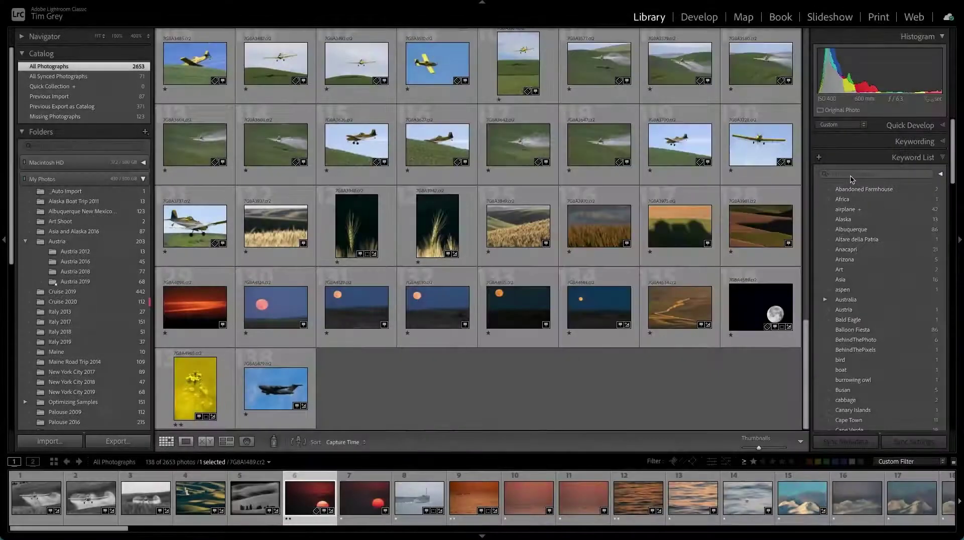
Step: Filter the keyword list by "busan" and show all photos tagged with the Busan keyword
click(854, 175)
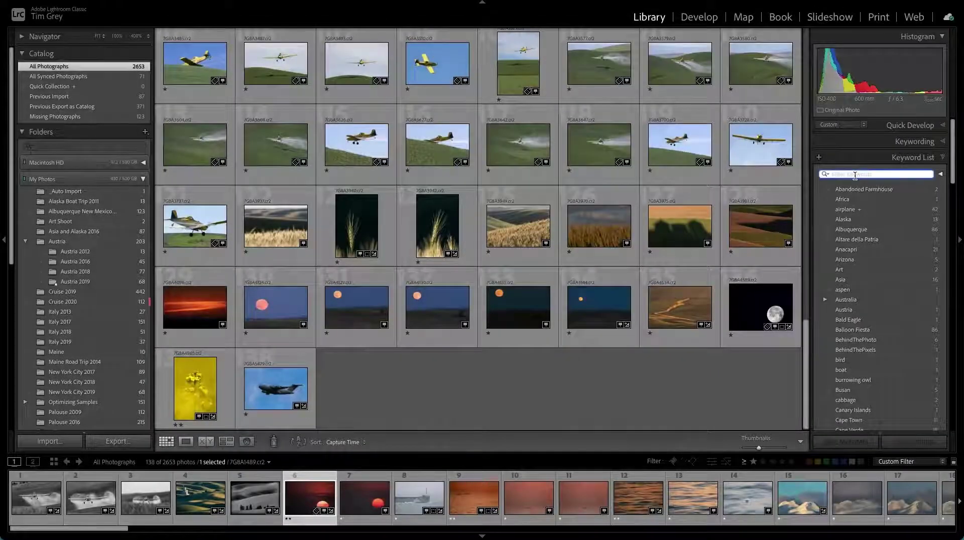
text(busan)
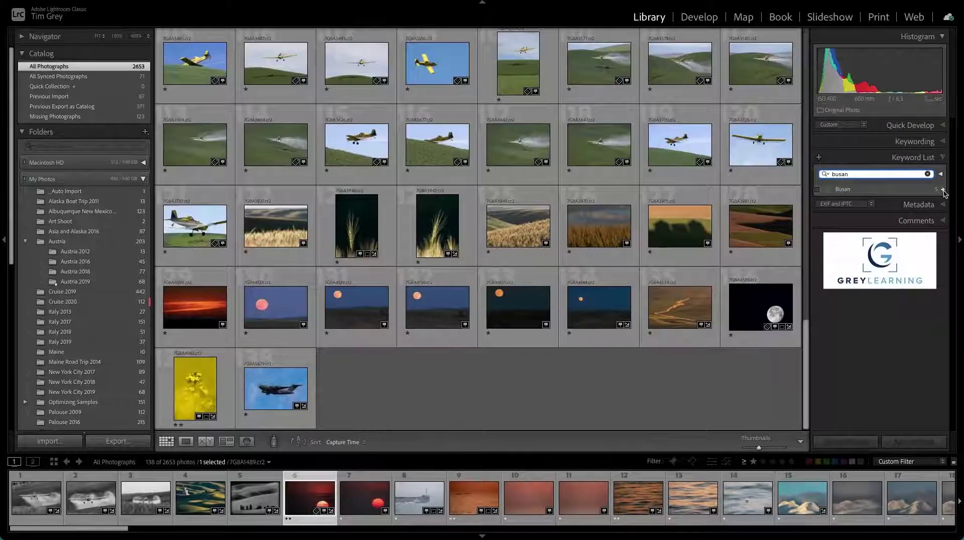
click(944, 190)
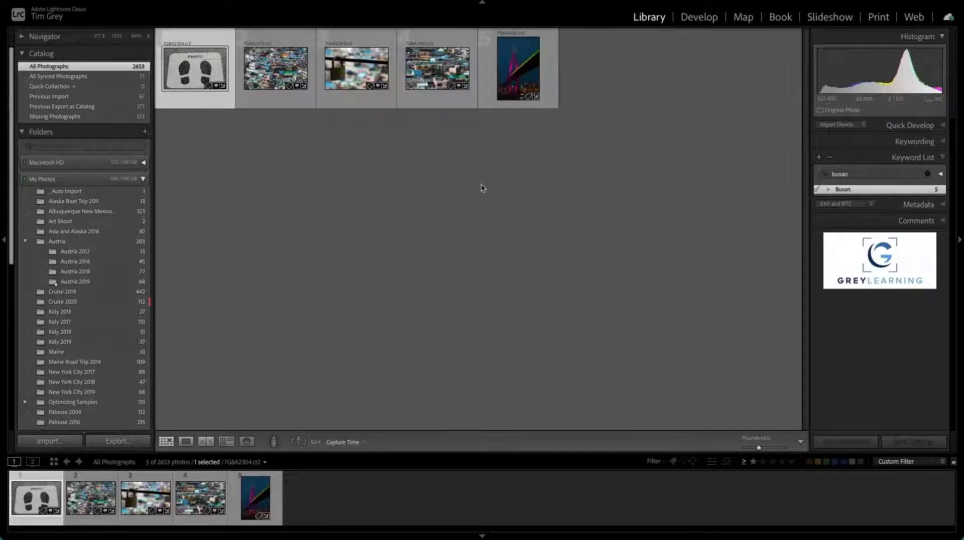
Step: Enlarge the second Busan photo, check its assigned keyword tags, and return to the Keyword List
double_click(272, 70)
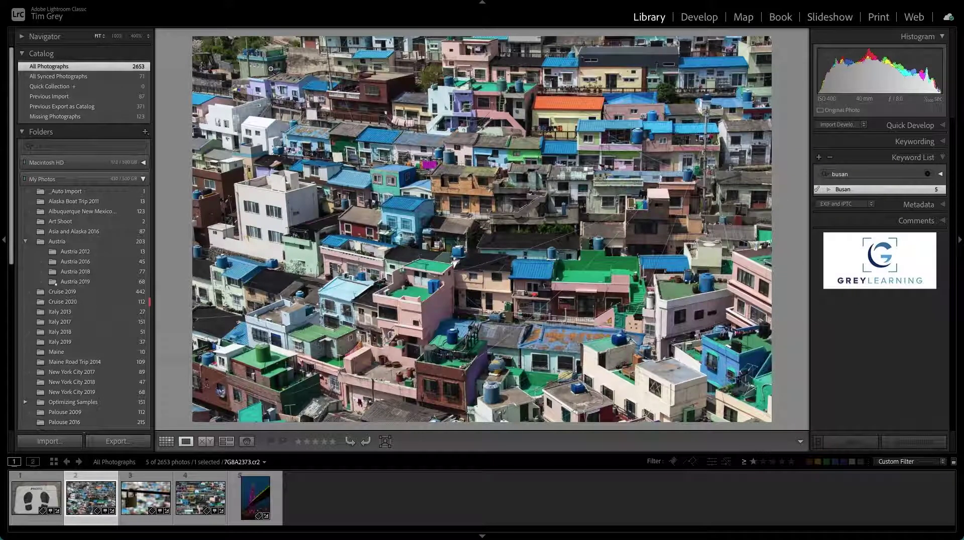
click(909, 142)
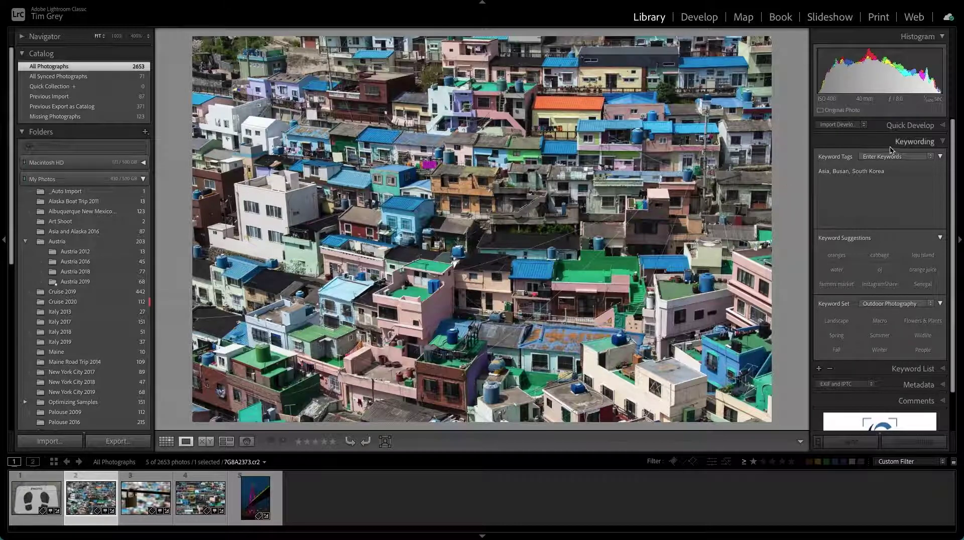
click(909, 145)
click(912, 159)
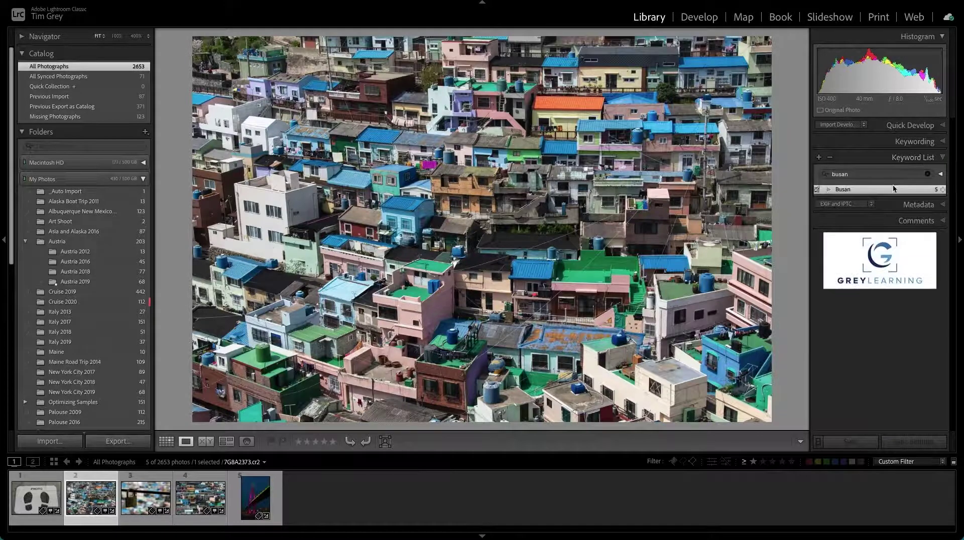
Step: Clear the "busan" keyword search and look through the full keyword list
click(927, 173)
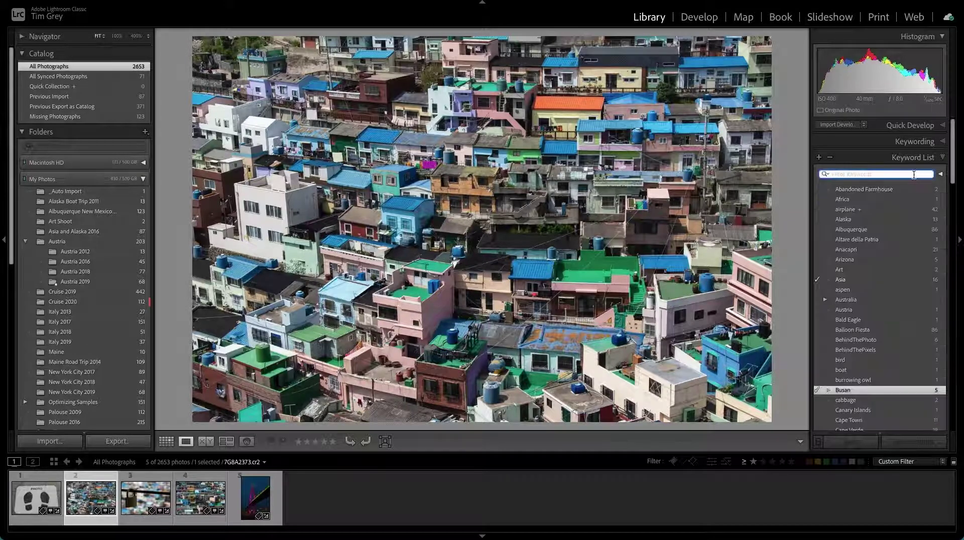
scroll(898, 235, down, 5)
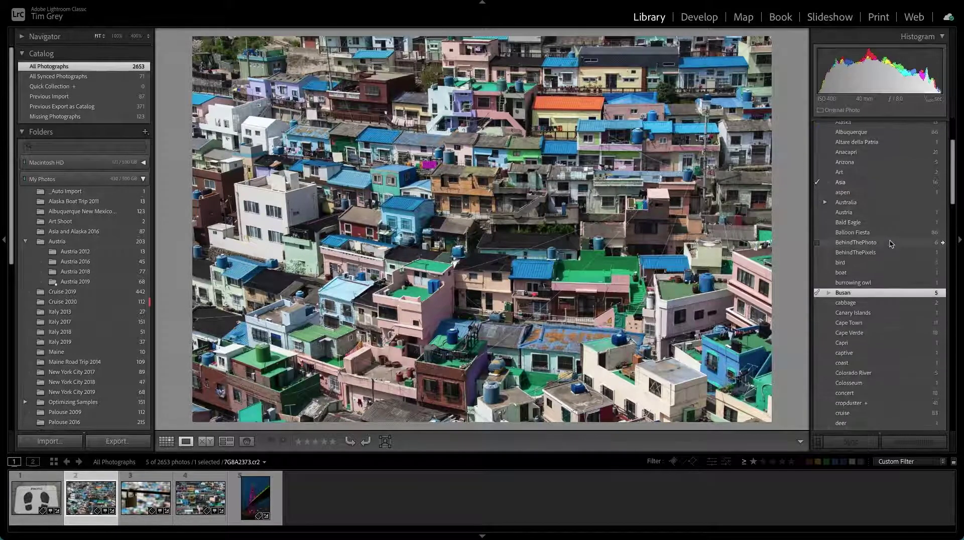
scroll(890, 244, down, 3)
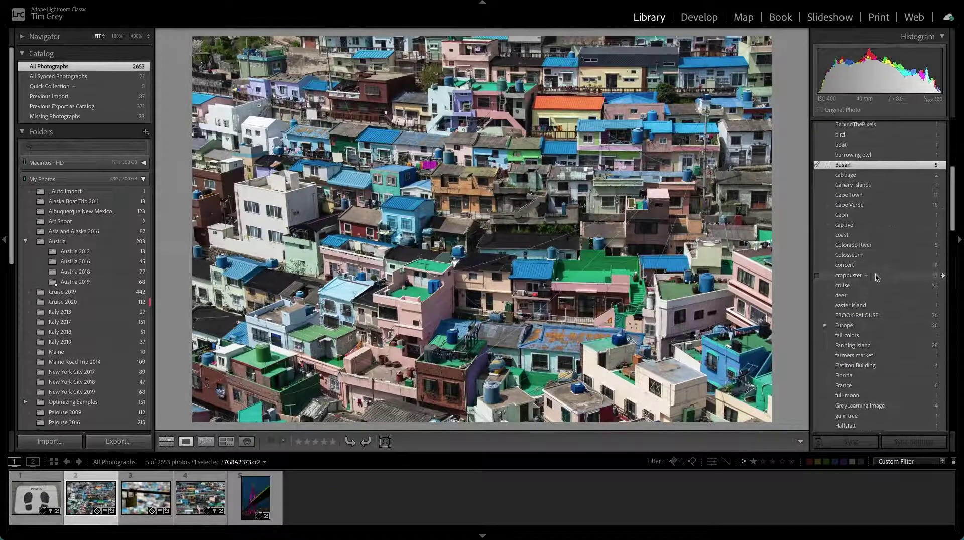
Step: Show the photos tagged with the cropduster keyword in the grid and filter them by ratings of one star or higher
click(942, 275)
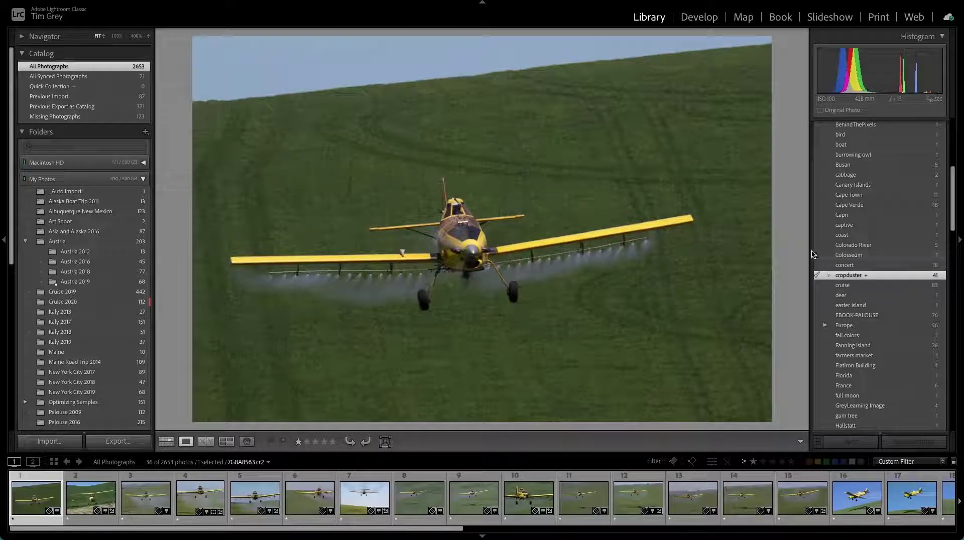
key(g)
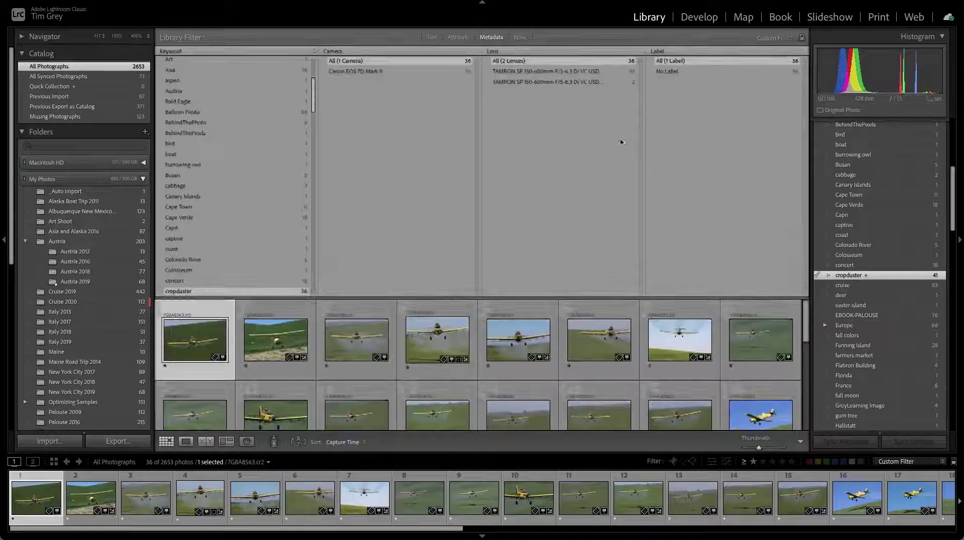
click(455, 40)
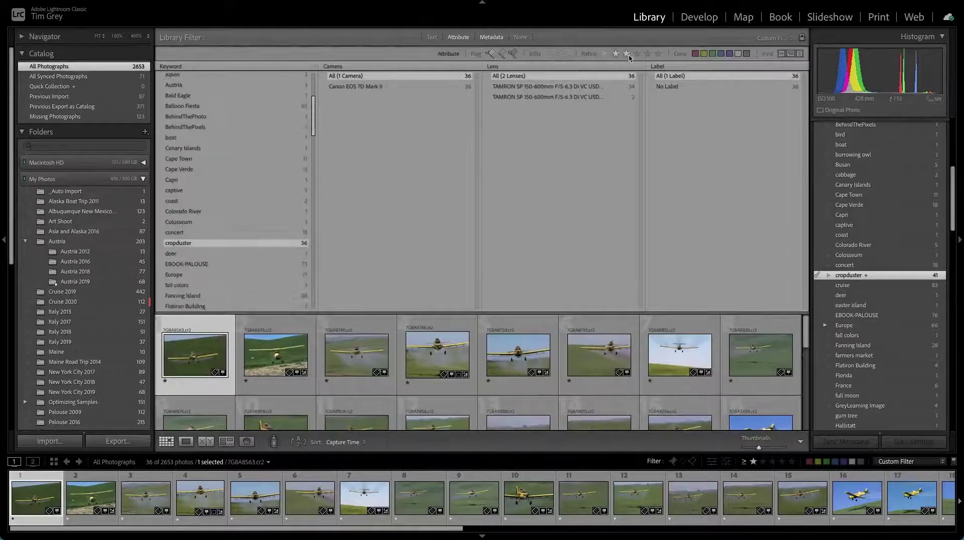
click(626, 54)
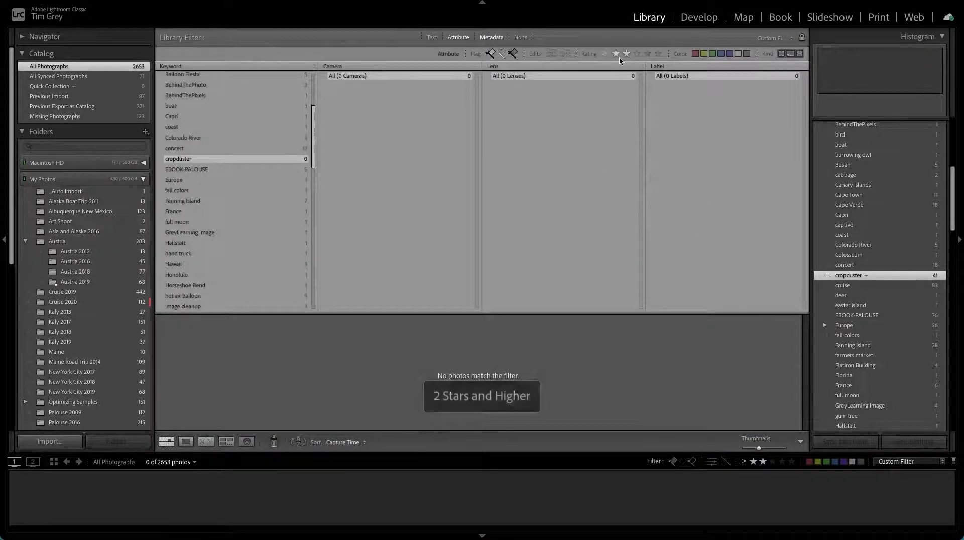
click(615, 54)
Step: Hide the filter bar and enlarge the last photo, the cropduster flying over the yellow field
key(backslash)
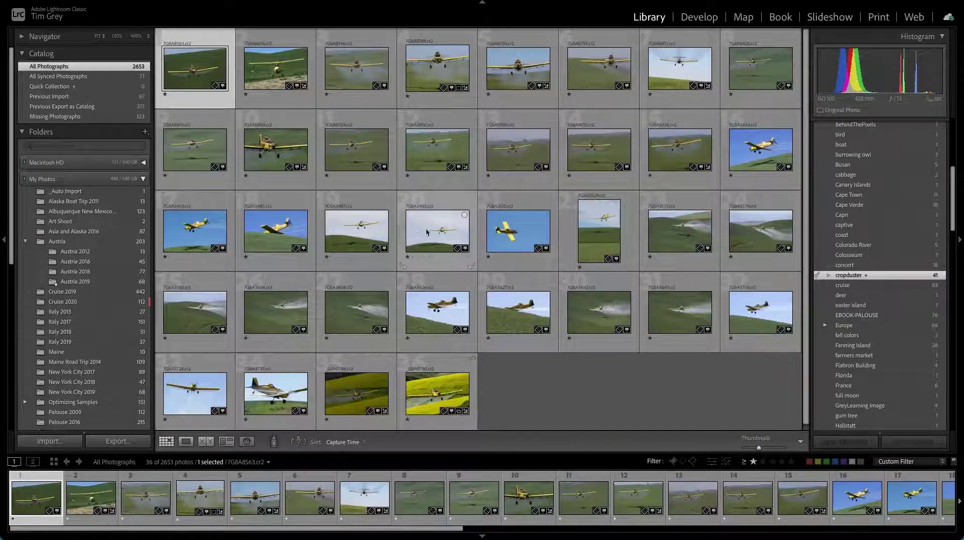
double_click(427, 399)
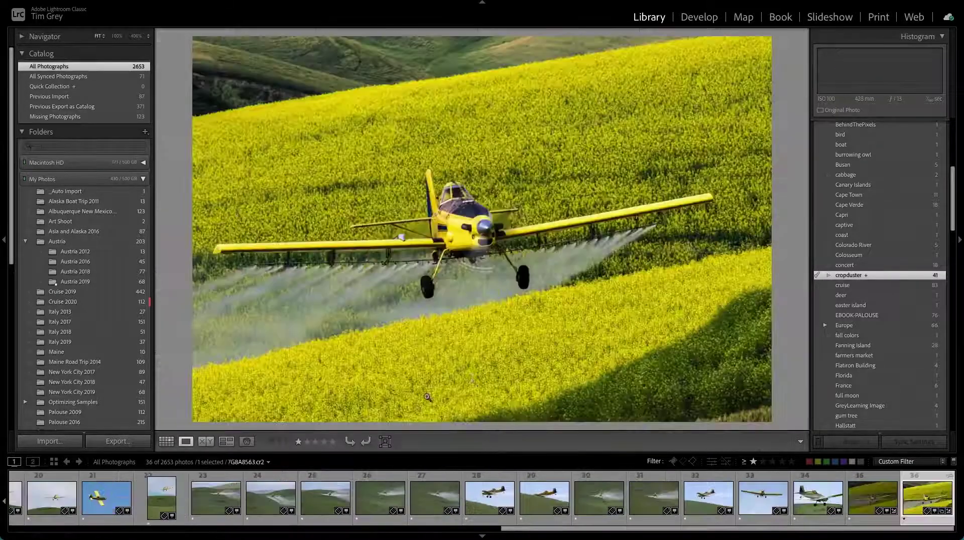
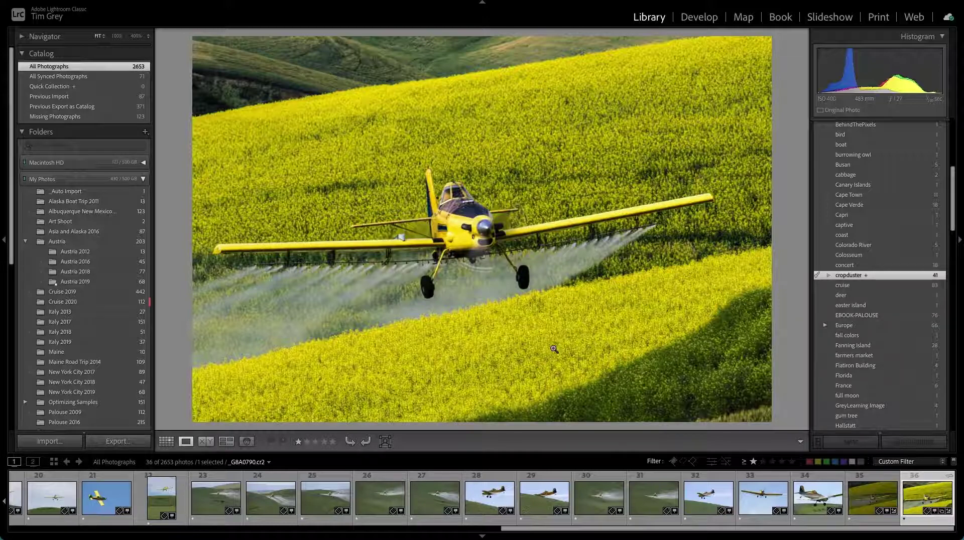
Step: Start a new smart collection named Favorite Cropdusters with a rule for ratings greater than or equal to one star
scroll(94, 277, down, 10)
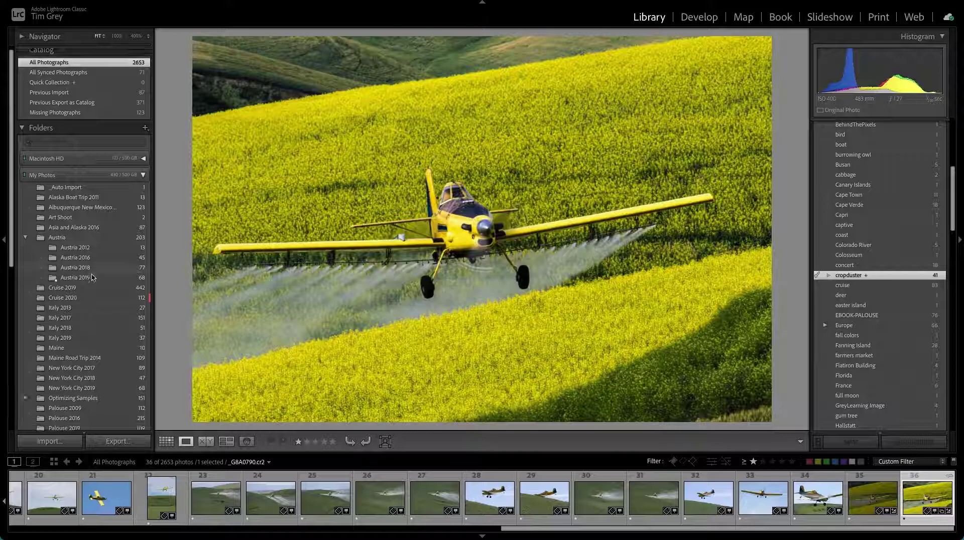
scroll(92, 277, down, 4)
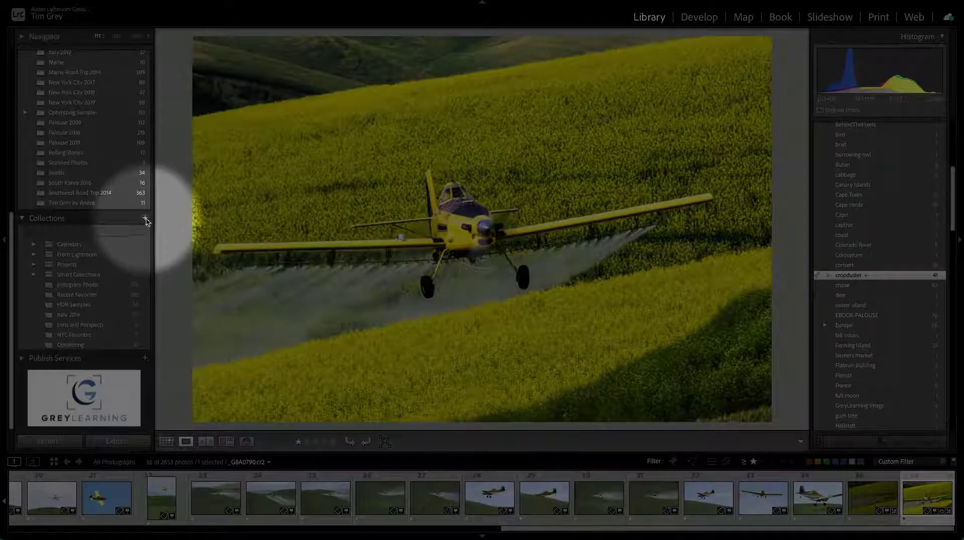
click(145, 219)
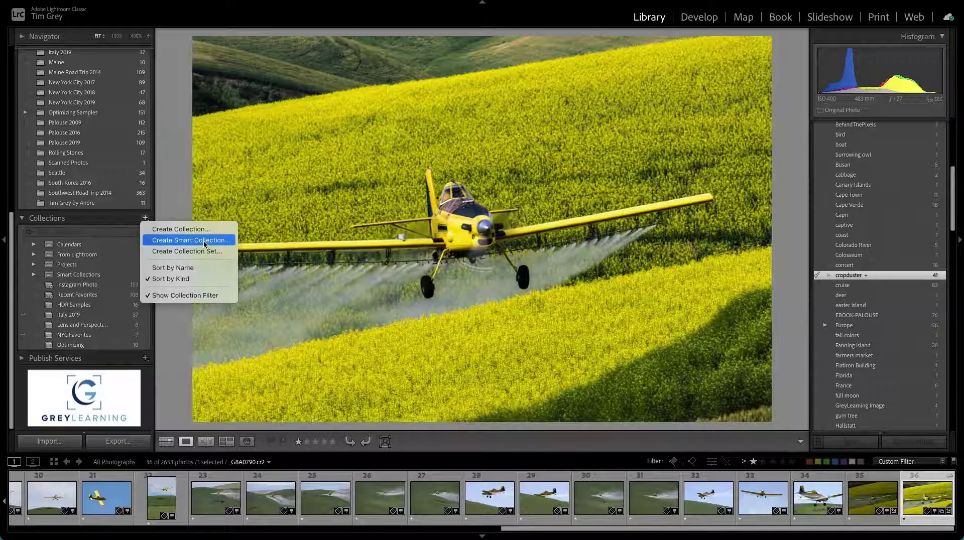
click(204, 243)
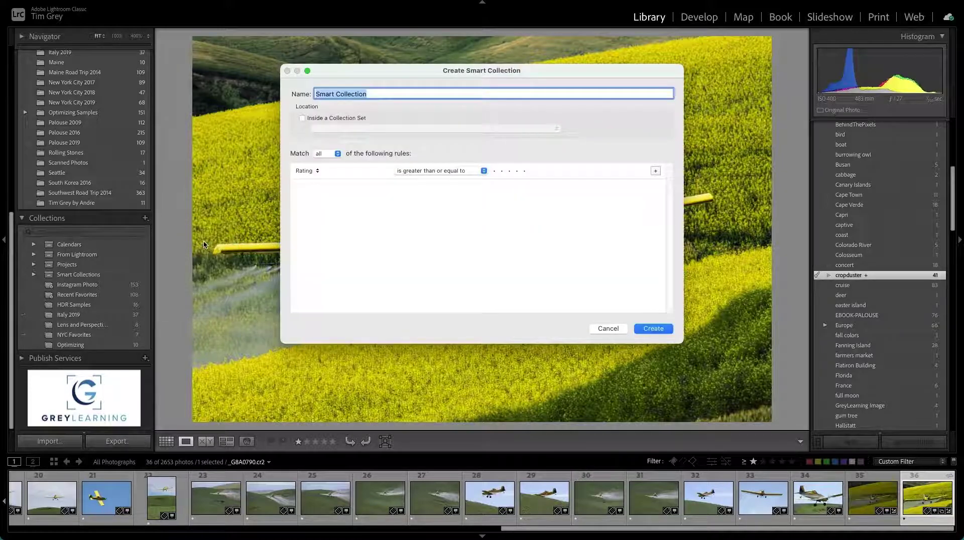
text(Favorite Cropdusters)
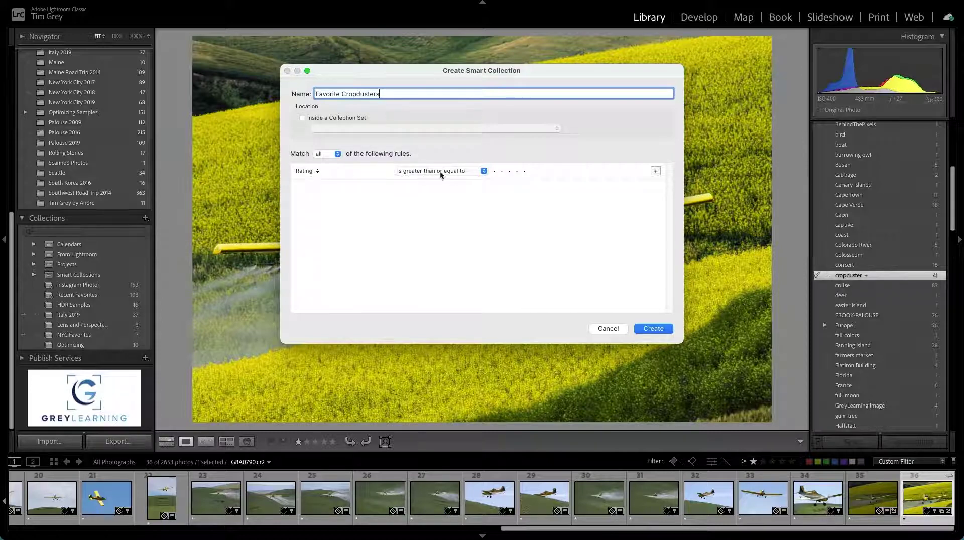
click(494, 172)
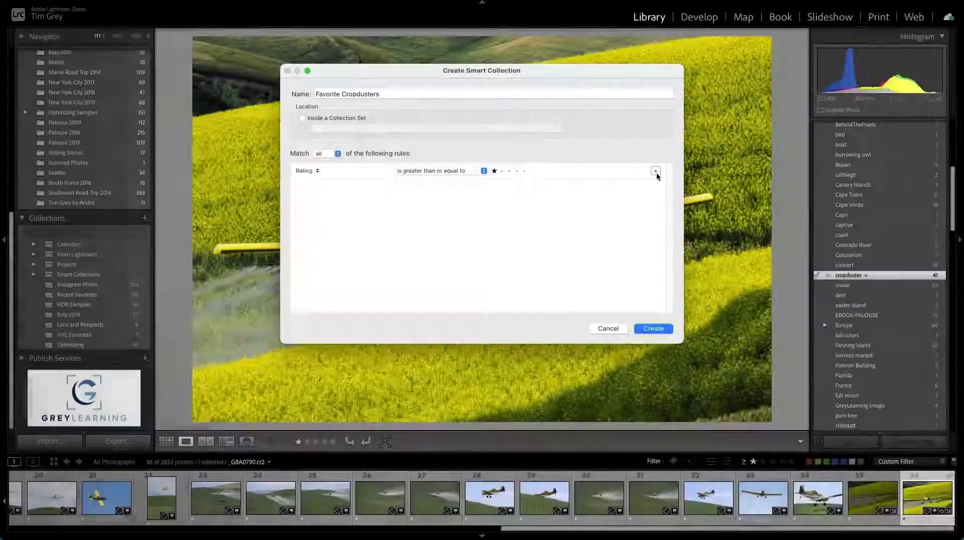
Step: Add a second rule matching keywords that contain "cropduster" and create the smart collection
click(655, 171)
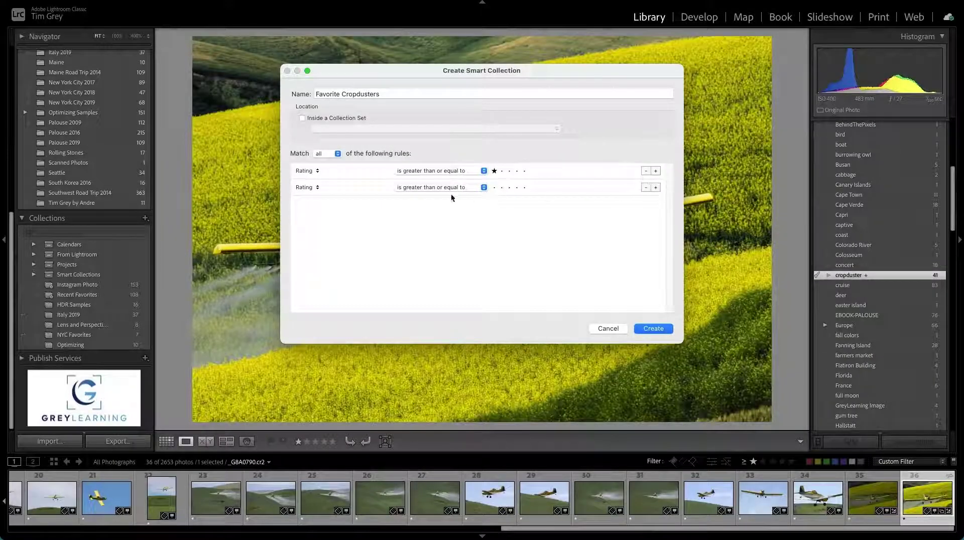
click(316, 189)
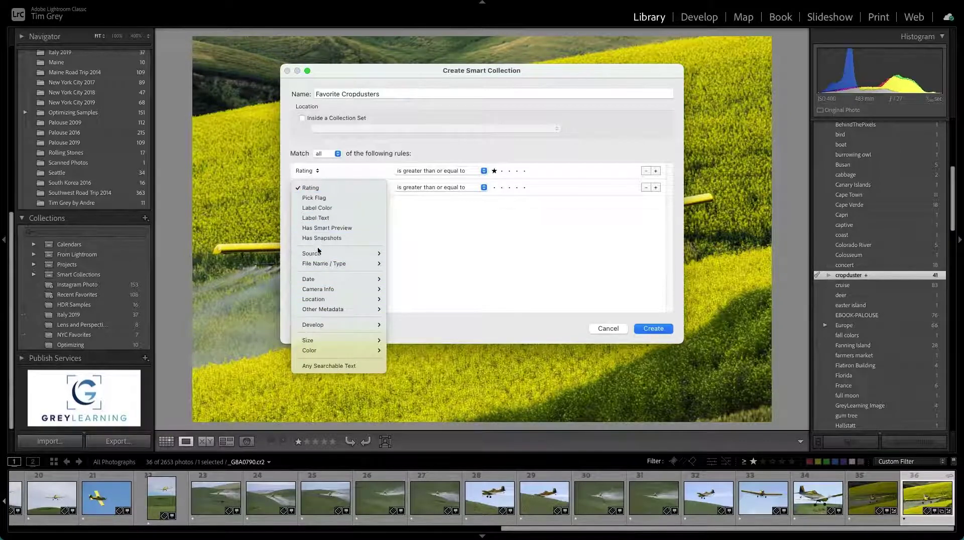
mouse_move(320, 266)
mouse_move(322, 310)
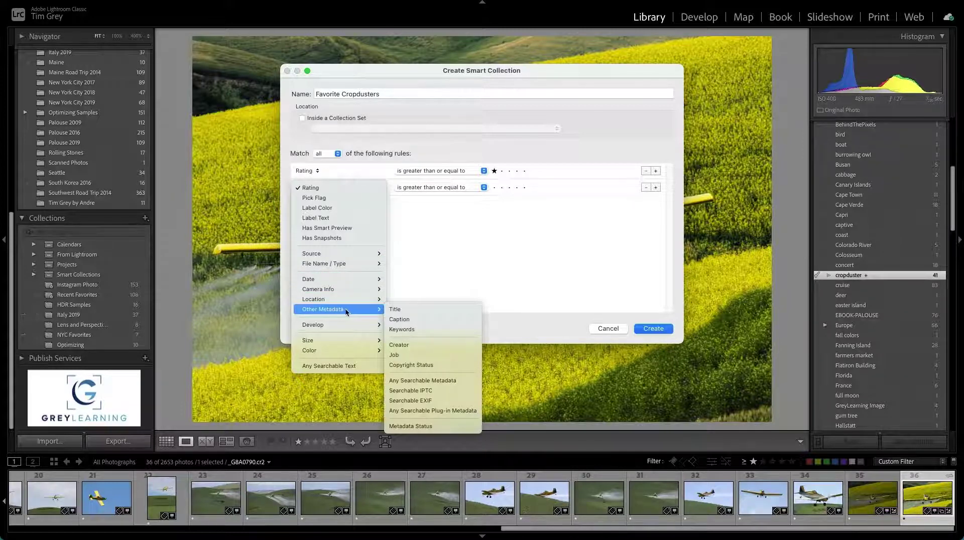
click(419, 329)
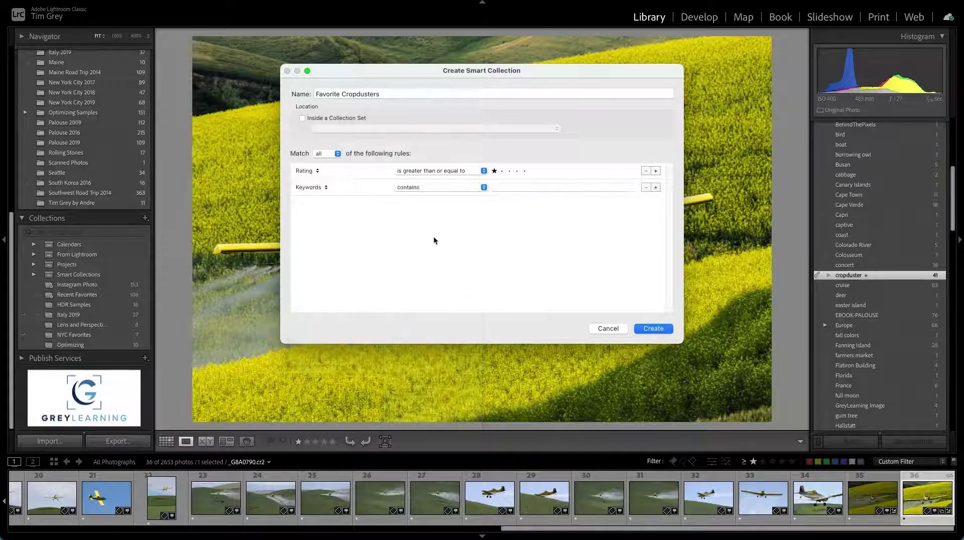
click(505, 190)
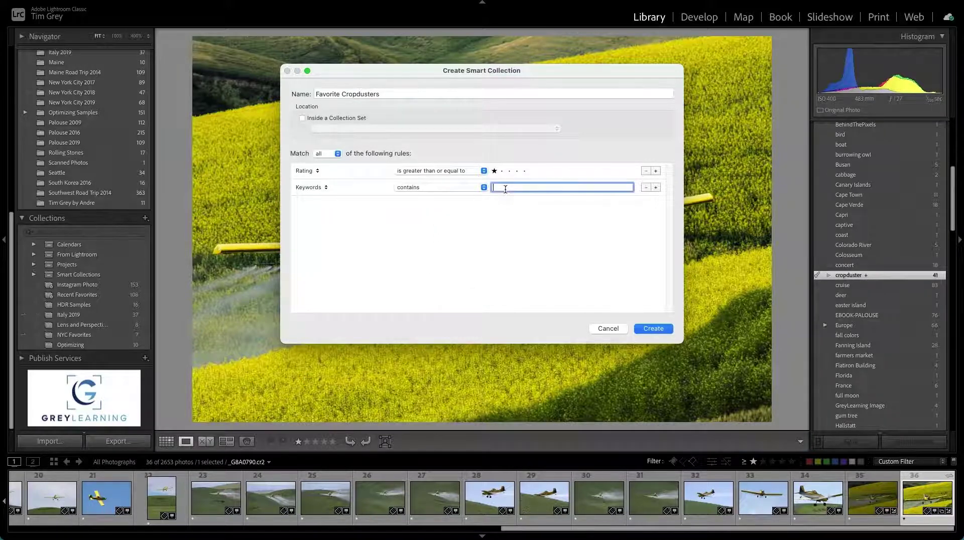
text(cropg)
text(uster)
click(473, 190)
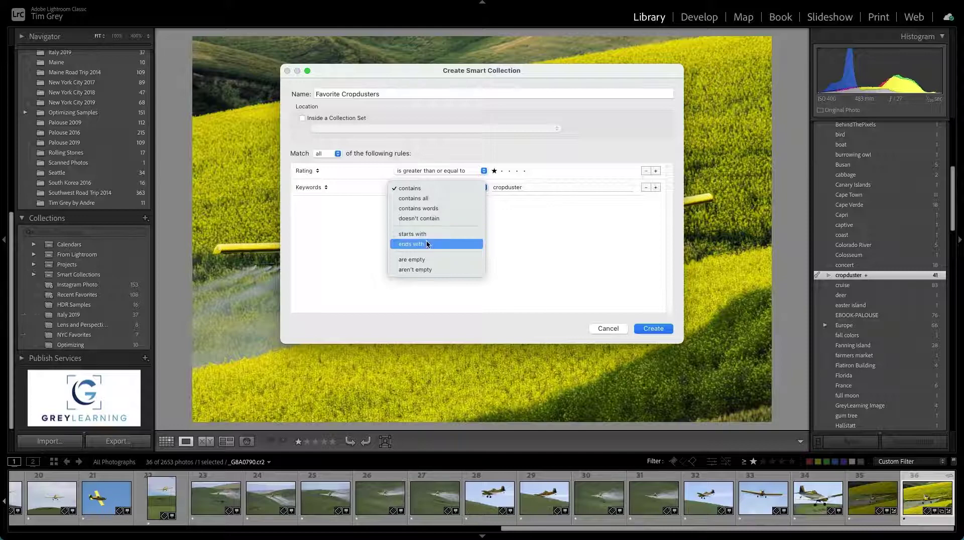
click(540, 254)
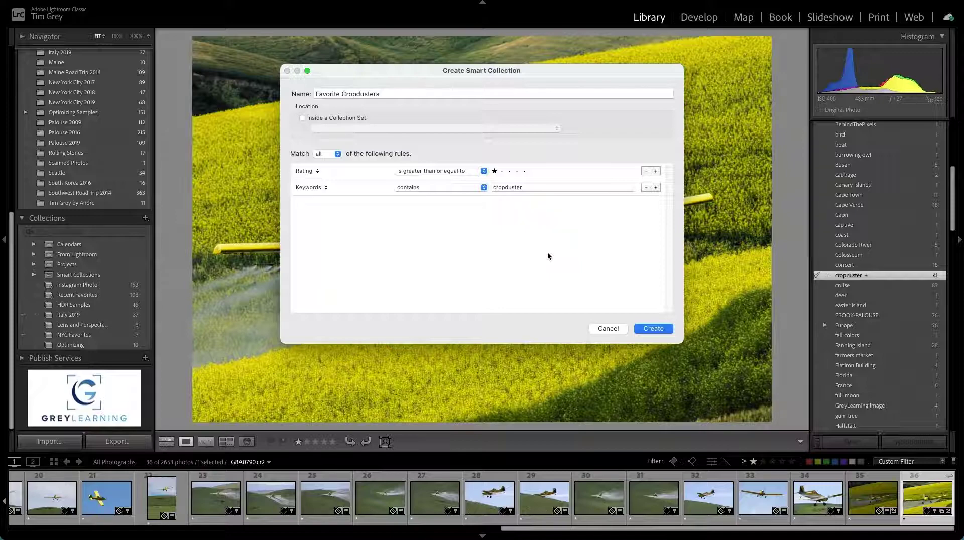
click(652, 328)
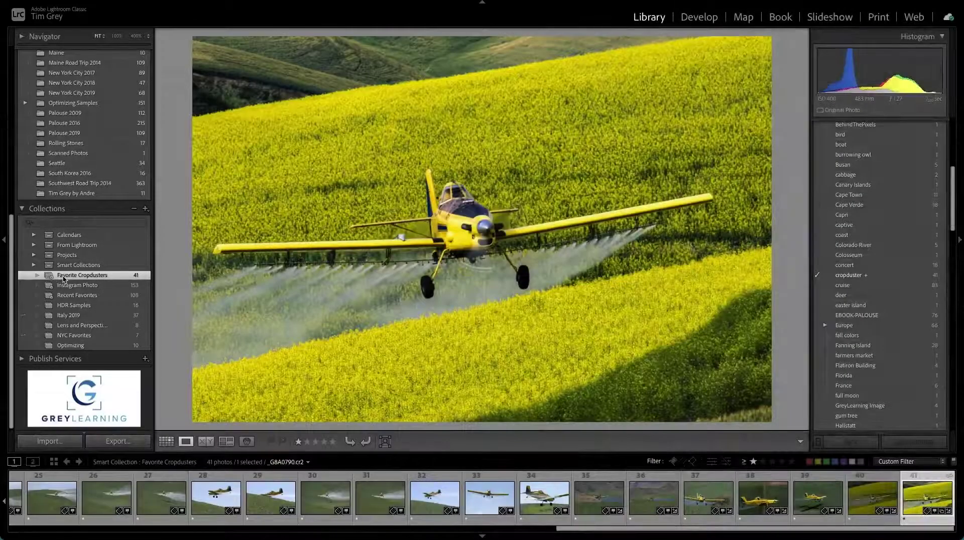
Step: Display the Favorite Cropdusters collection as a grid and check the selected photo's keyword tags
key(g)
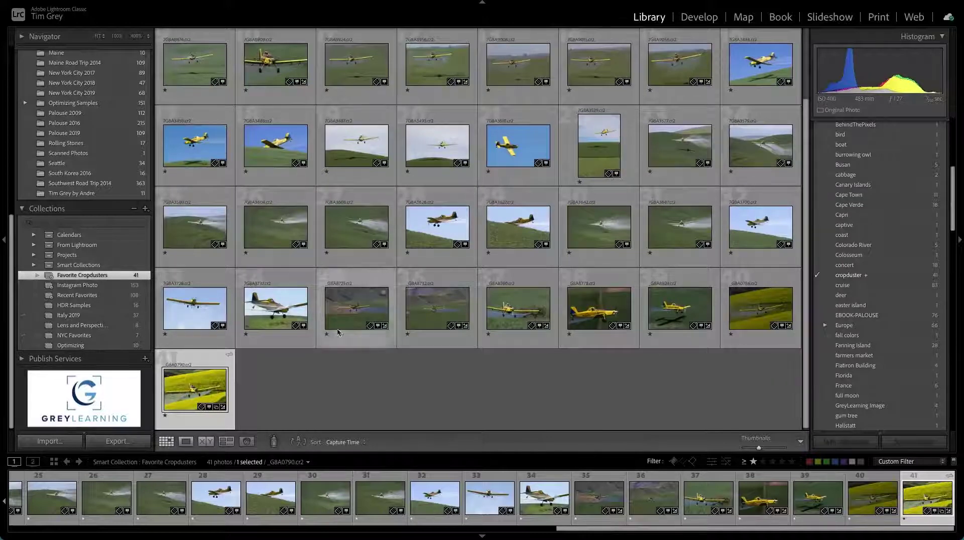
scroll(898, 155, up, 5)
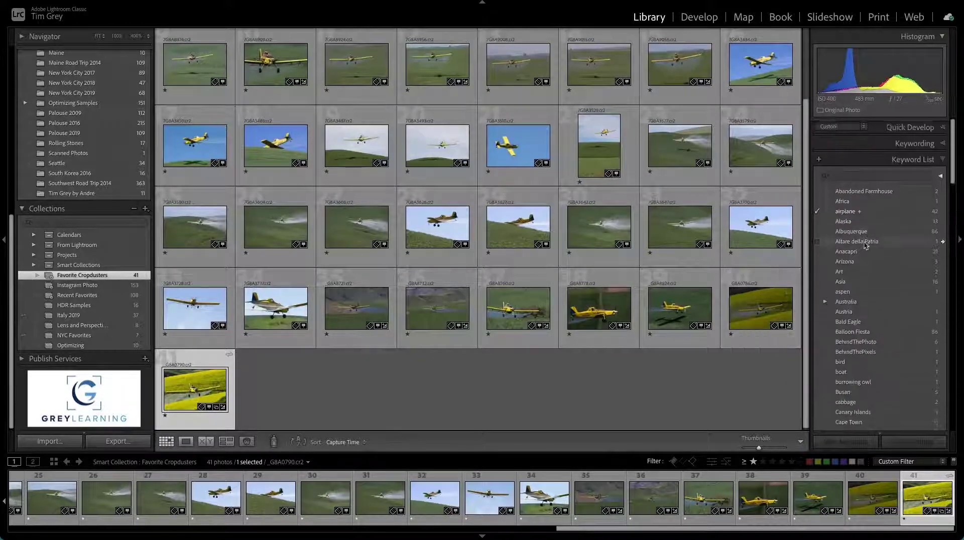
click(902, 144)
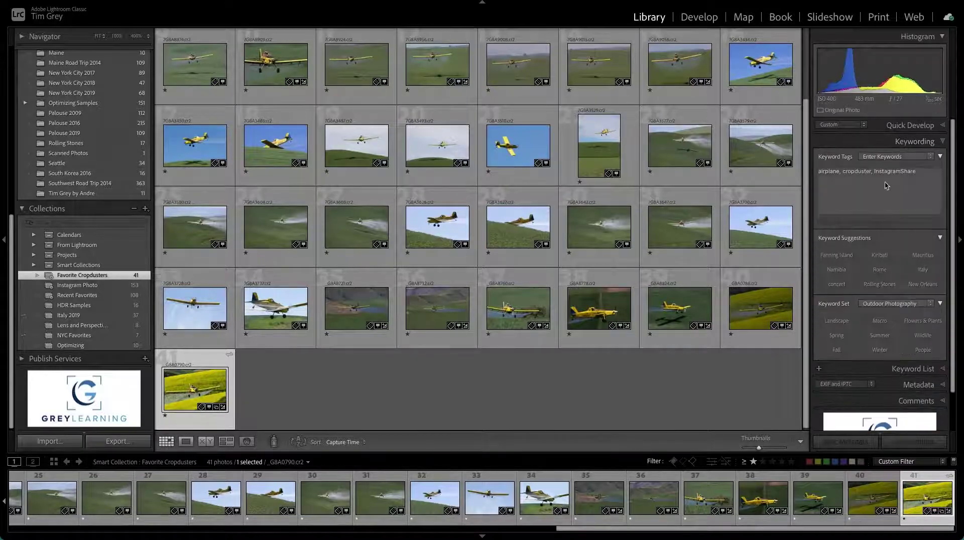
mouse_move(851, 177)
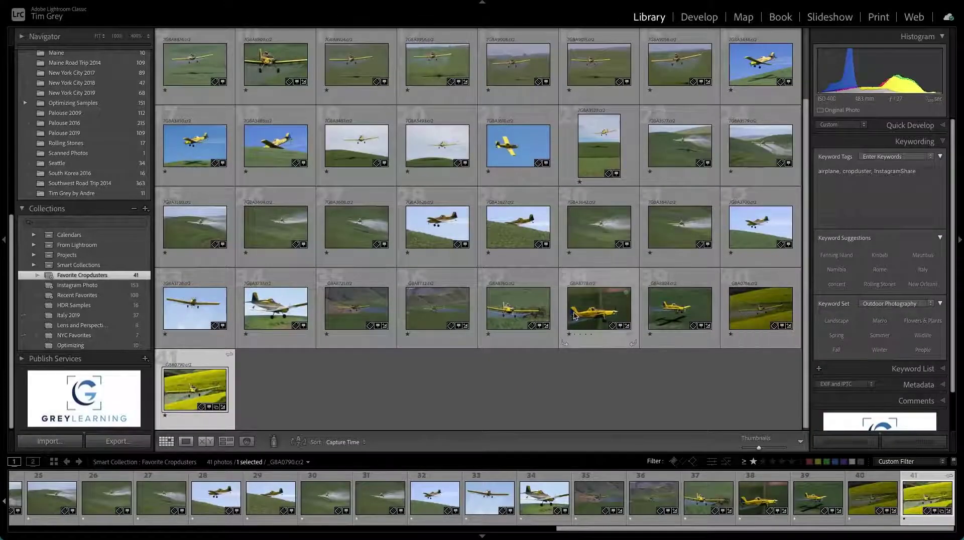
Step: Enlarge the photo of the plane skimming the hilltop, remove its star rating, and view the yellow cropduster photo numbered 36
double_click(516, 229)
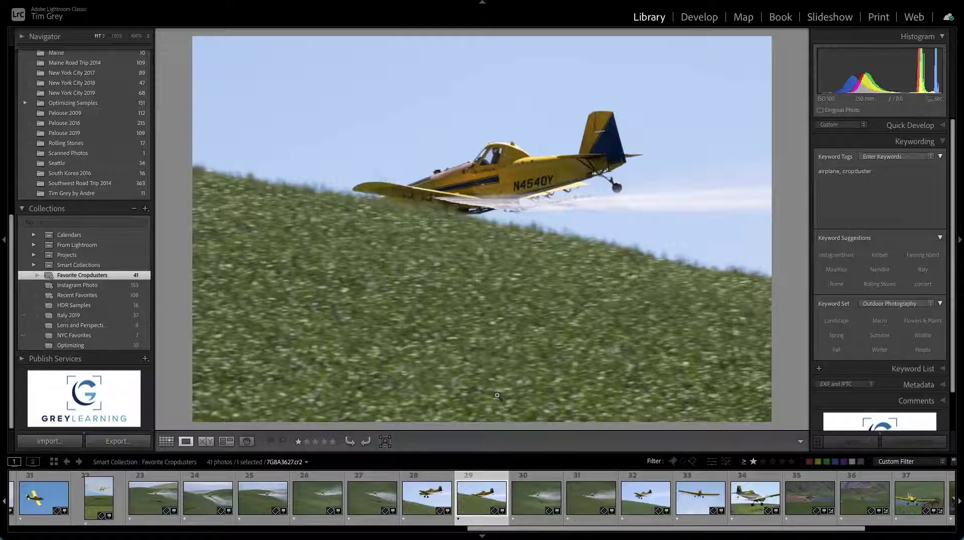
key(0)
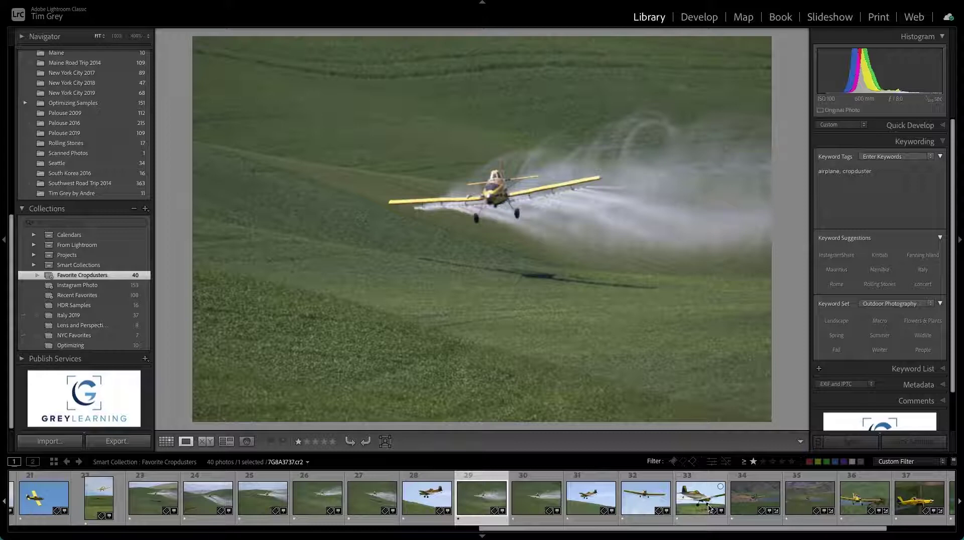
click(865, 496)
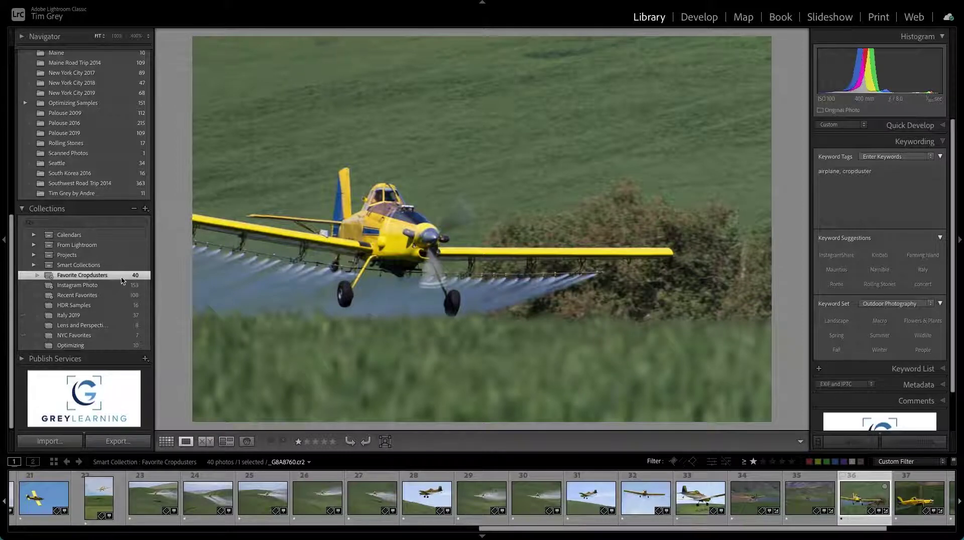
Step: Return to All Photographs and turn off all library filters
scroll(121, 281, up, 15)
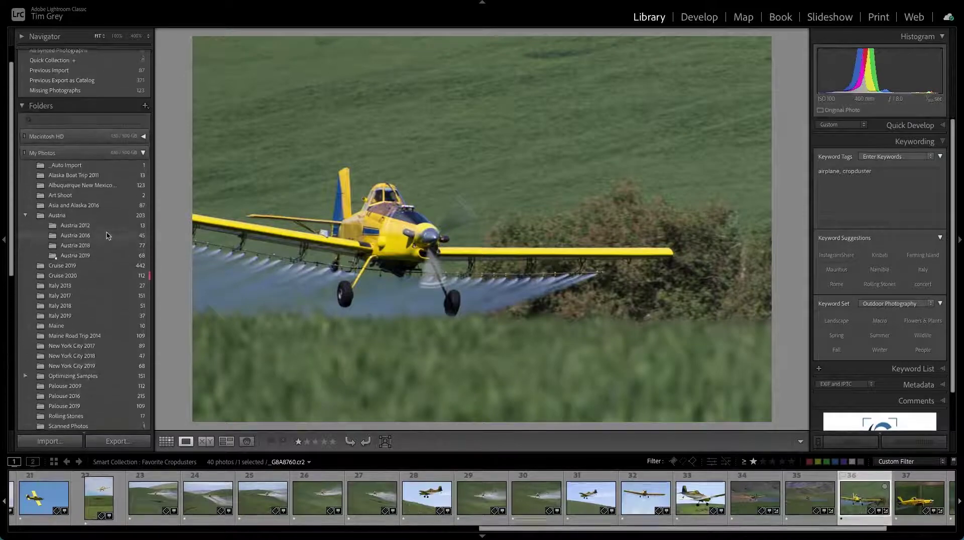
click(74, 67)
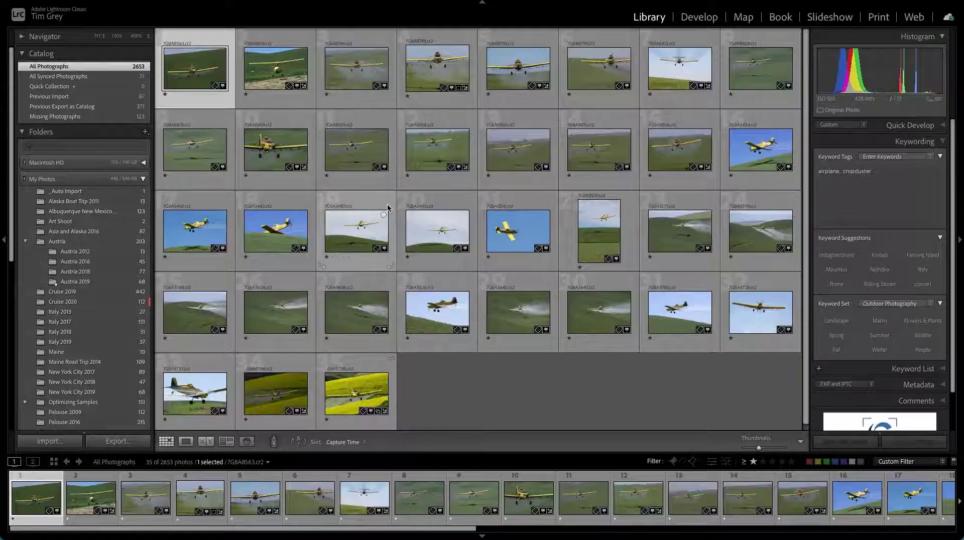
key(backslash)
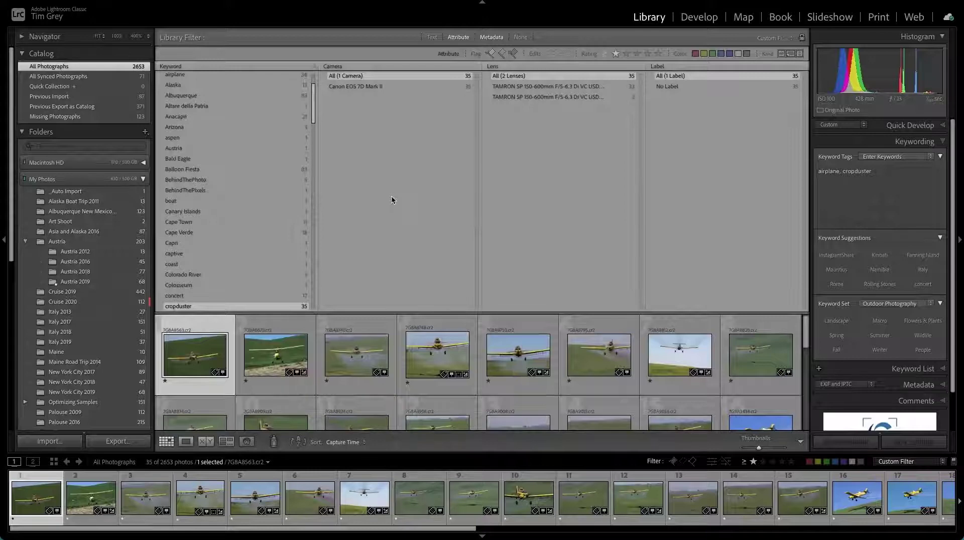
click(521, 37)
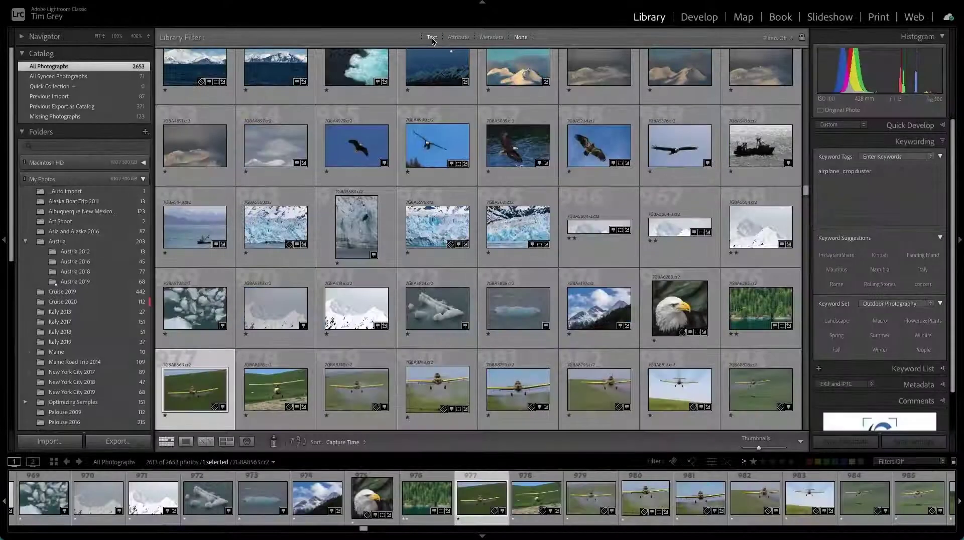
Step: Filter the photos by filenames containing "hdr" and widen the text search to any searchable field
click(432, 38)
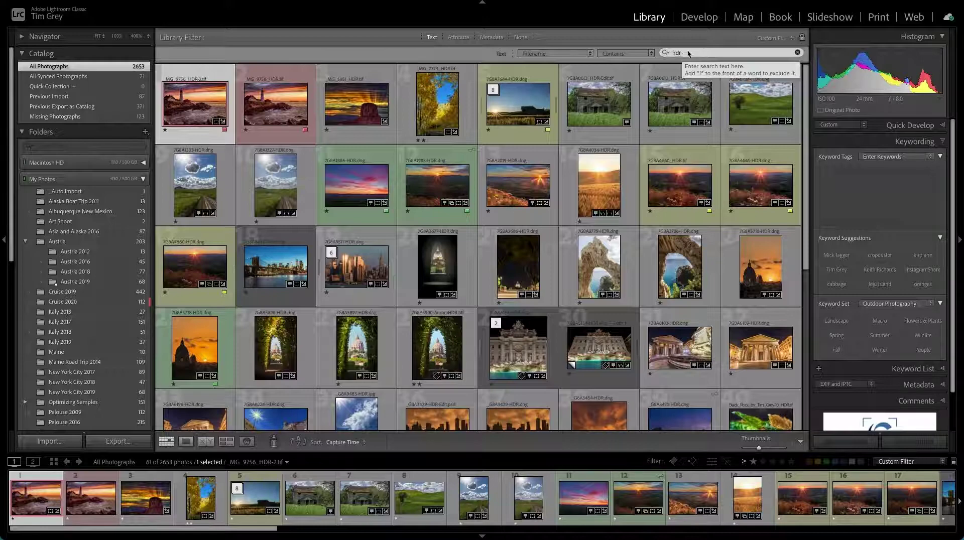
click(568, 53)
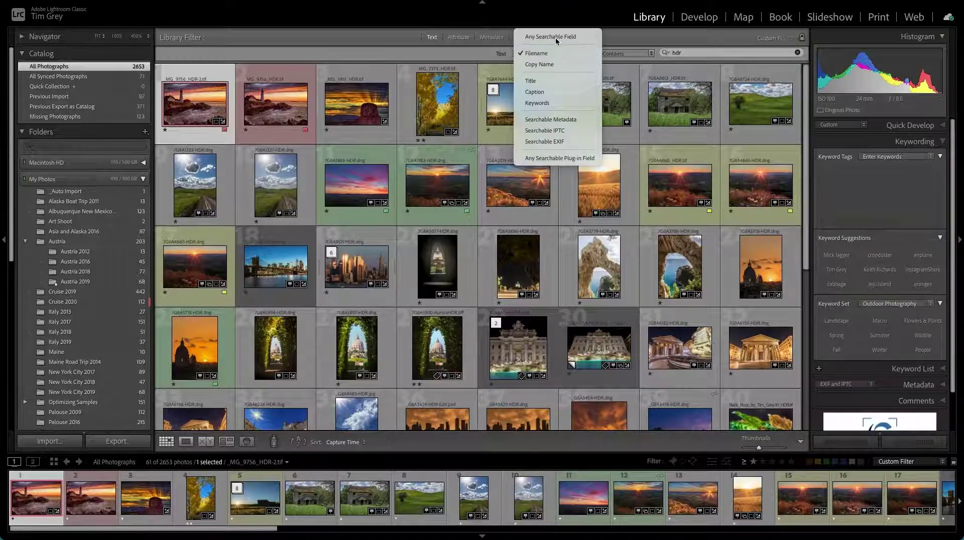
click(569, 41)
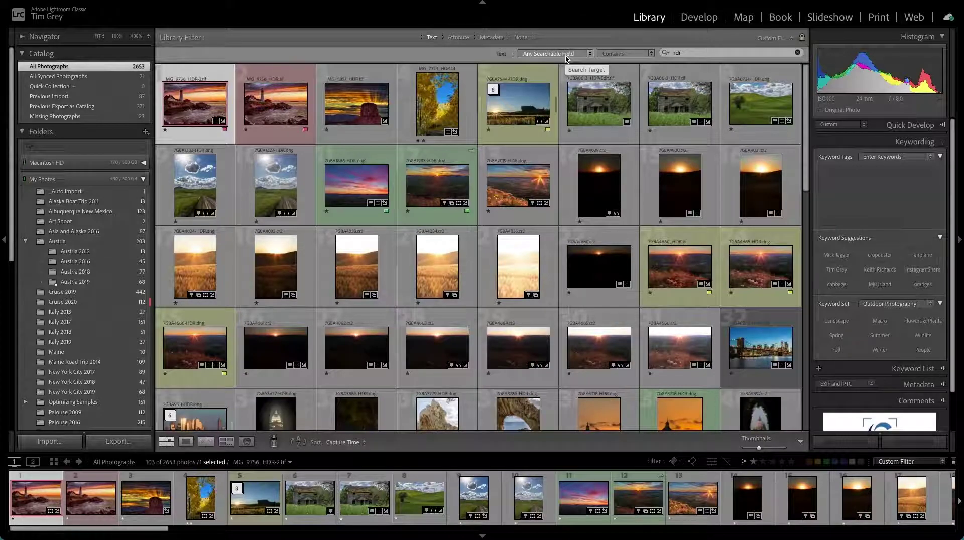
Step: Search any searchable field for "500" and select the burrowing owl photo to check its metadata
click(627, 53)
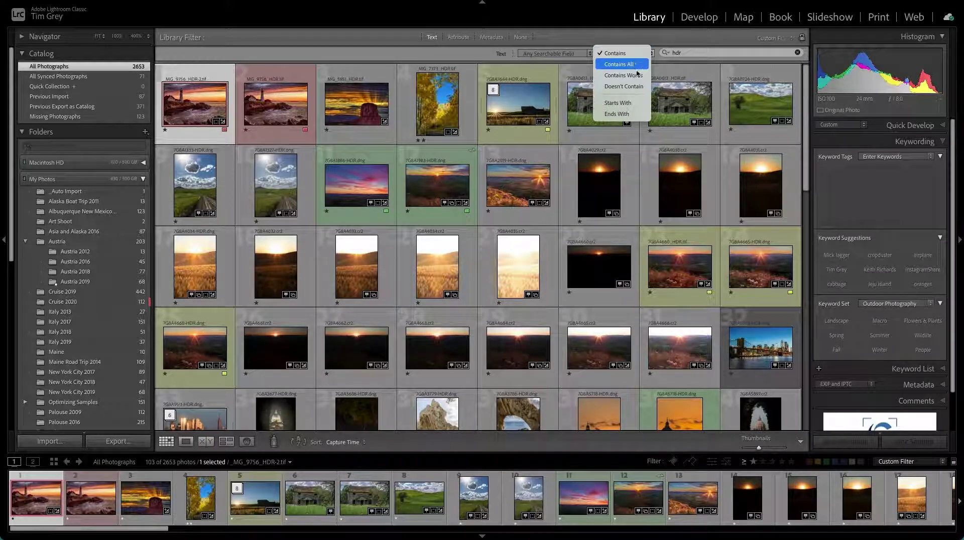
click(687, 52)
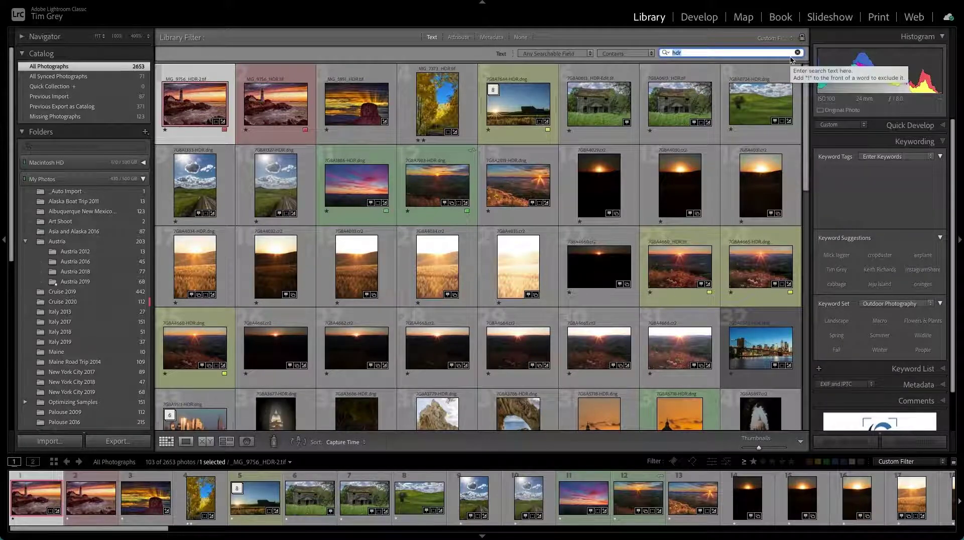
text(500)
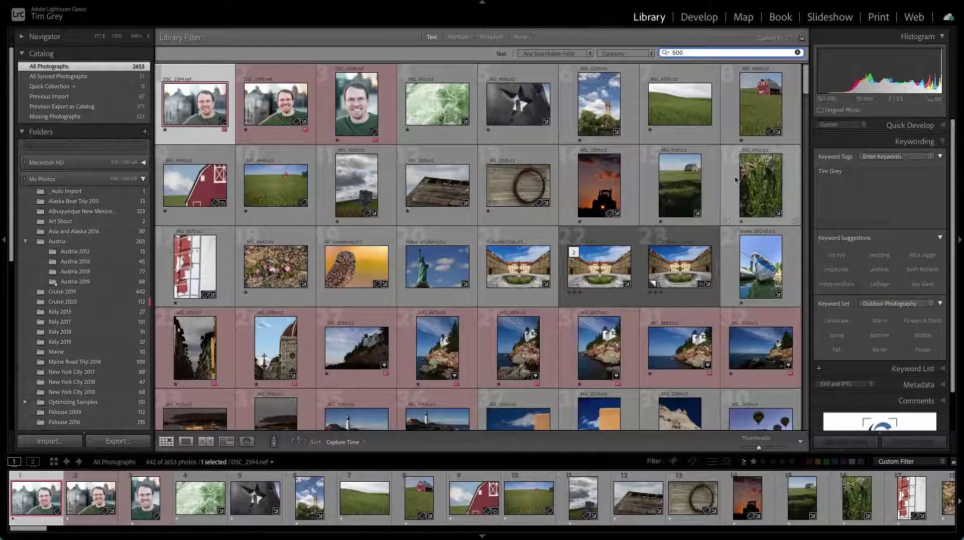
click(354, 266)
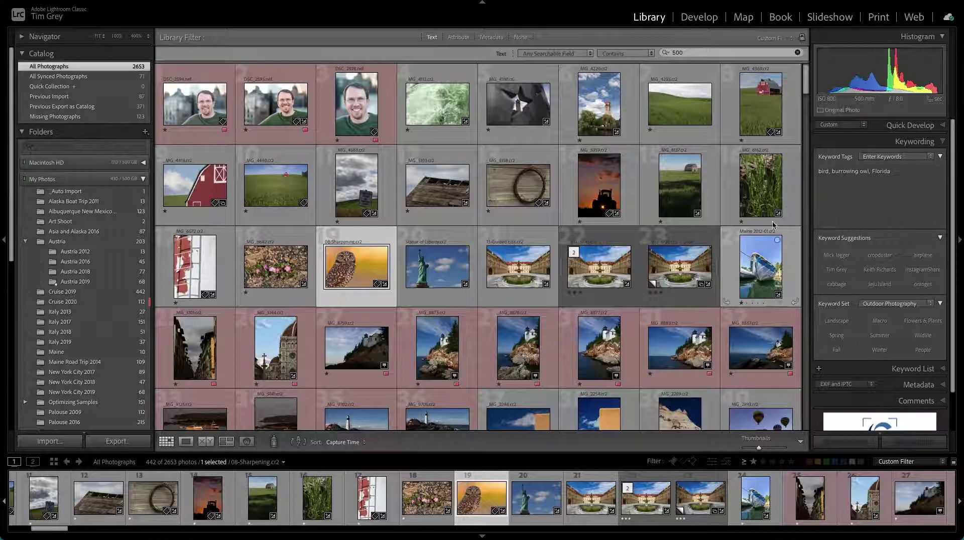
Step: Restrict the text search to filenames and find the photo whose filename contains 4369
click(590, 56)
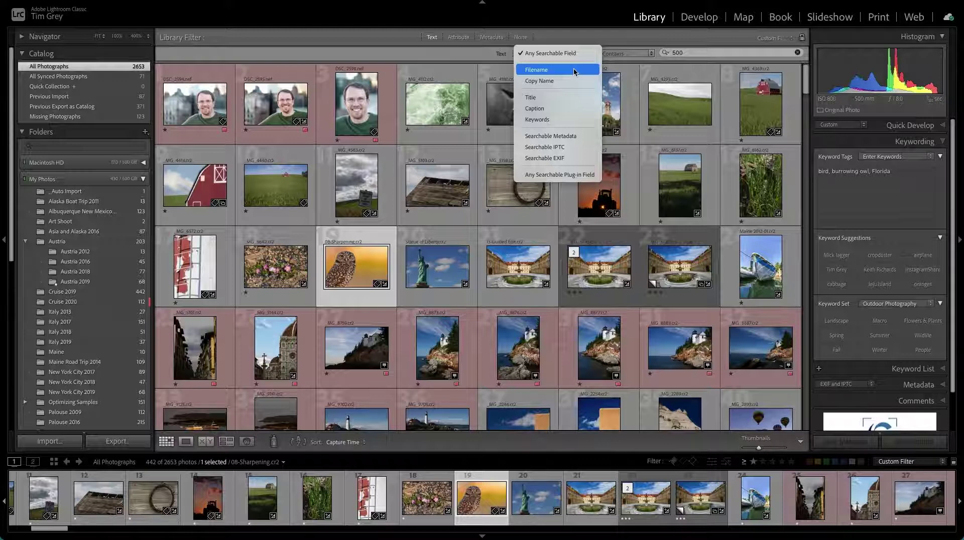
click(573, 70)
click(692, 52)
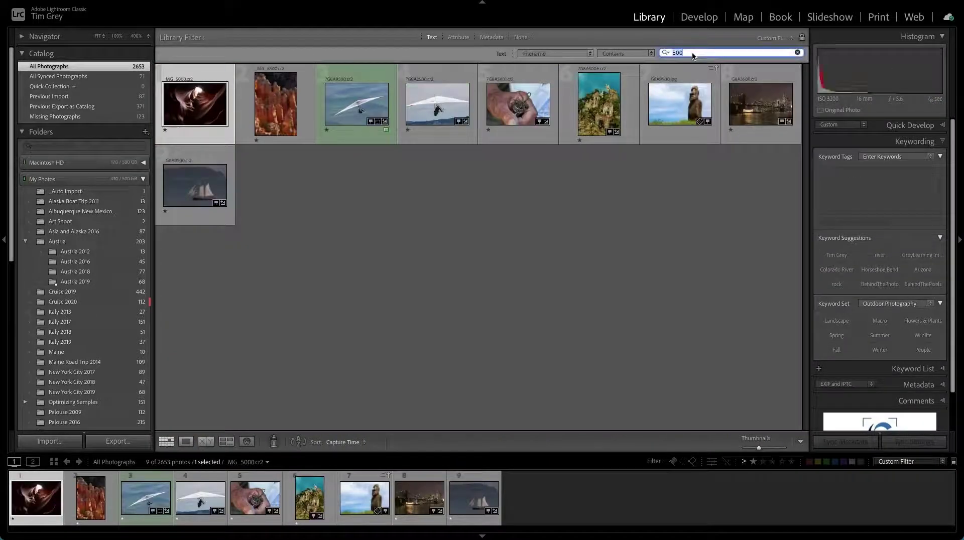
text(4363)
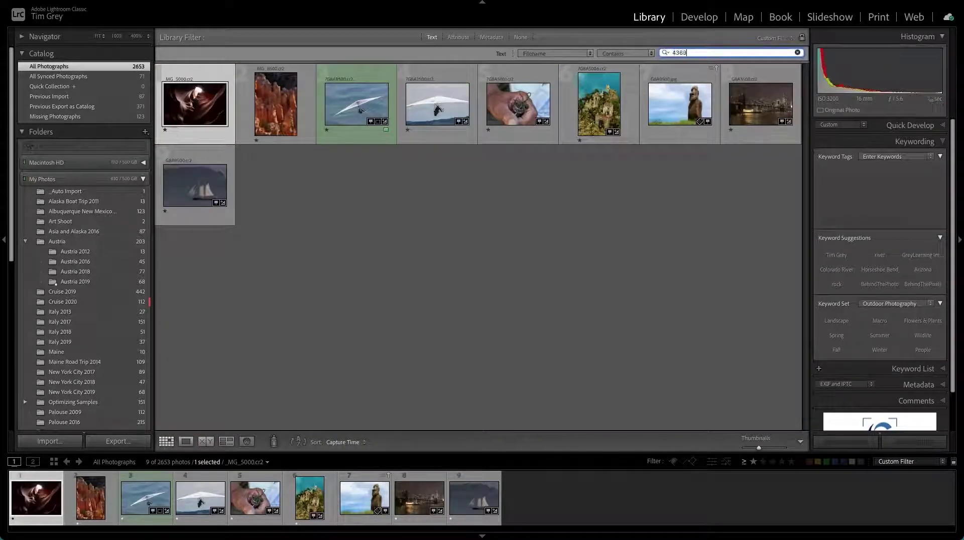
key(BackSpace)
text(9)
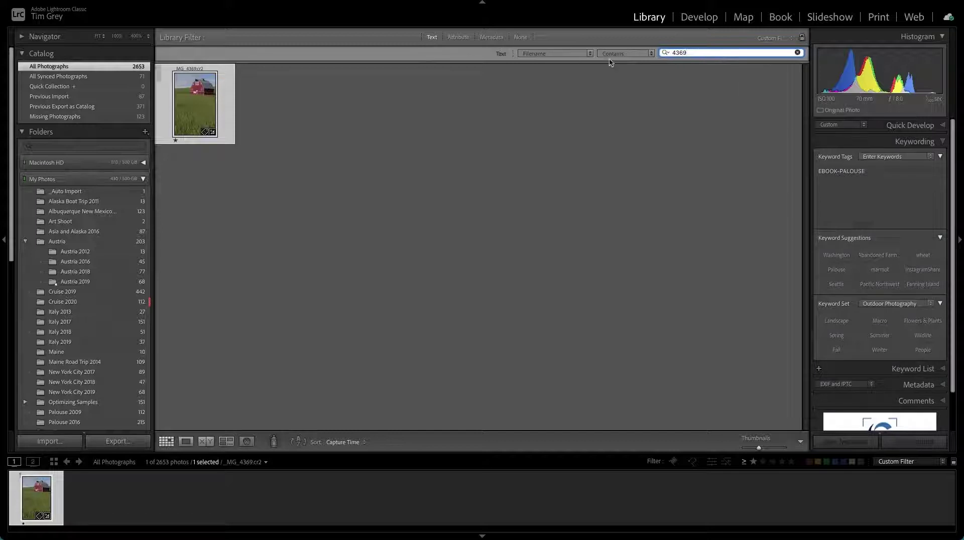
Step: Clear the filename search text and turn off all library filters
click(589, 52)
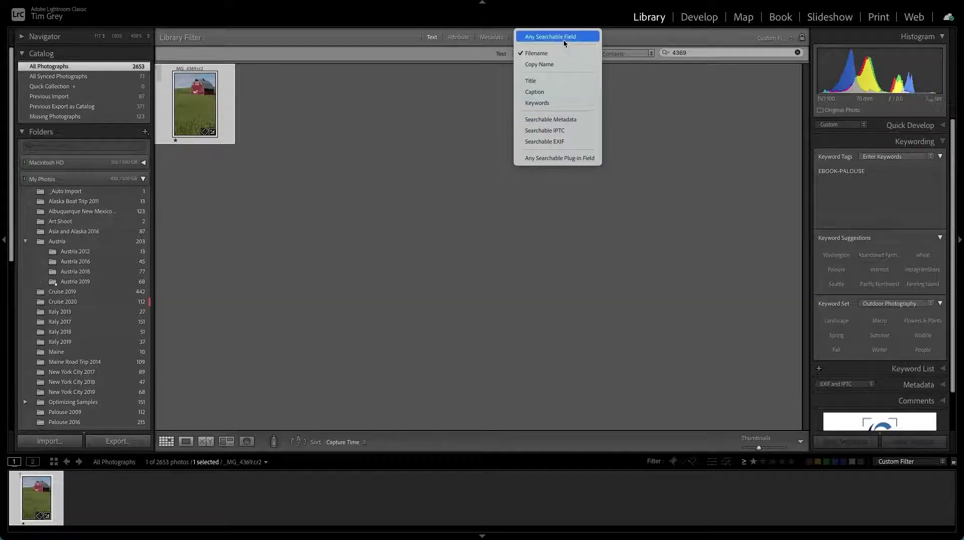
click(679, 92)
click(797, 53)
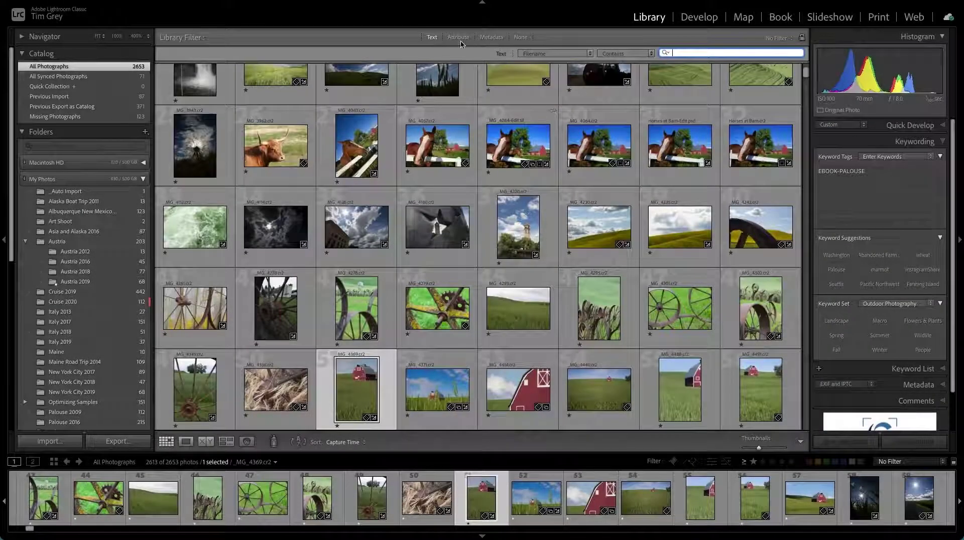
click(521, 38)
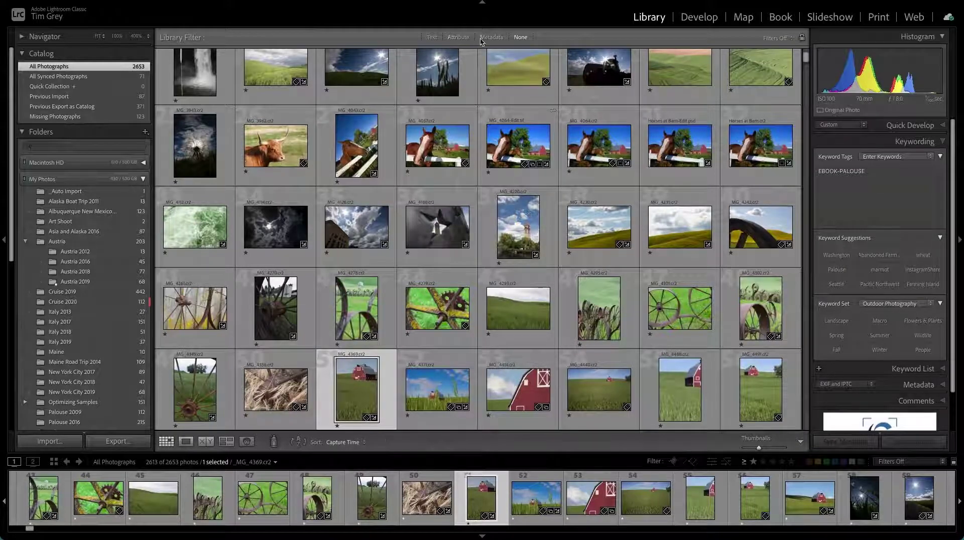
Step: Show the metadata filter for All Photographs and apply the Default Columns preset
click(458, 37)
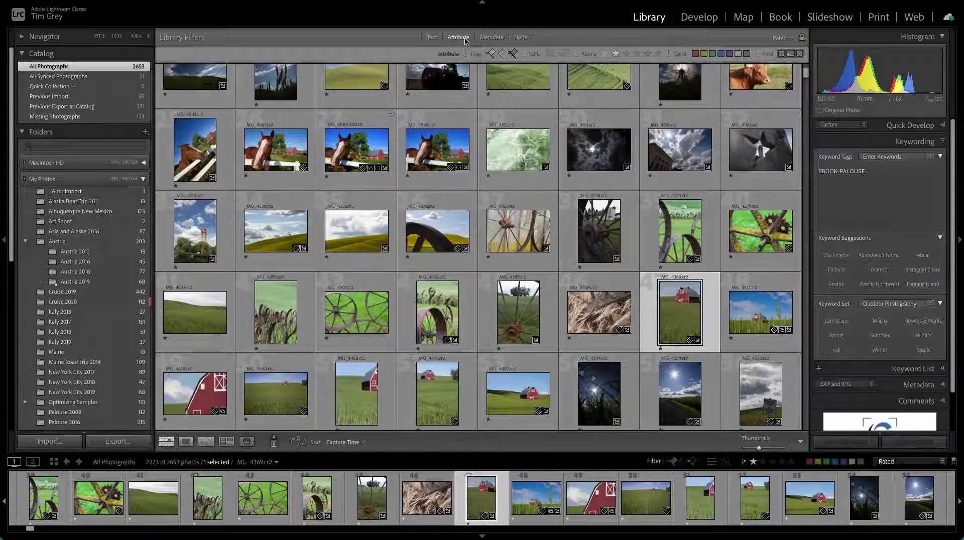
click(492, 37)
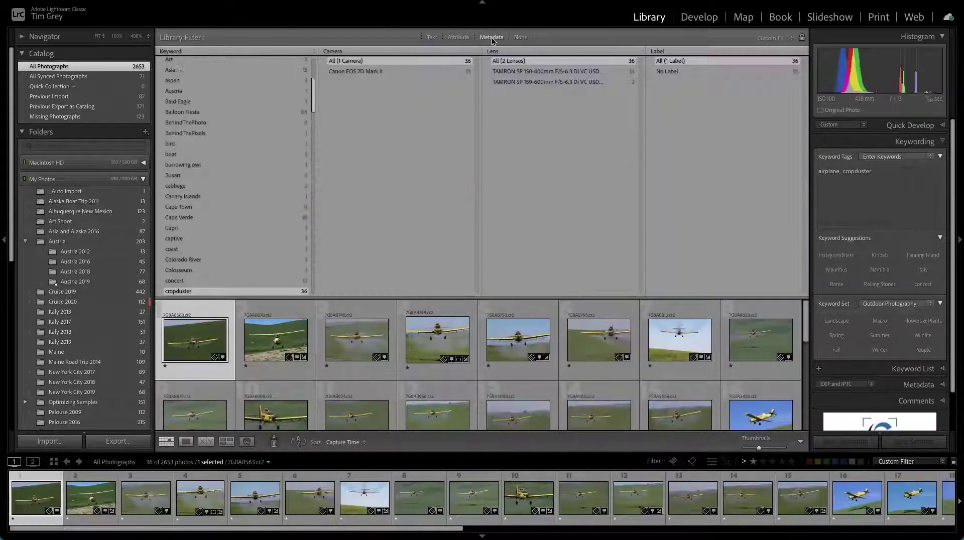
click(804, 54)
click(798, 47)
click(792, 38)
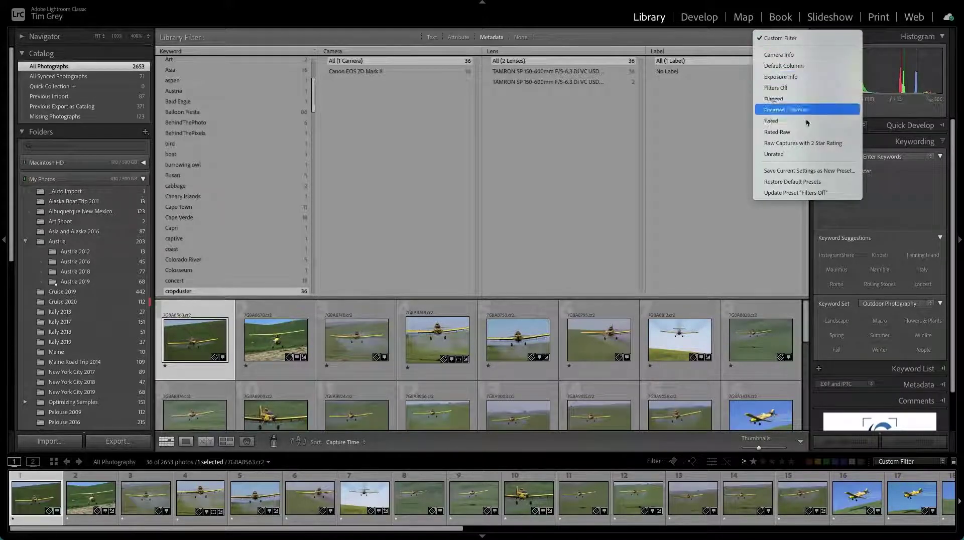
click(778, 66)
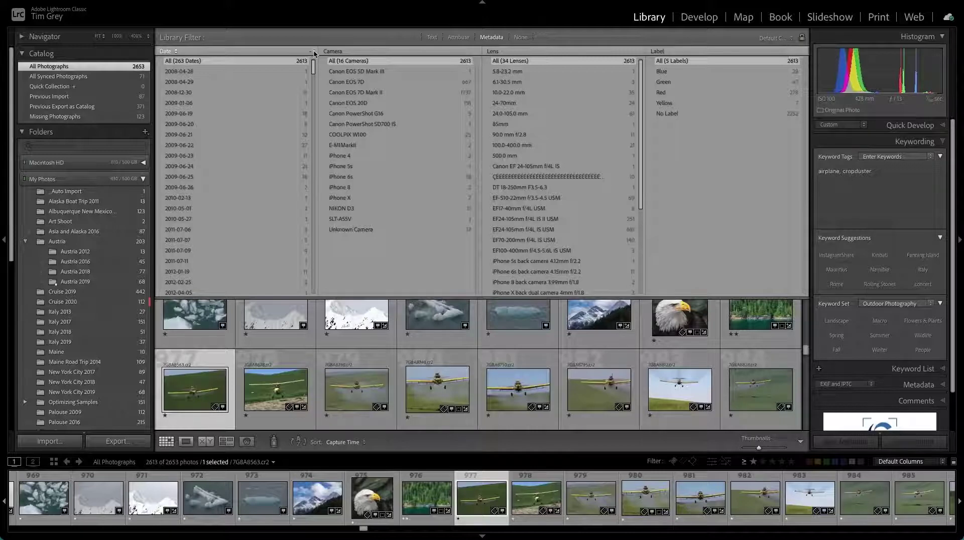
Step: Change the metadata filter's Date column to the Hierarchical view and collapse the 2020 entries
scroll(215, 118, down, 7)
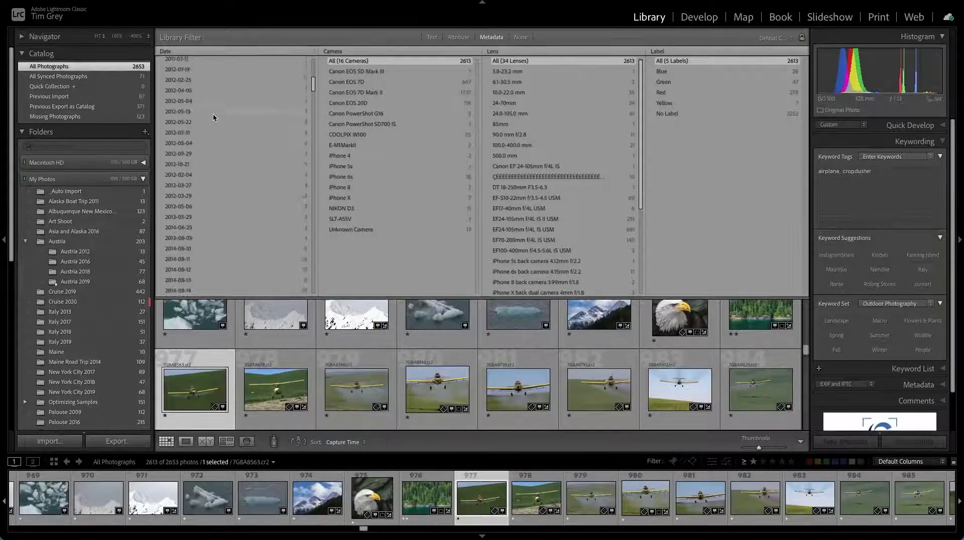
scroll(215, 118, up, 7)
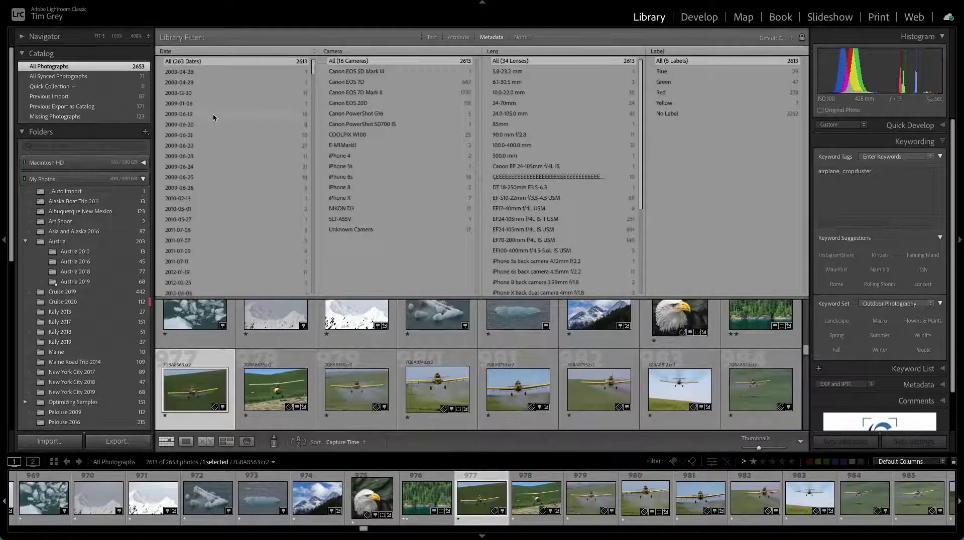
click(314, 51)
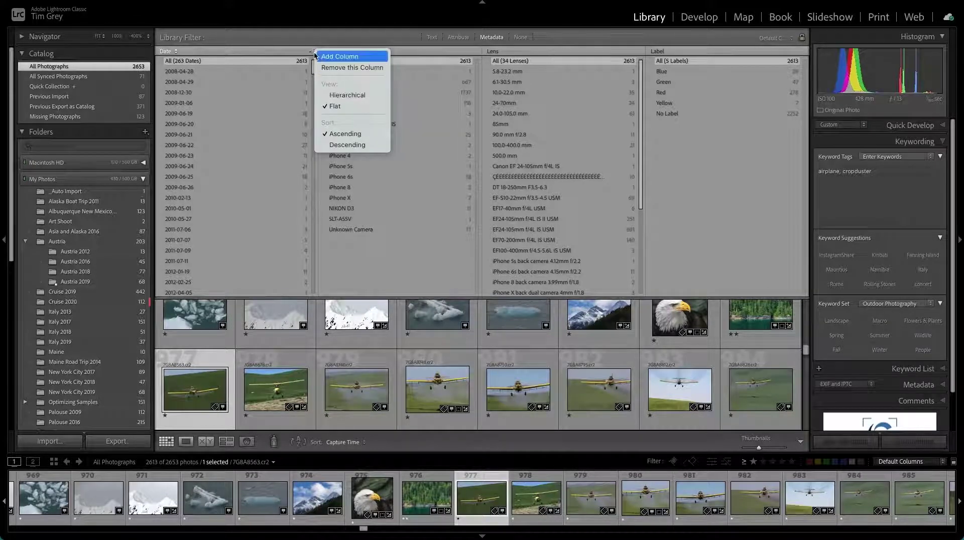
click(341, 100)
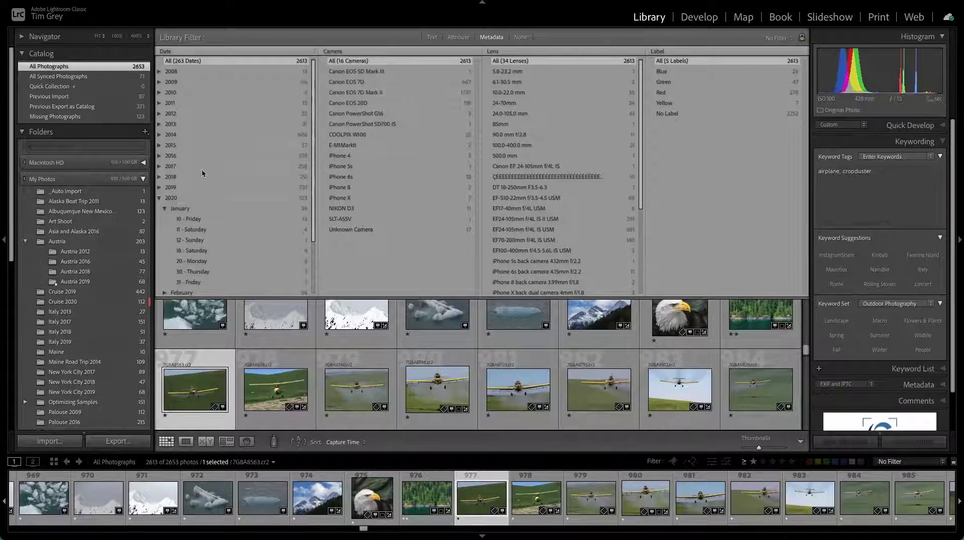
click(164, 208)
click(158, 199)
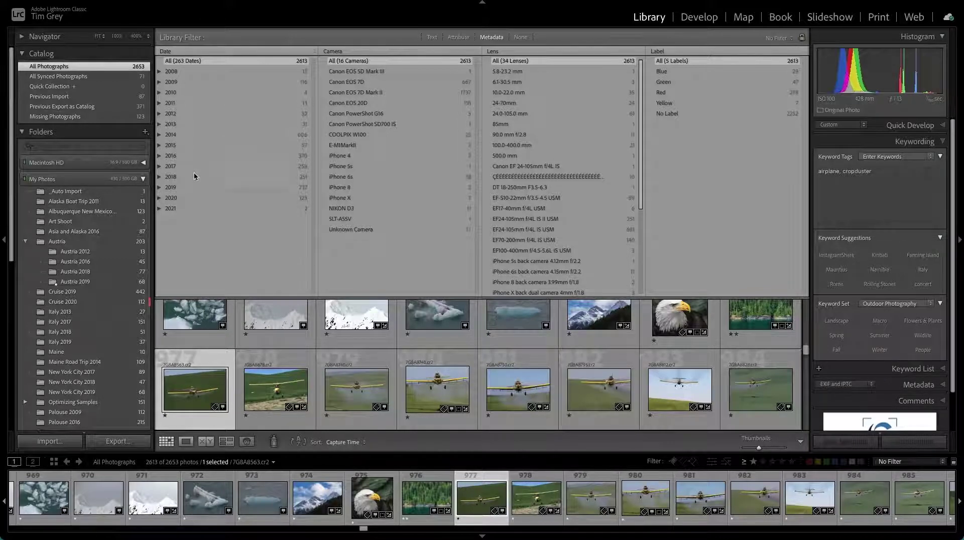
Step: Filter the photos by 2019 and by 2020 individually, and combine the years 2019, 2020 and 2016
click(188, 191)
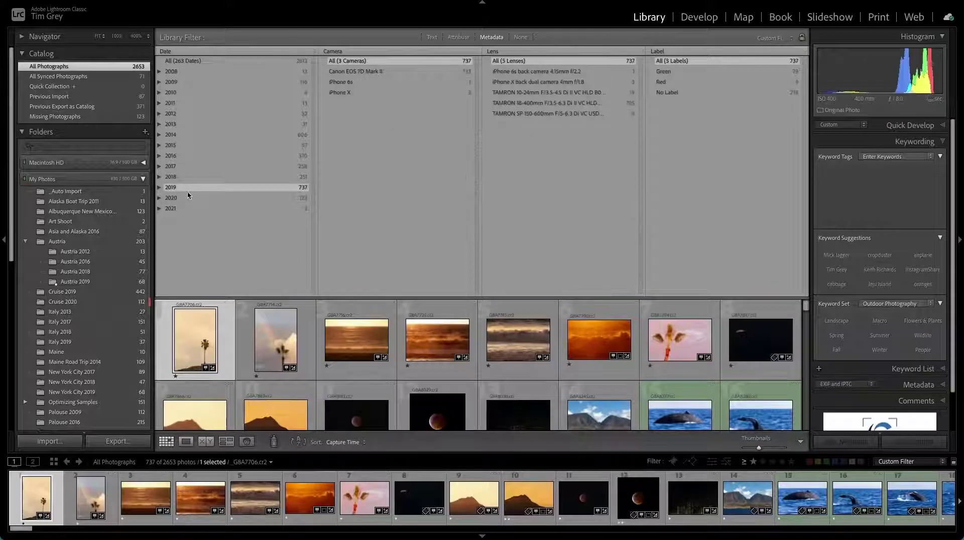
click(183, 198)
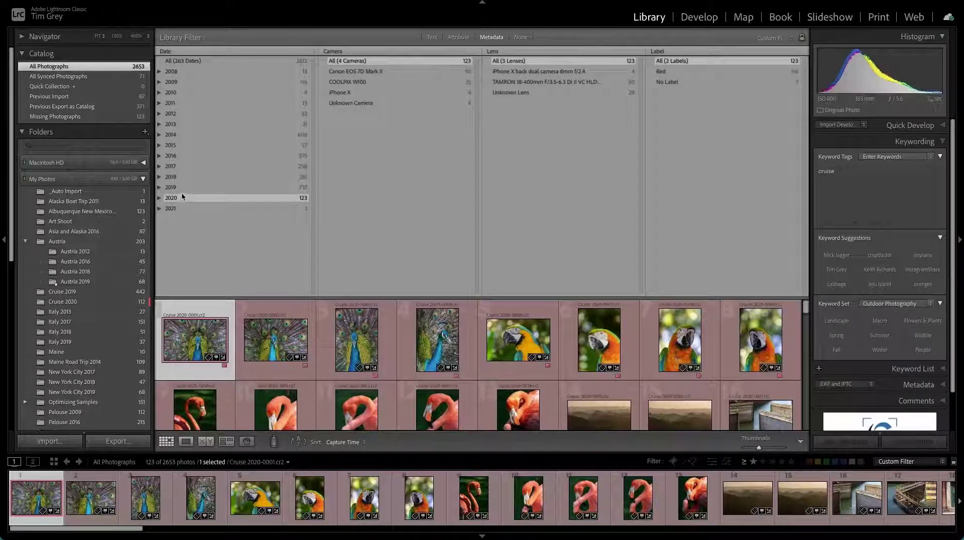
click(179, 187)
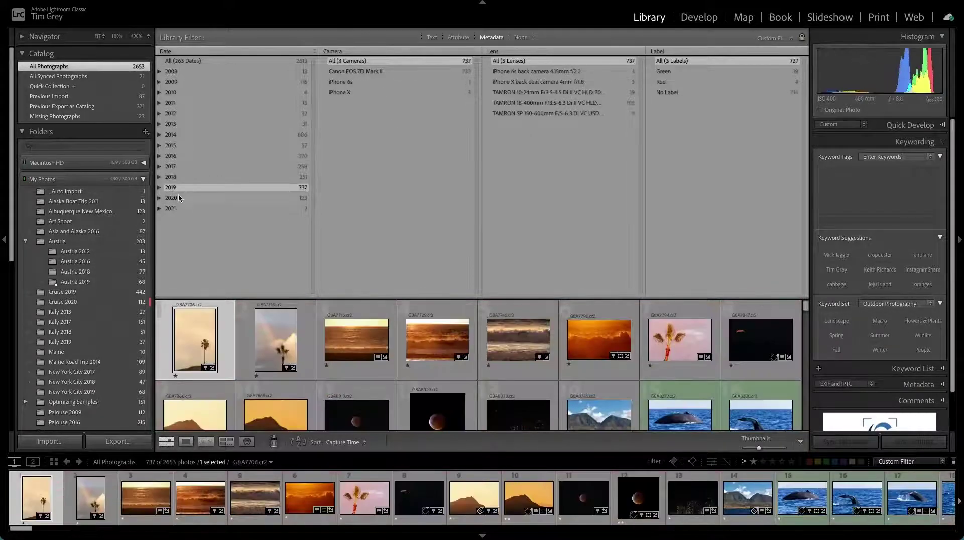
super+click(178, 198)
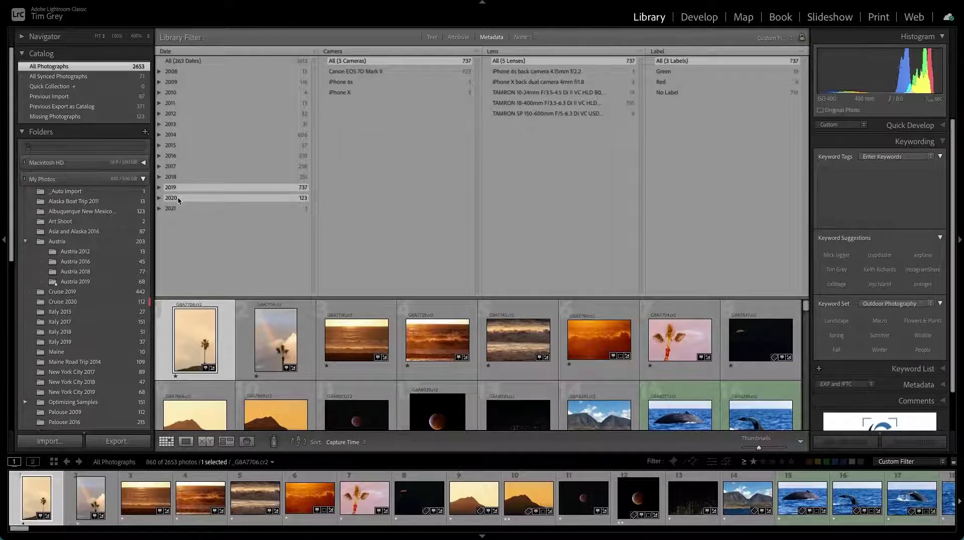
super+click(176, 156)
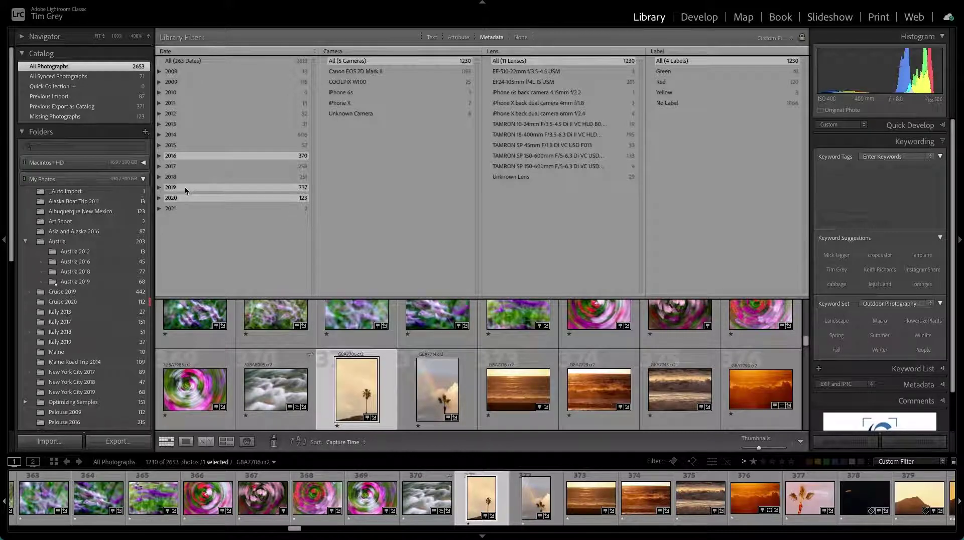
Step: Narrow the date filter to March 2019 and expand that month into its individual days
click(169, 188)
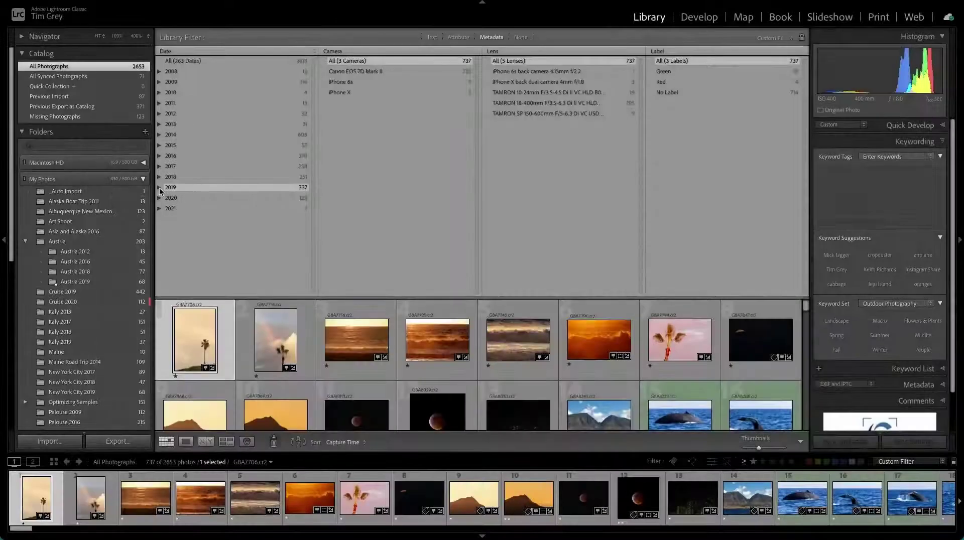
click(158, 187)
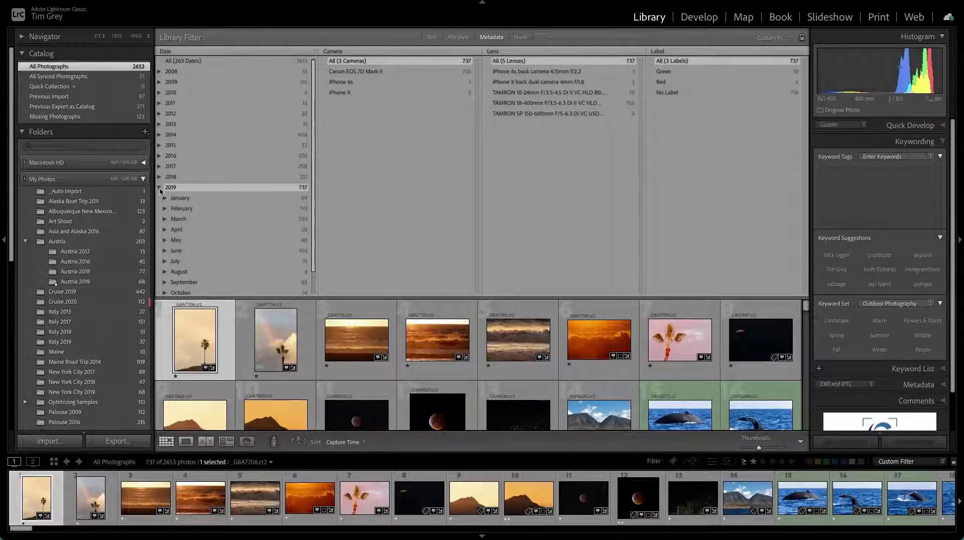
click(177, 219)
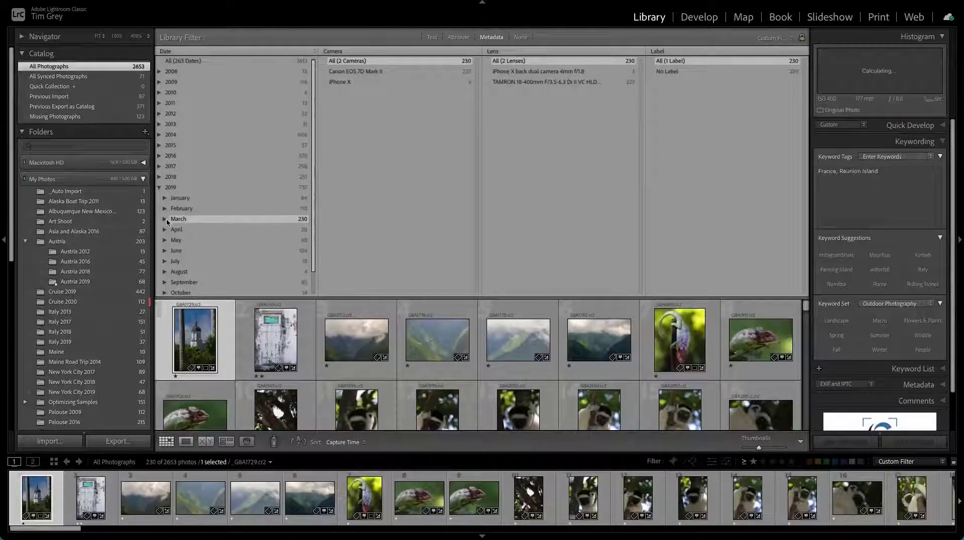
click(165, 221)
scroll(196, 251, down, 3)
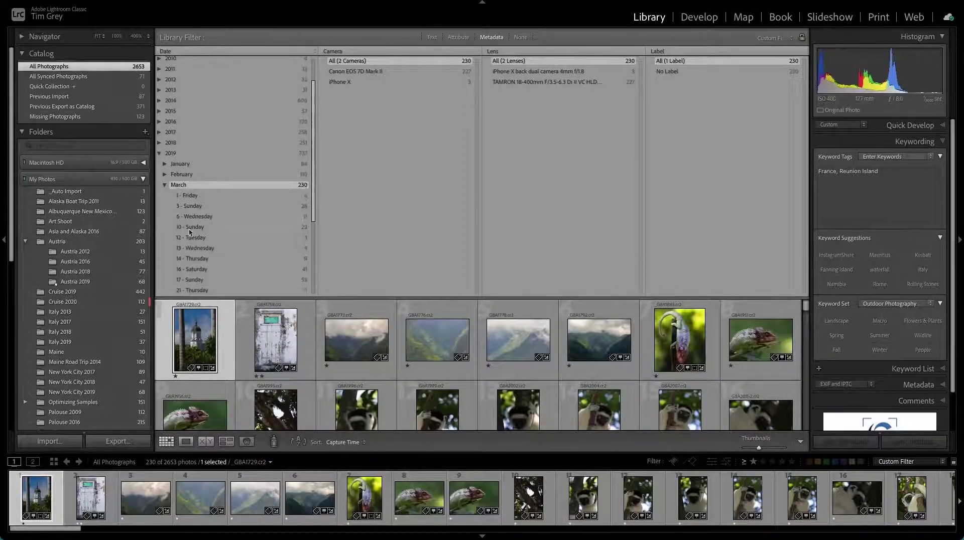
Step: View the photos captured on March 12, March 17 and March 16, 2019, one day at a time
click(195, 238)
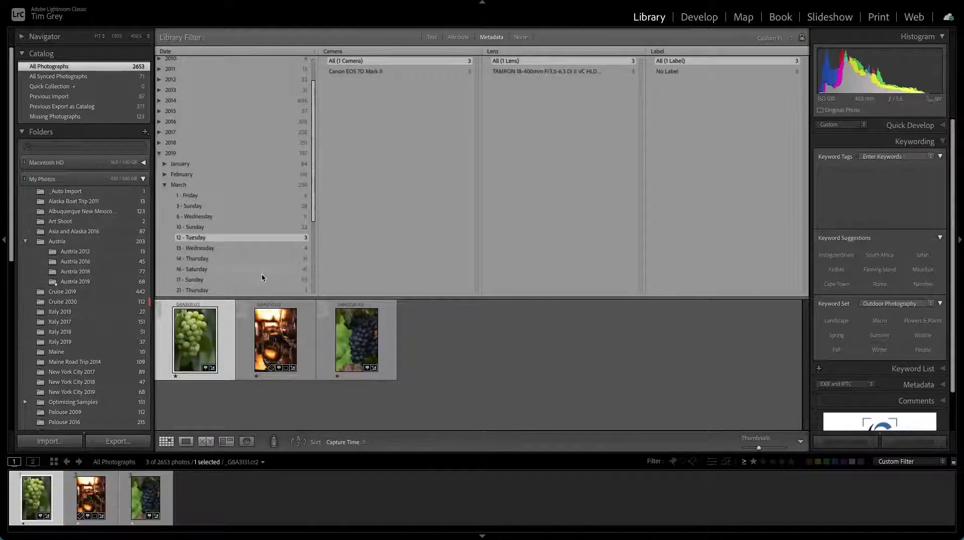
click(199, 280)
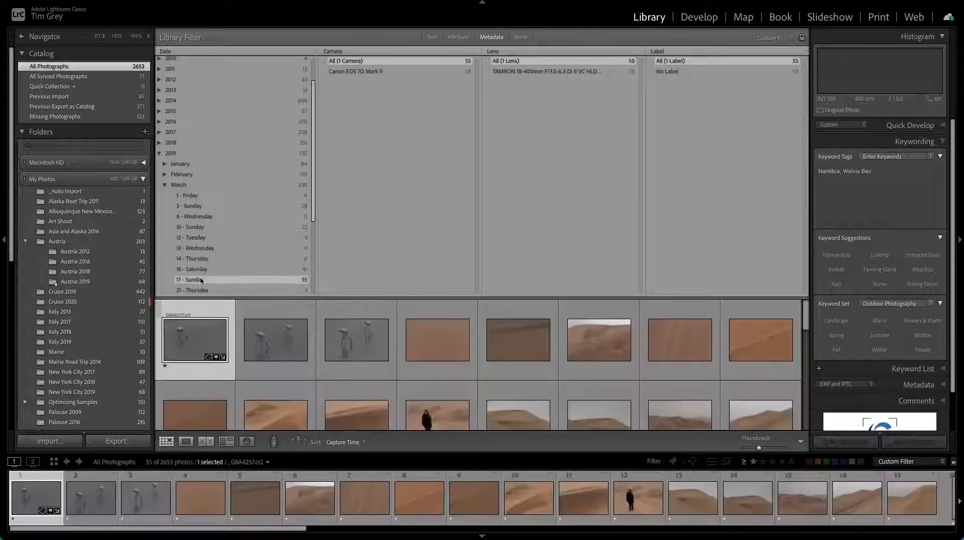
click(201, 270)
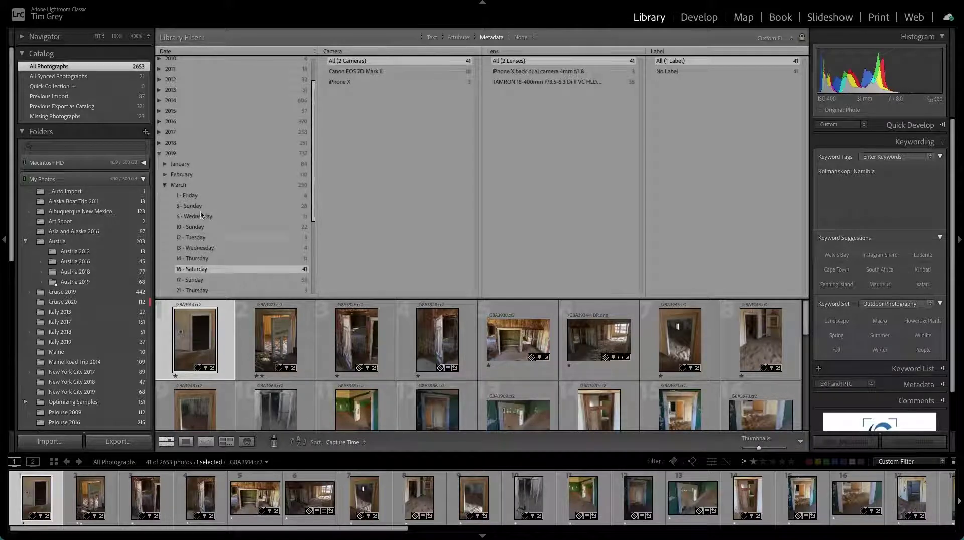
Step: Filter all of March 2019 to photos taken with the Canon EOS 7D Mark II and the TAMRON 18-400mm lens
click(178, 186)
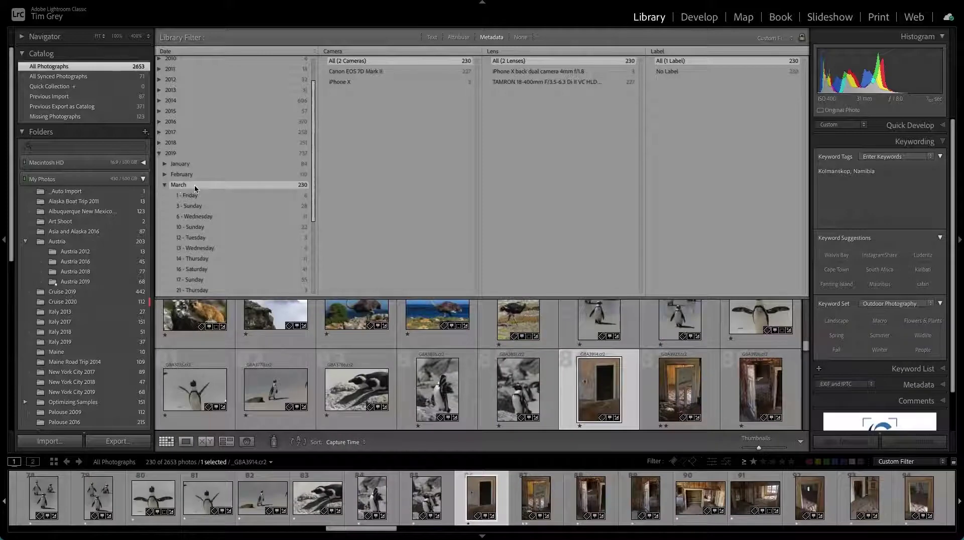
click(352, 73)
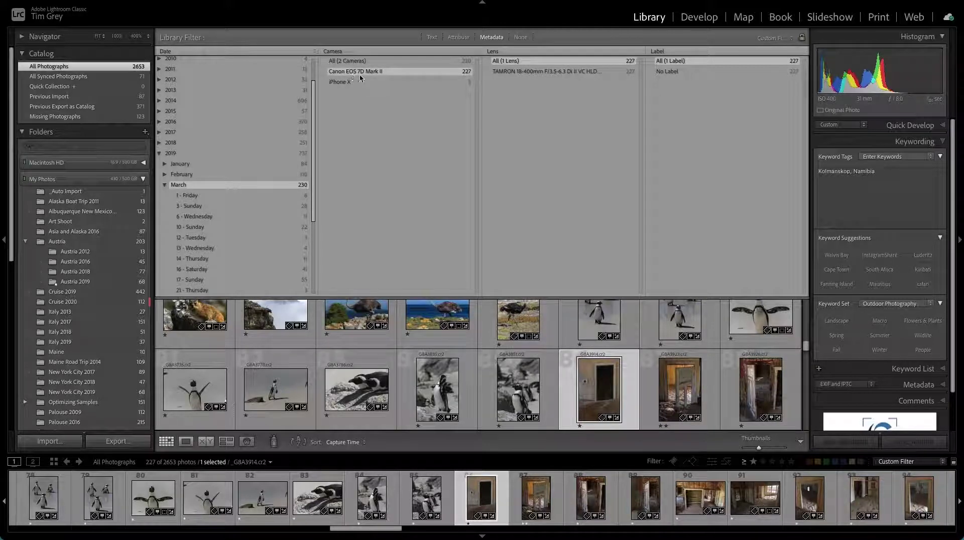
click(529, 71)
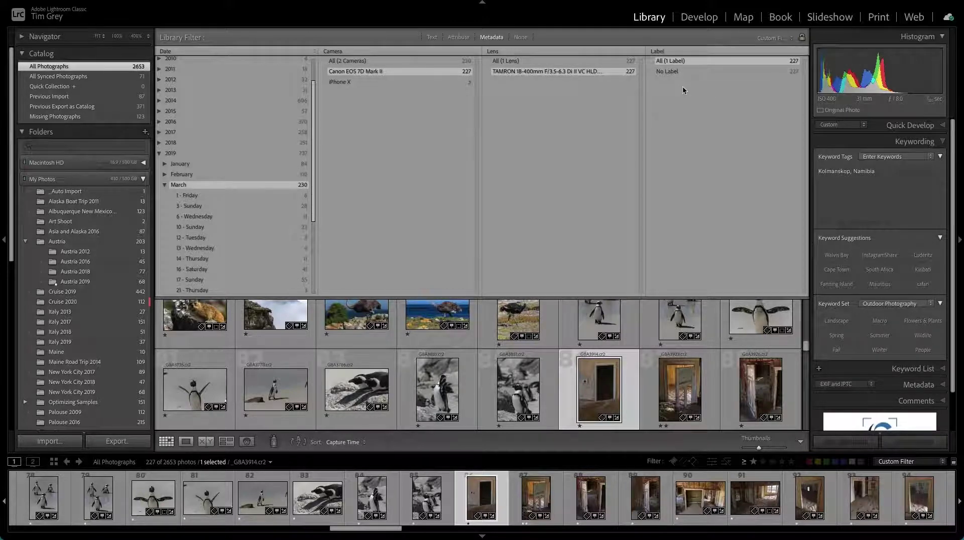
Step: Replace the Label column with Focal Length and filter the photos to focal lengths from 18 mm through 30 mm
click(663, 52)
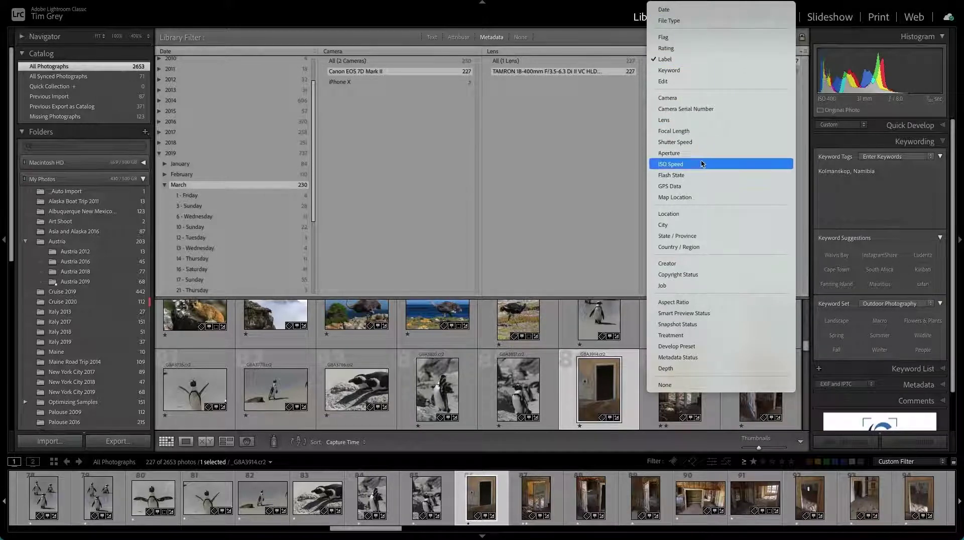
click(692, 132)
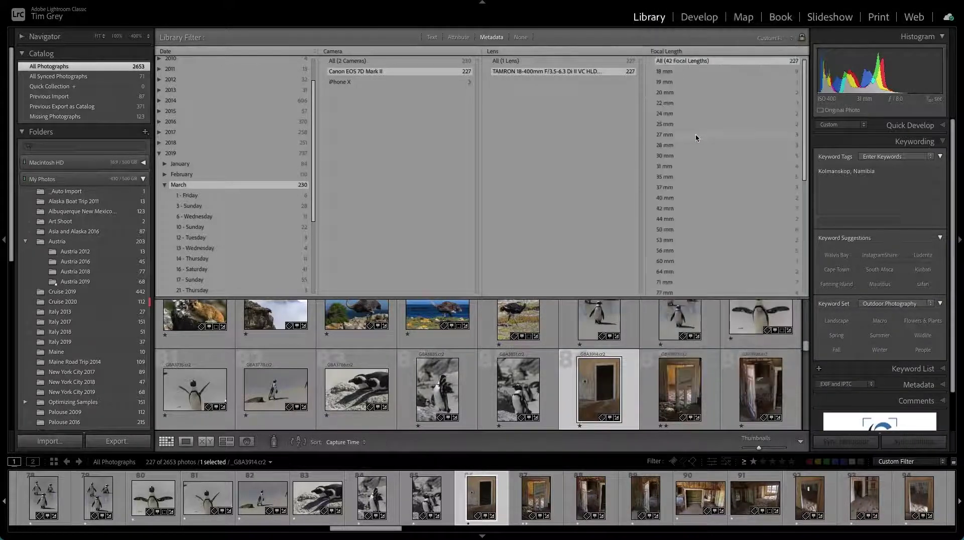
click(677, 156)
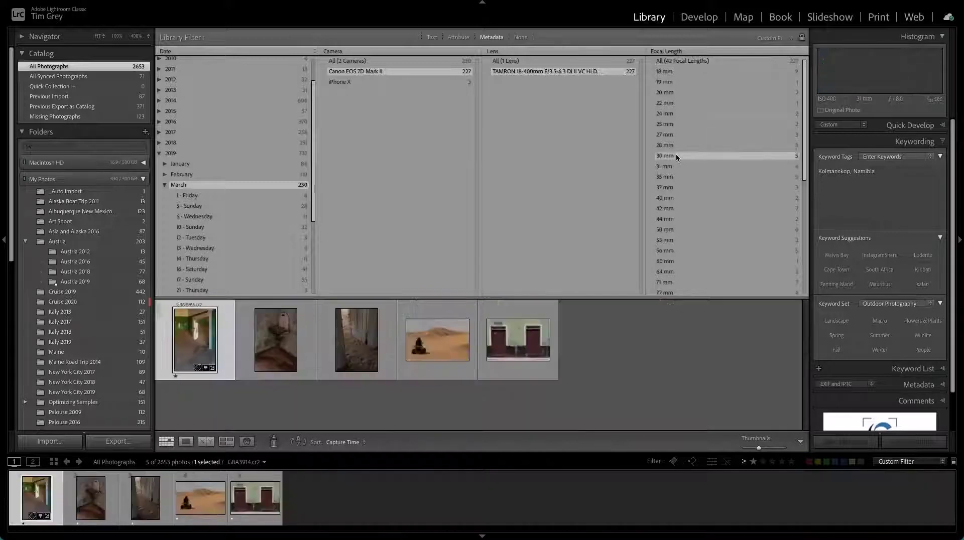
shift+click(670, 71)
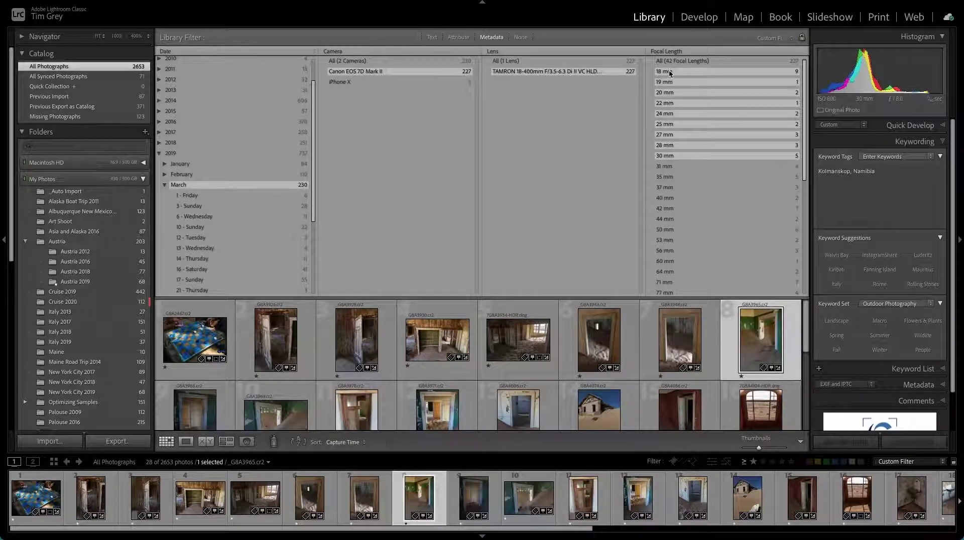
Step: Show the attribute filter options and add an extra column after Focal Length in the metadata filter
click(460, 38)
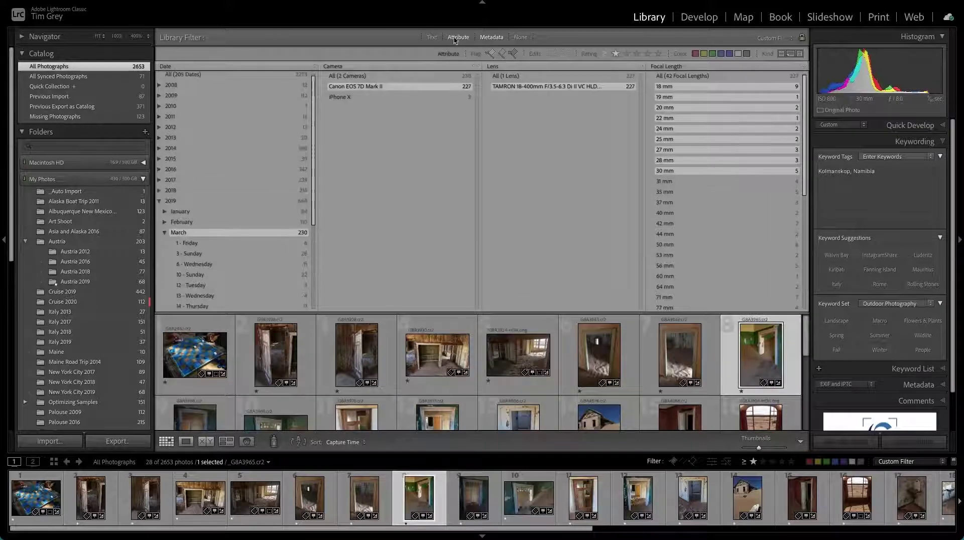
click(616, 54)
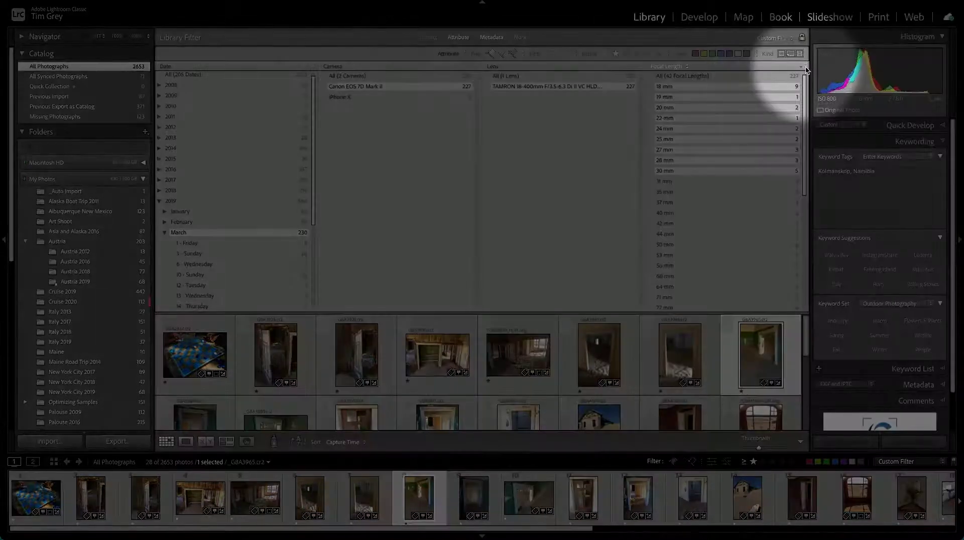
click(805, 70)
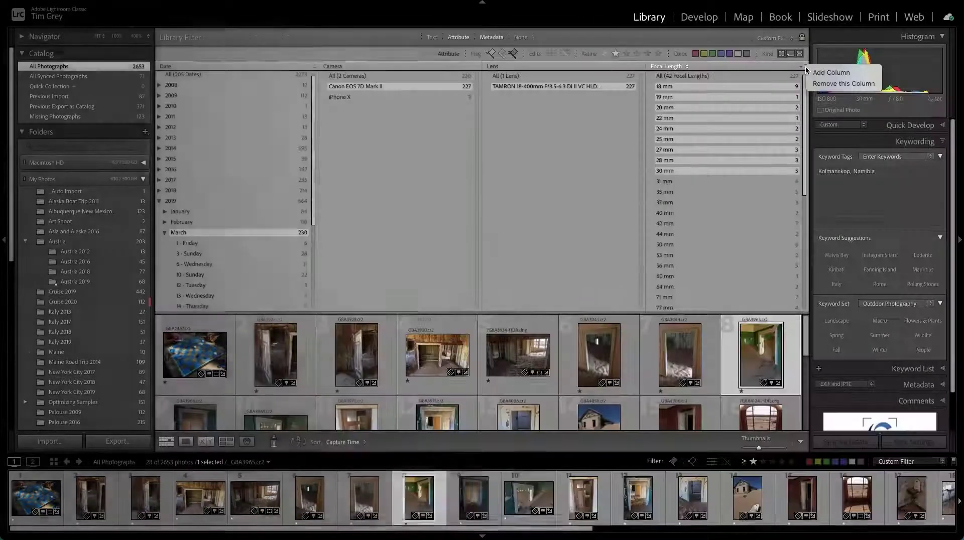
click(810, 72)
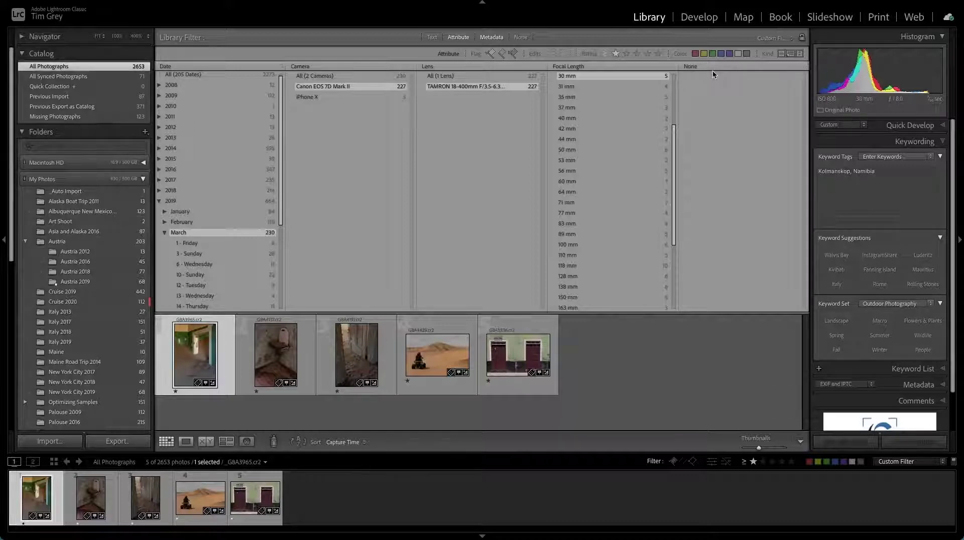
Step: Extend the focal length selection from 30 mm down to 18 mm again
scroll(640, 125, up, 4)
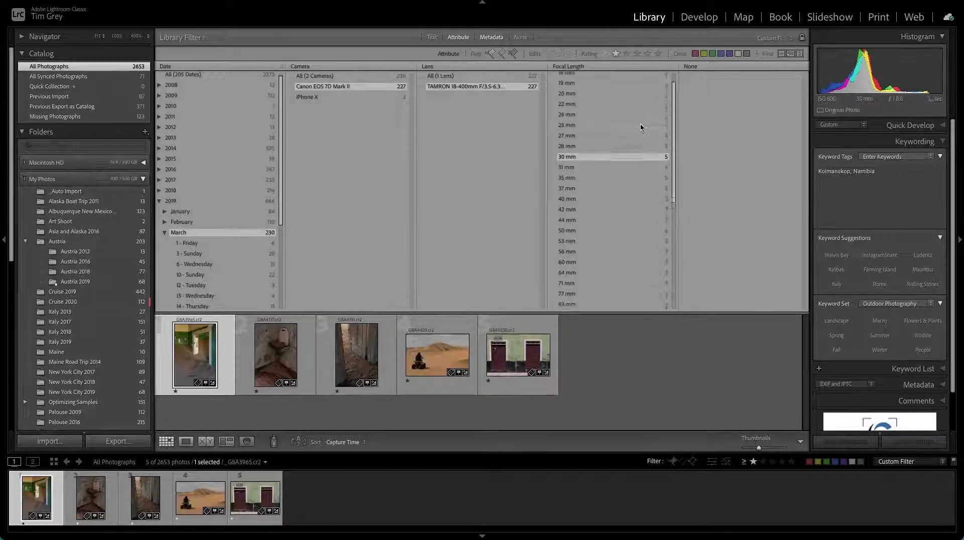
scroll(640, 127, up, 2)
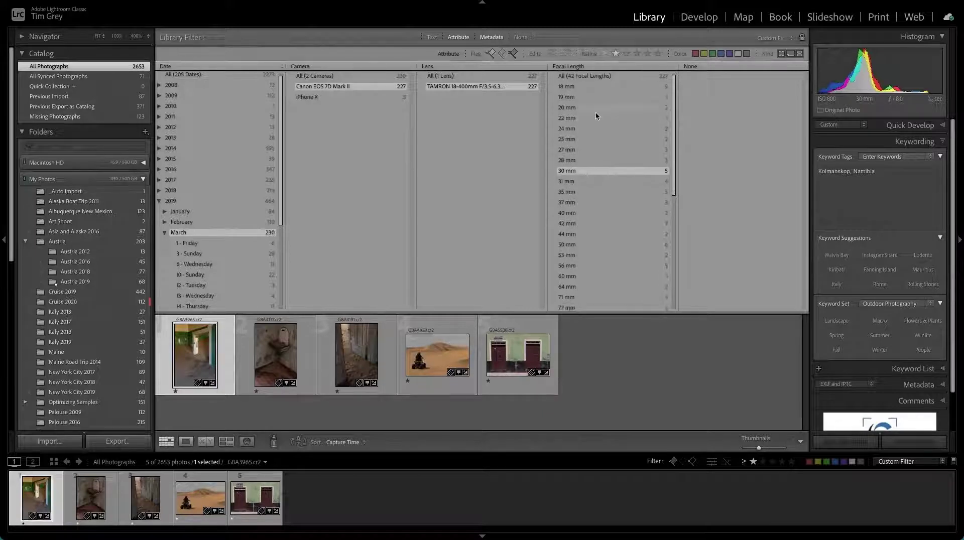
shift+click(578, 87)
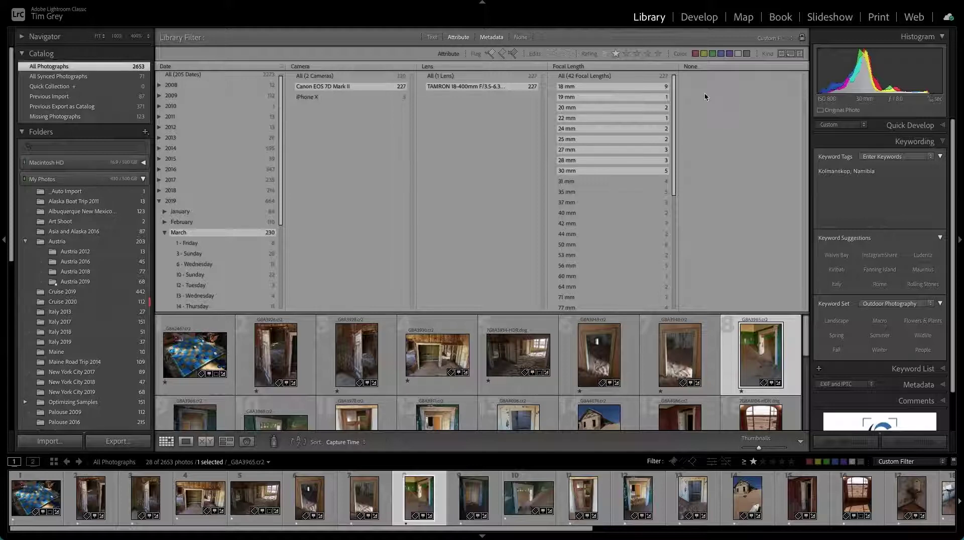
Step: Set the empty column to File Type, filter to Digital Negative / Lossless, and view the first matching photo enlarged before returning to the grid
click(691, 66)
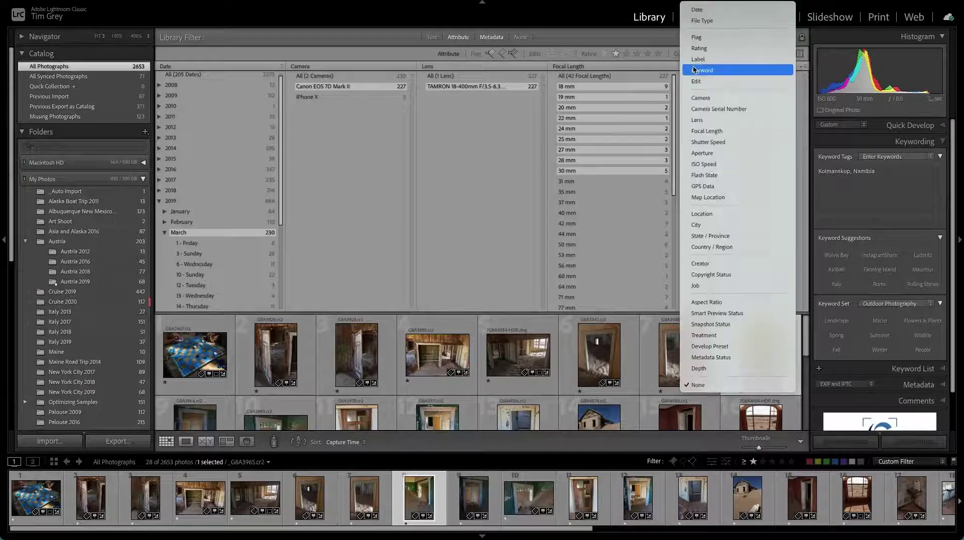
click(702, 21)
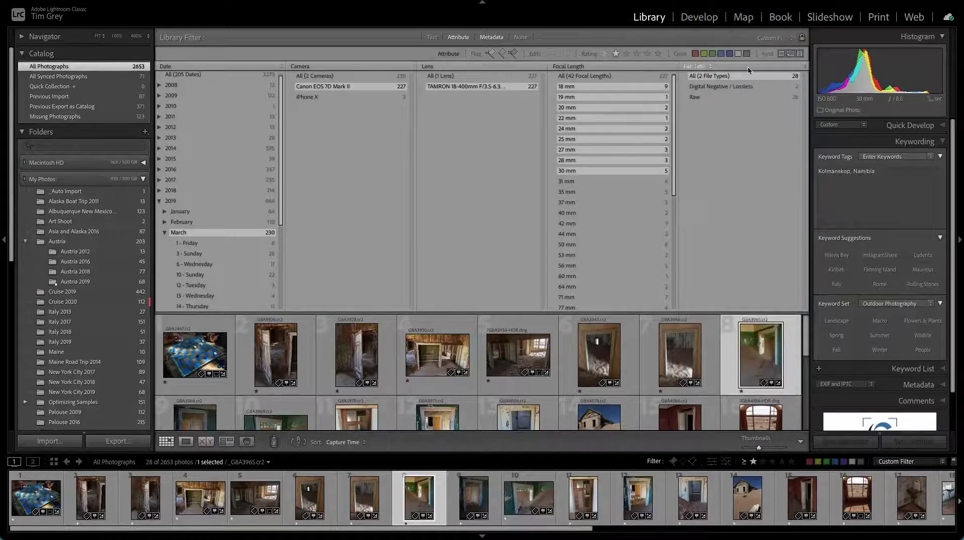
click(715, 87)
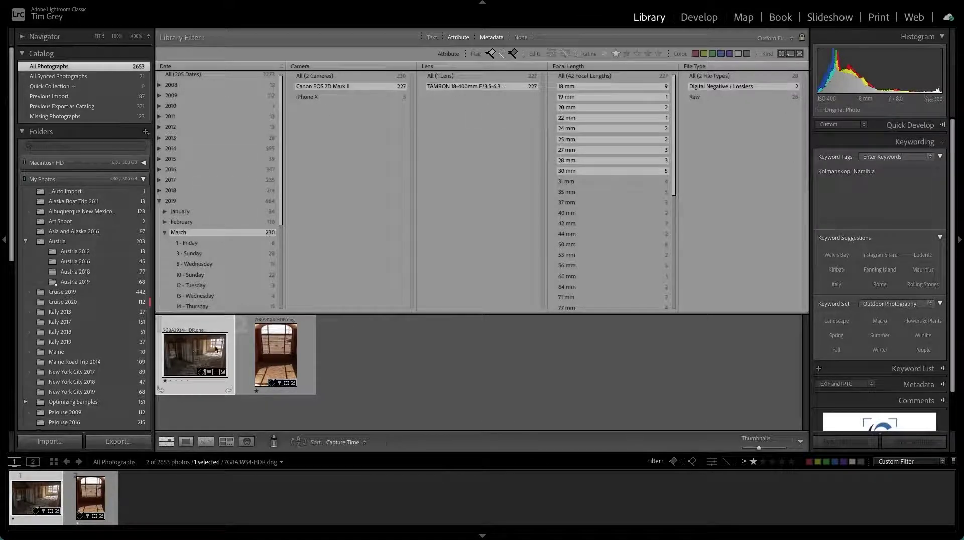
double_click(191, 353)
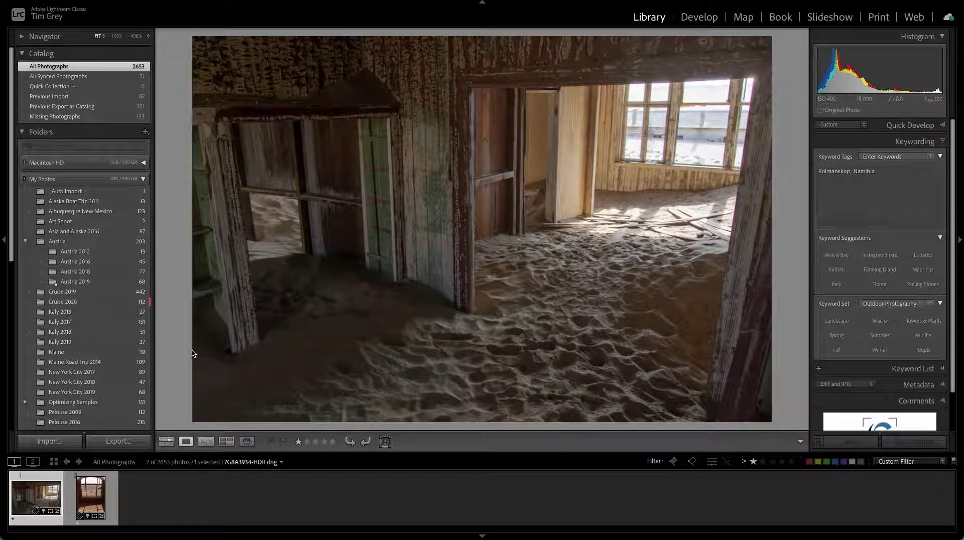
key(g)
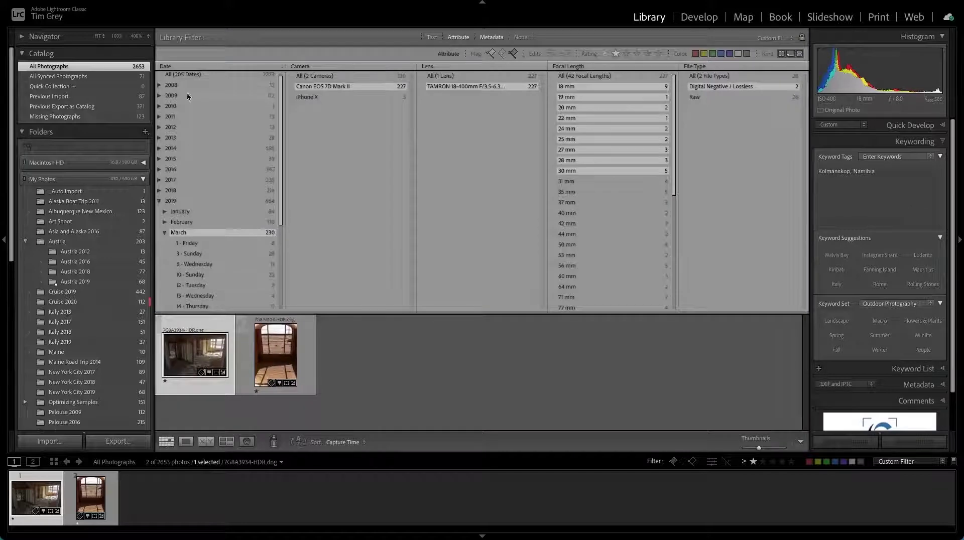
Step: Reset the date filter to all dates and filter the photos to focal lengths from 10 mm through 30 mm
click(183, 76)
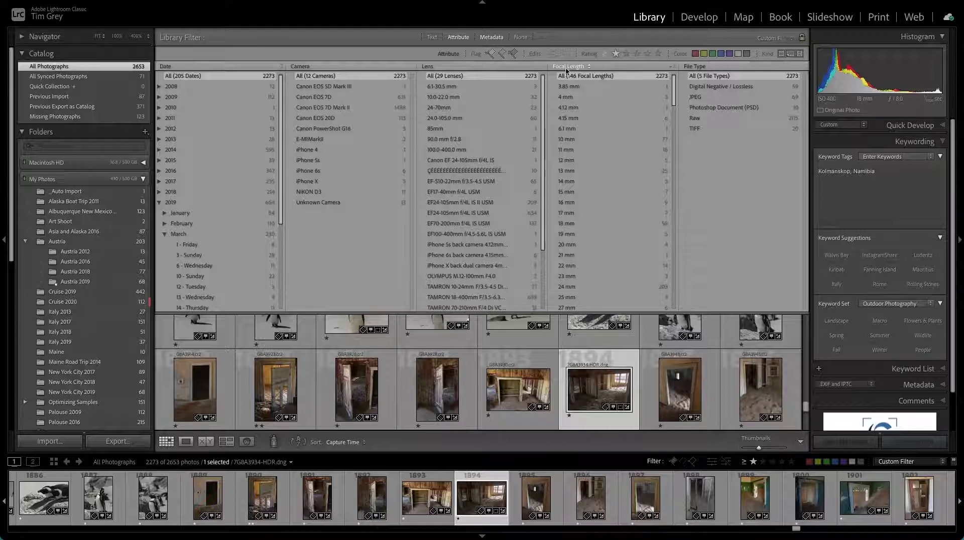
scroll(607, 140, down, 3)
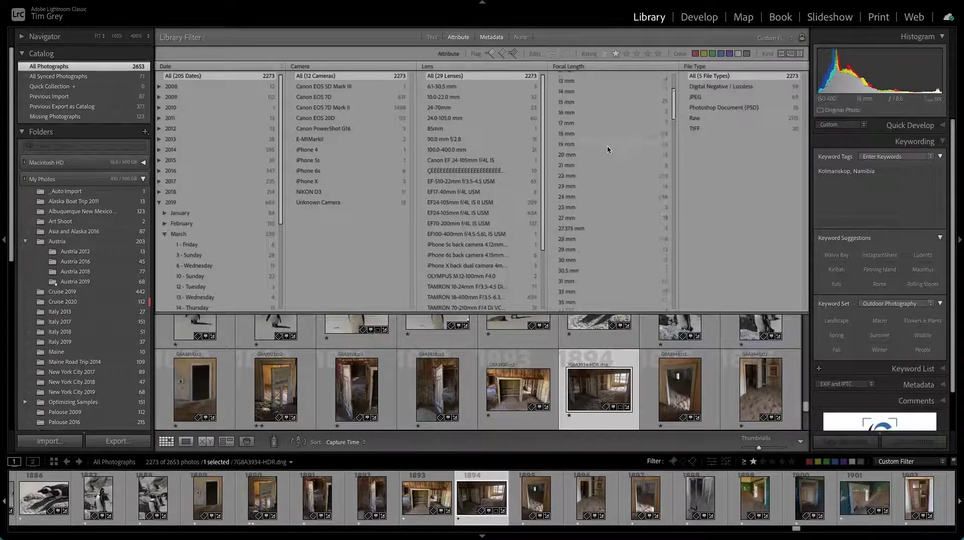
click(575, 248)
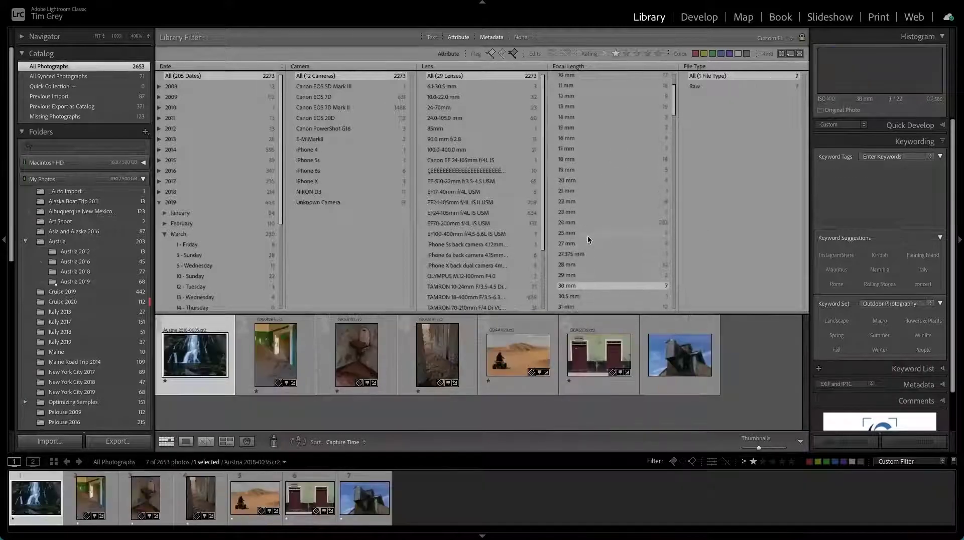
drag(587, 237, 572, 99)
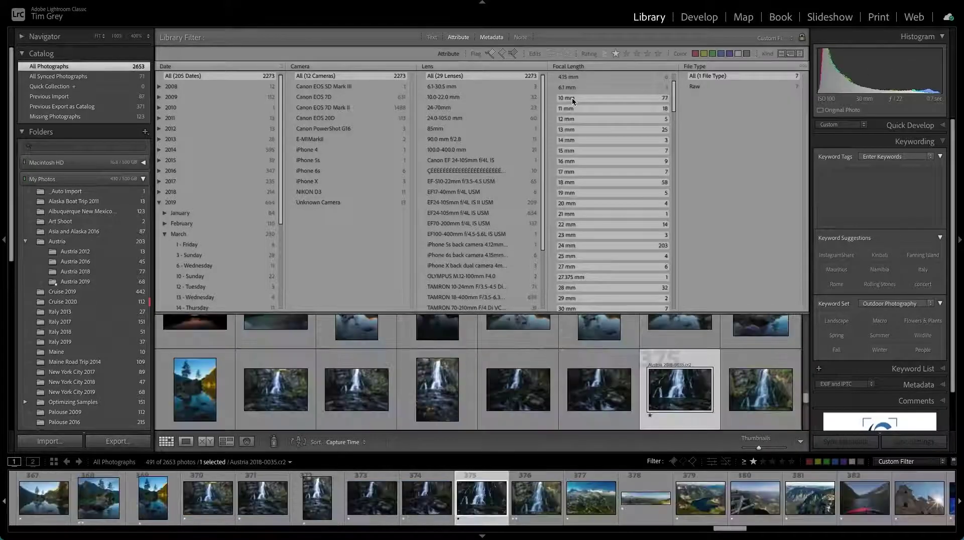
Step: Replace the File Type column with Aperture and filter to apertures from f/16 through f/22
click(692, 66)
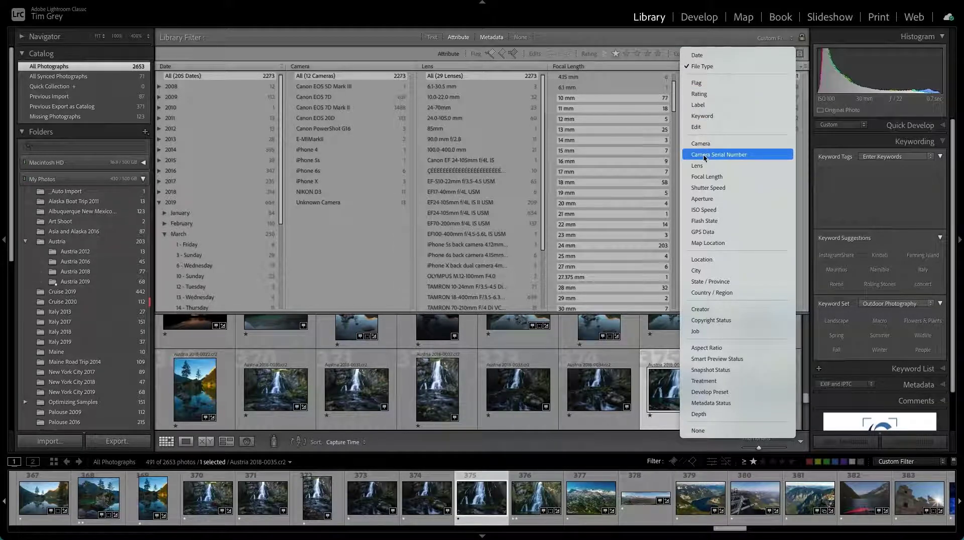
click(715, 200)
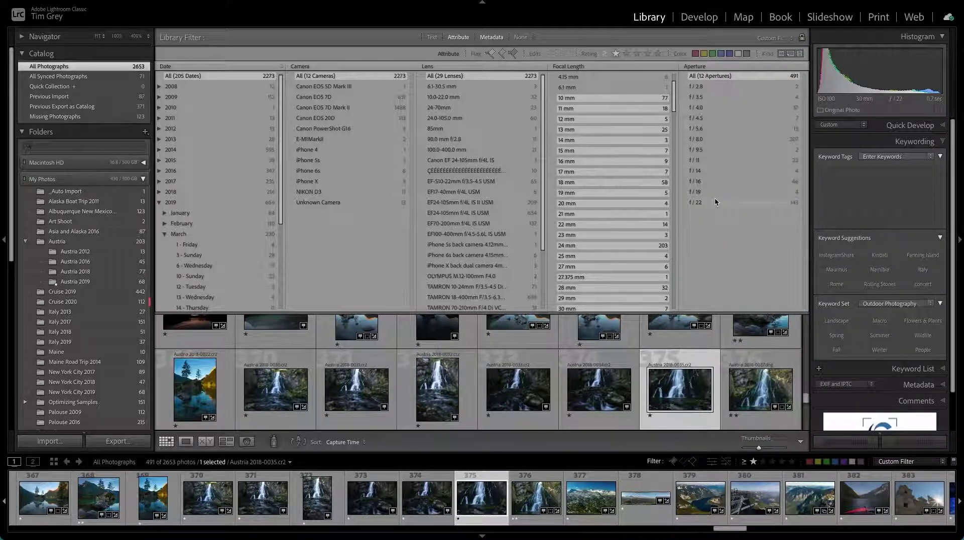
click(704, 181)
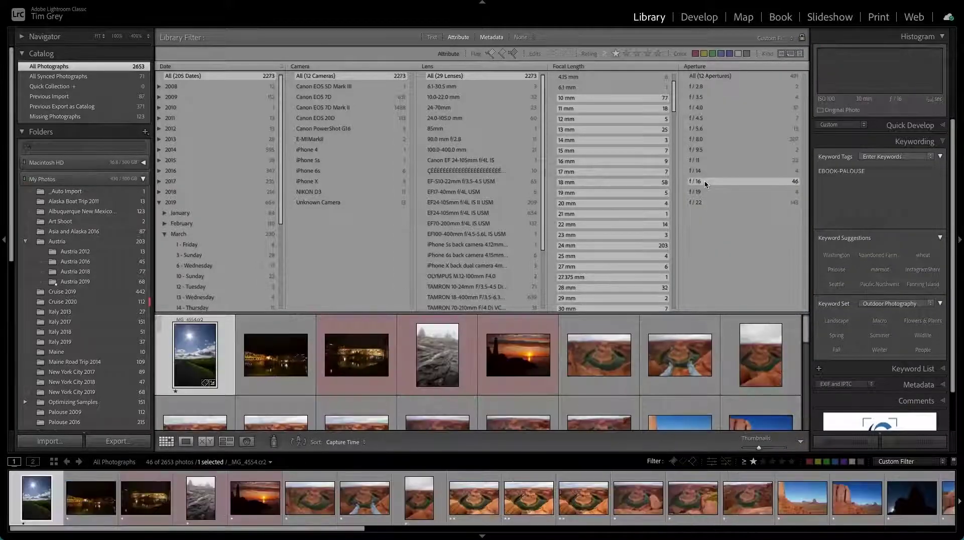
shift+click(704, 202)
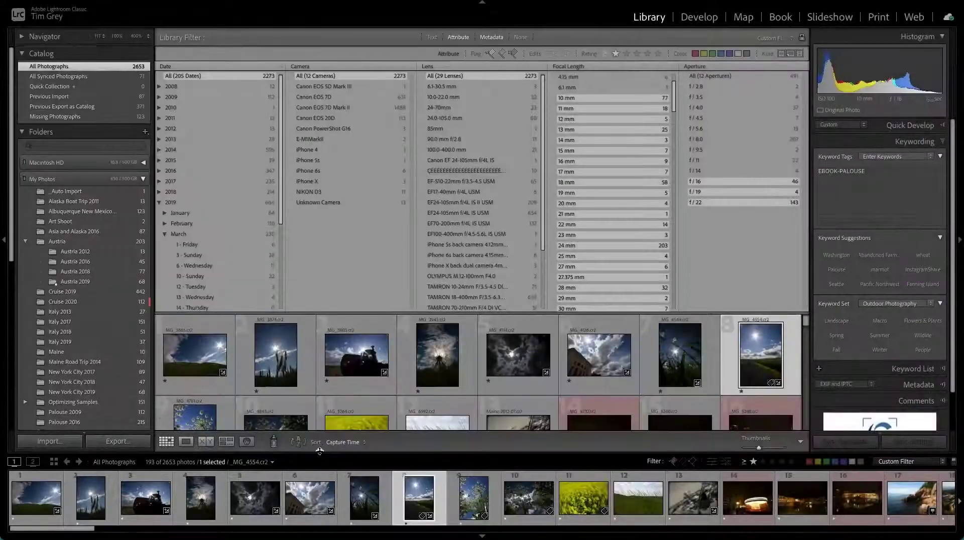
Step: Hide the filter bar to browse the photos matching the focal length and aperture filters, and show the bar again
scroll(612, 387, down, 5)
scroll(614, 391, down, 3)
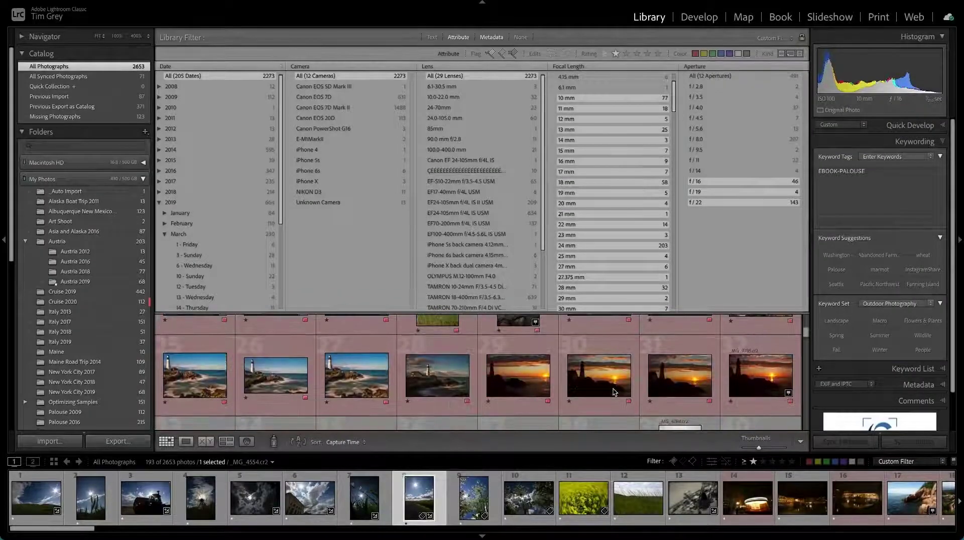
key(backslash)
scroll(615, 392, down, 10)
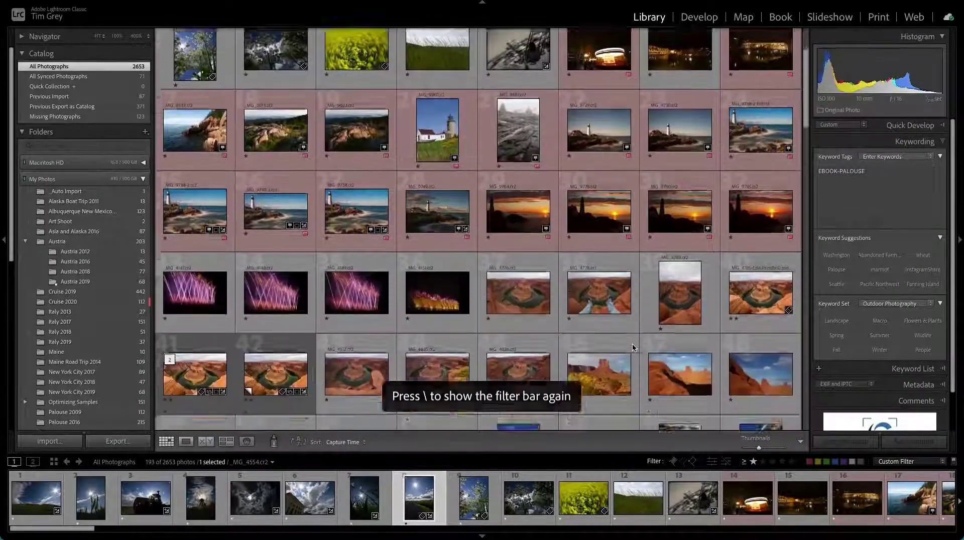
scroll(632, 349, down, 12)
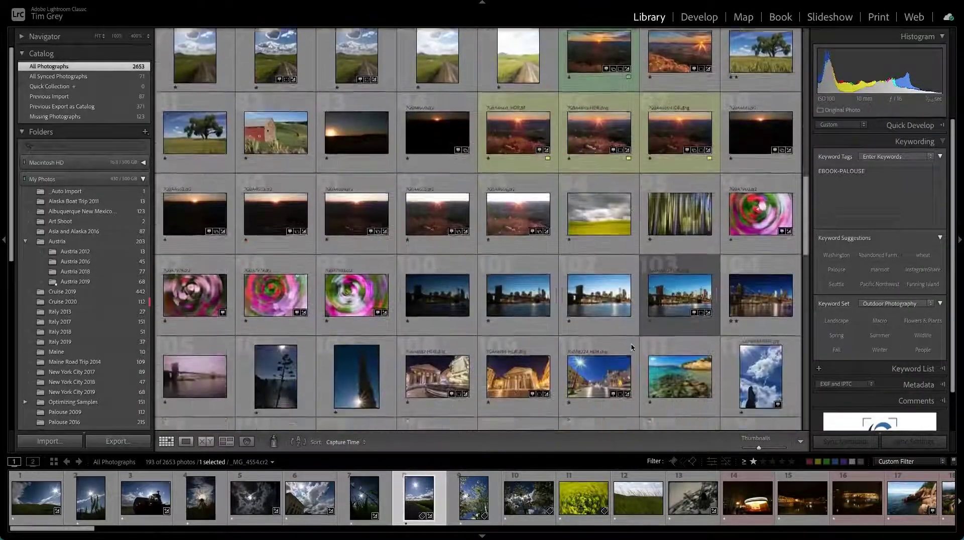
scroll(630, 349, down, 12)
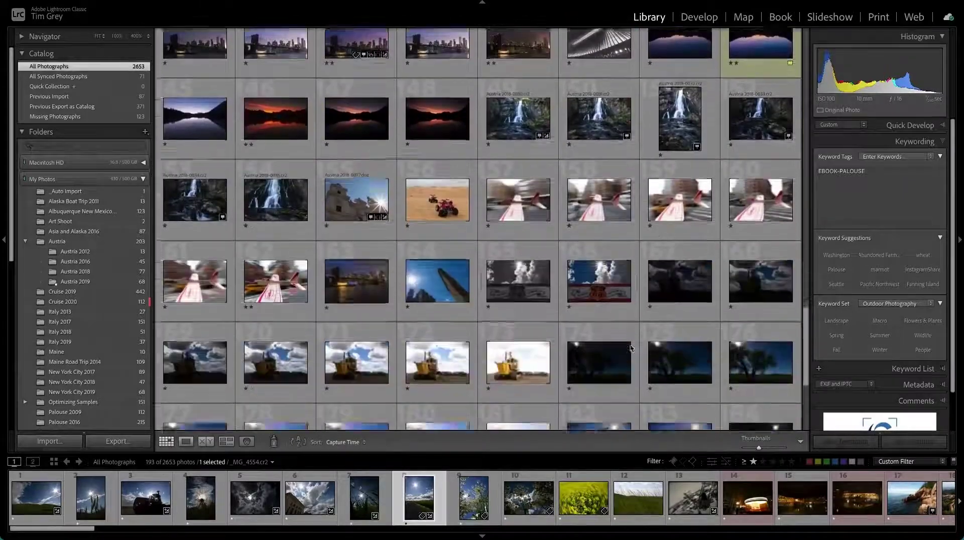
scroll(631, 348, up, 6)
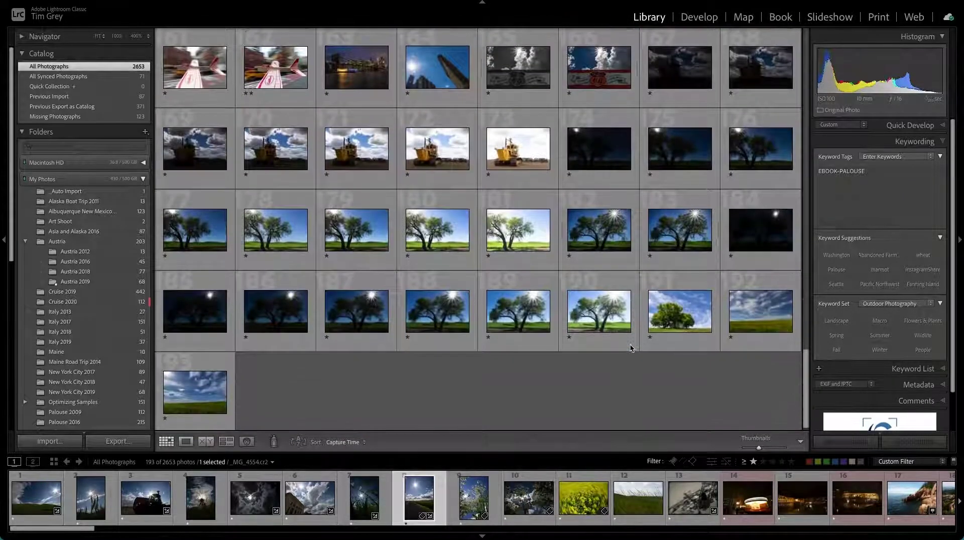
scroll(631, 348, up, 3)
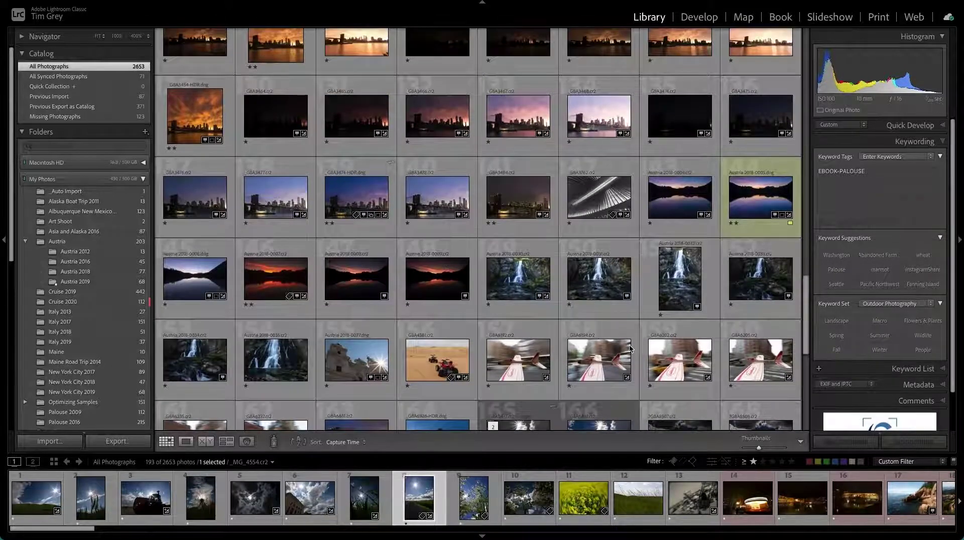
key(backslash)
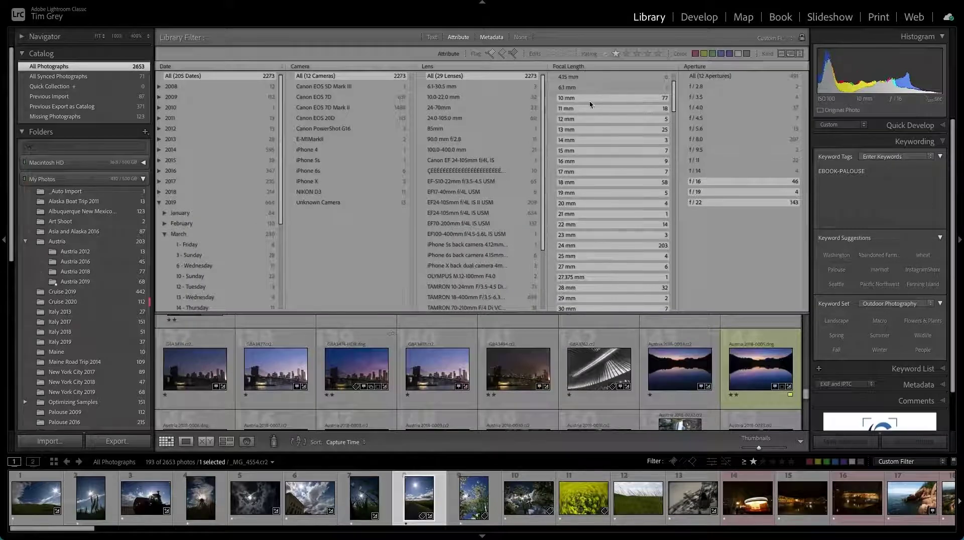
Step: Add another column after Aperture in the metadata filter and leave its criterion set to None
click(803, 65)
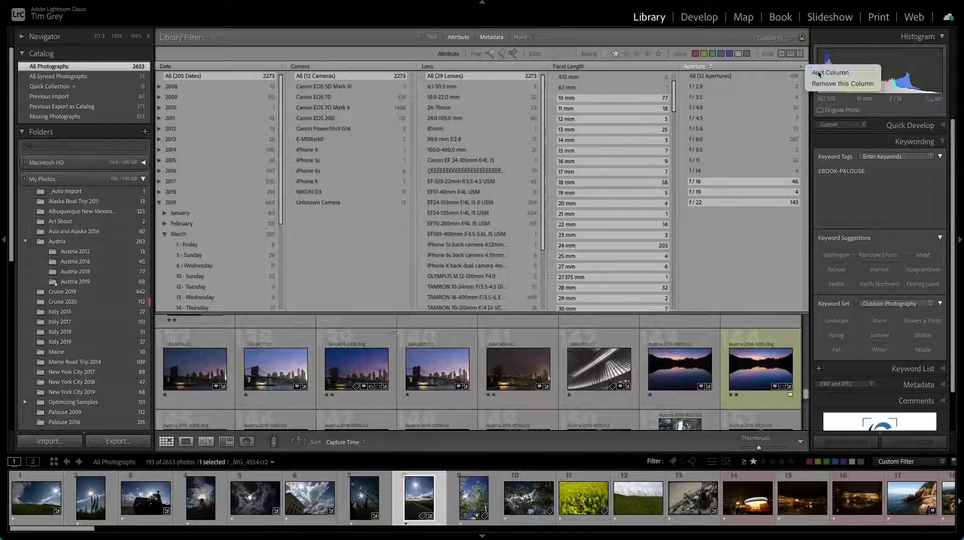
click(823, 73)
click(718, 67)
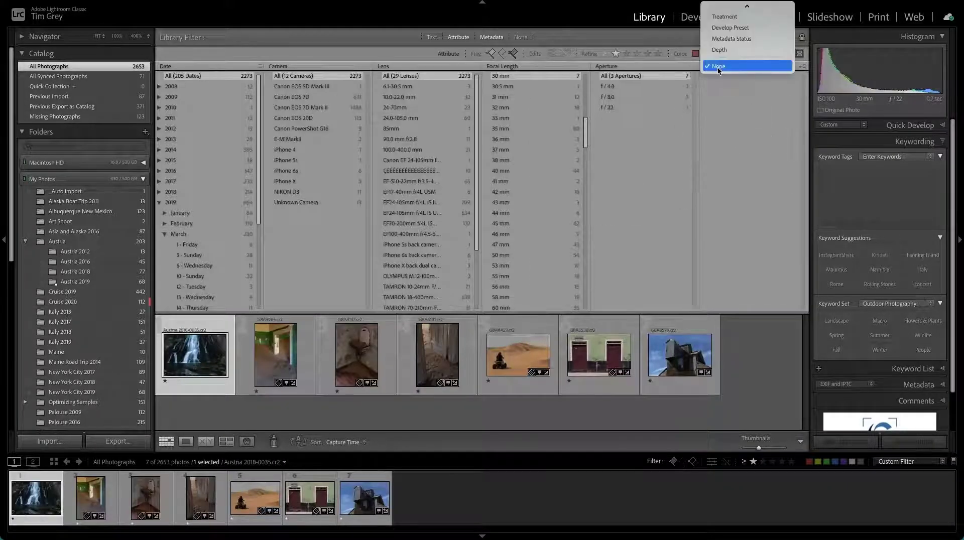
click(739, 134)
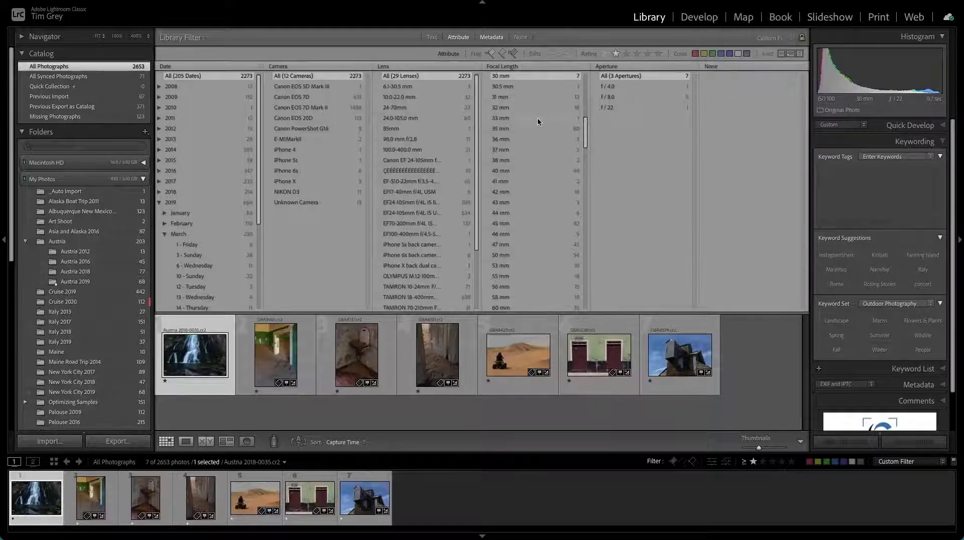
scroll(537, 125, up, 5)
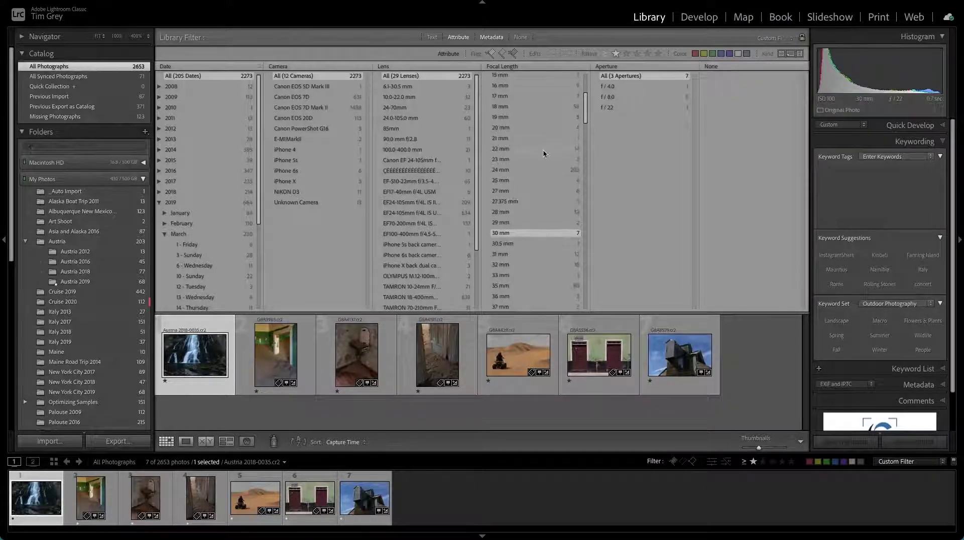
Step: Filter the photos to focal lengths from 10 mm through 30 mm and apertures from f/16 through f/22
scroll(520, 106, up, 4)
shift+click(509, 101)
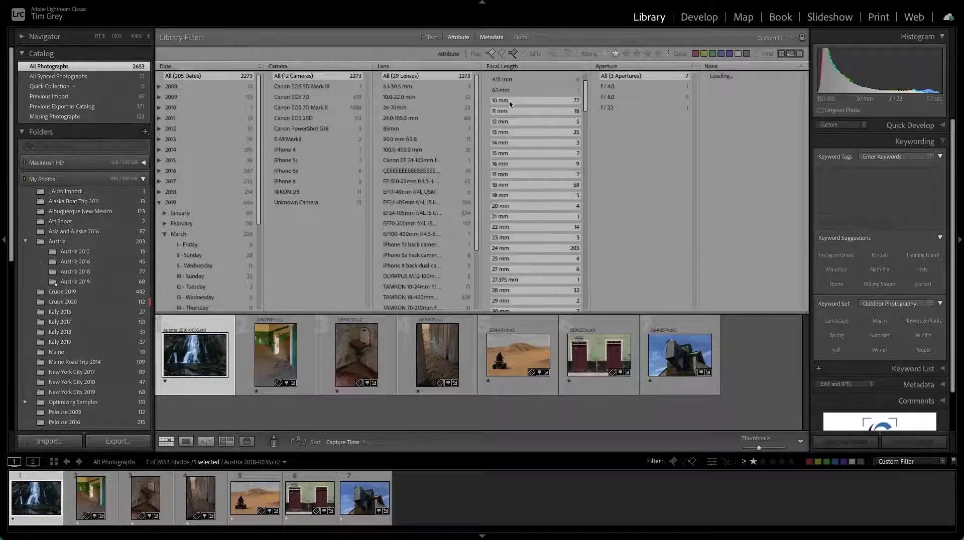
click(617, 203)
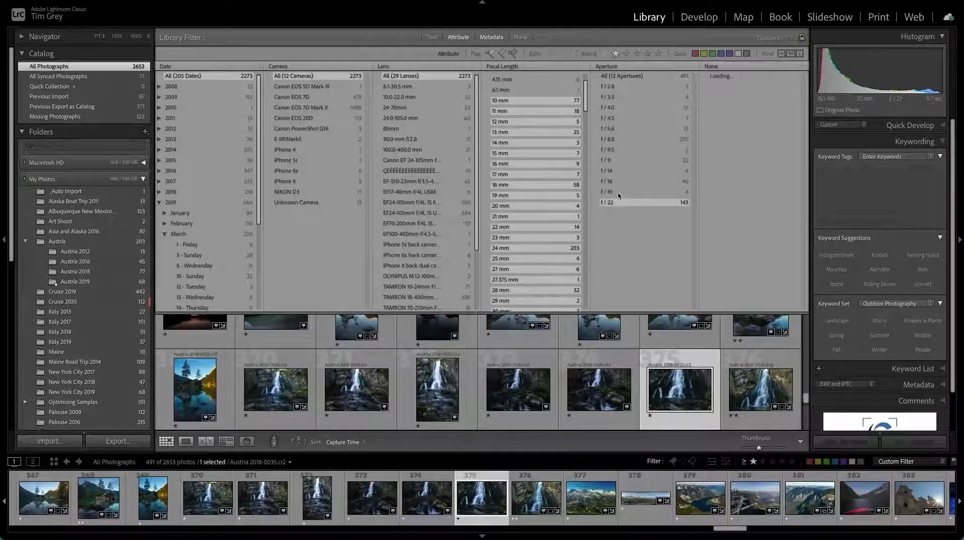
shift+click(616, 181)
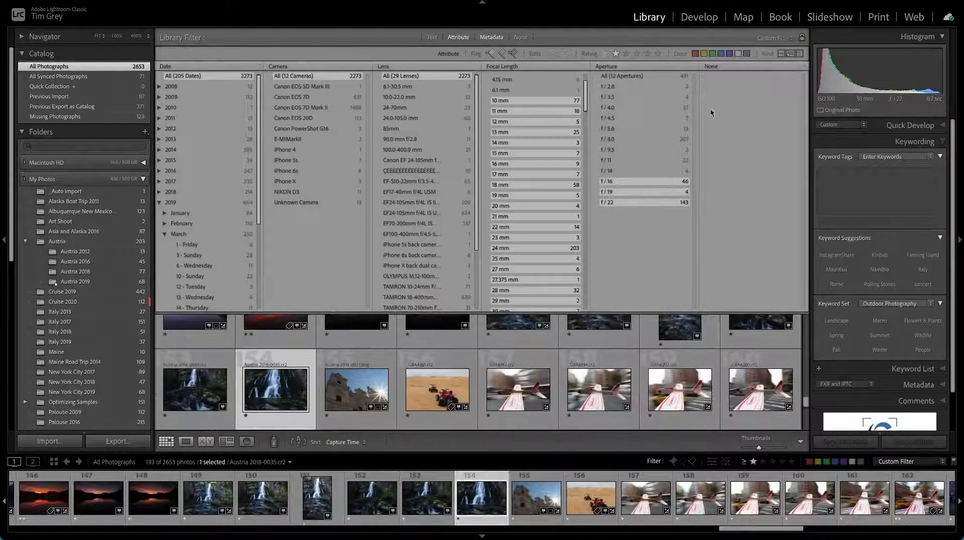
Step: Set the empty metadata column to Shutter Speed and filter to exposures from 1.0 sec through 30.0 sec
click(712, 67)
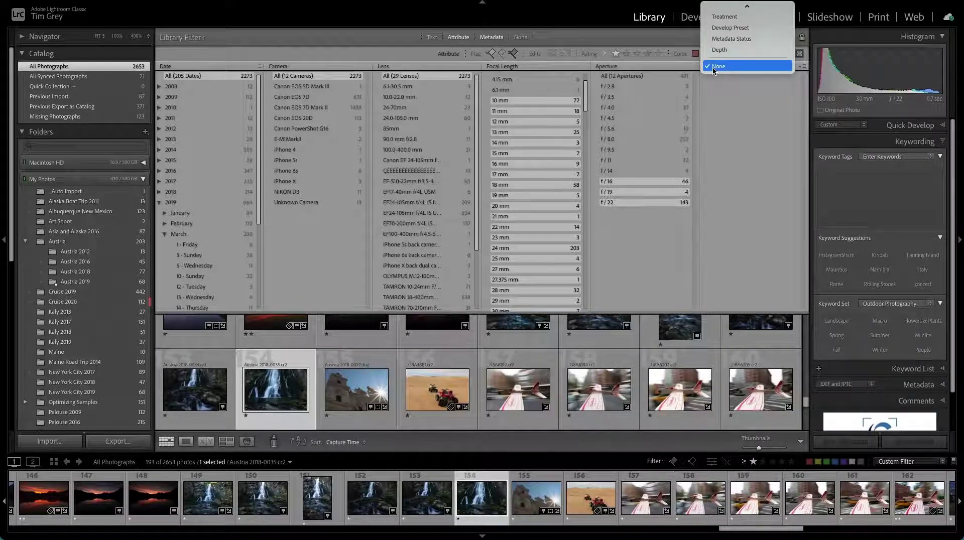
scroll(739, 65, up, 3)
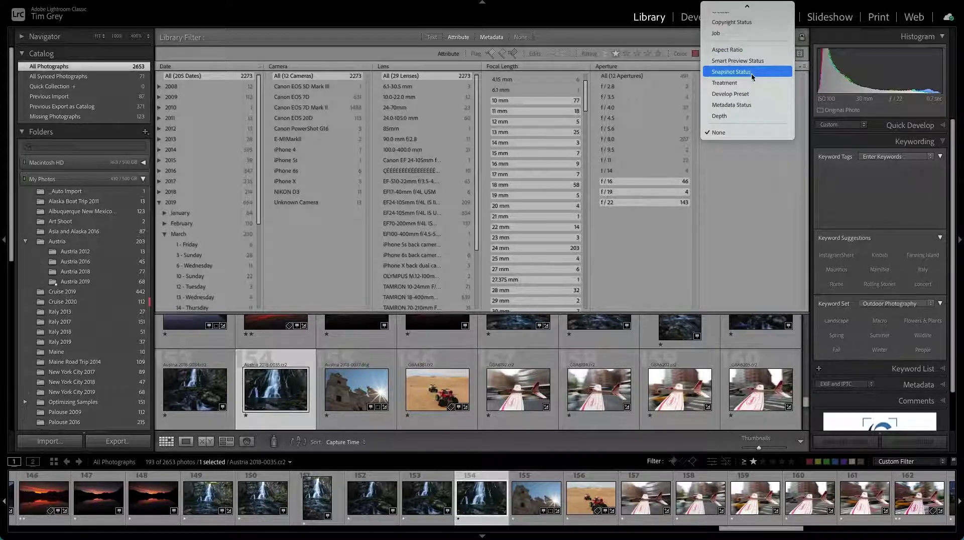
scroll(751, 75, up, 5)
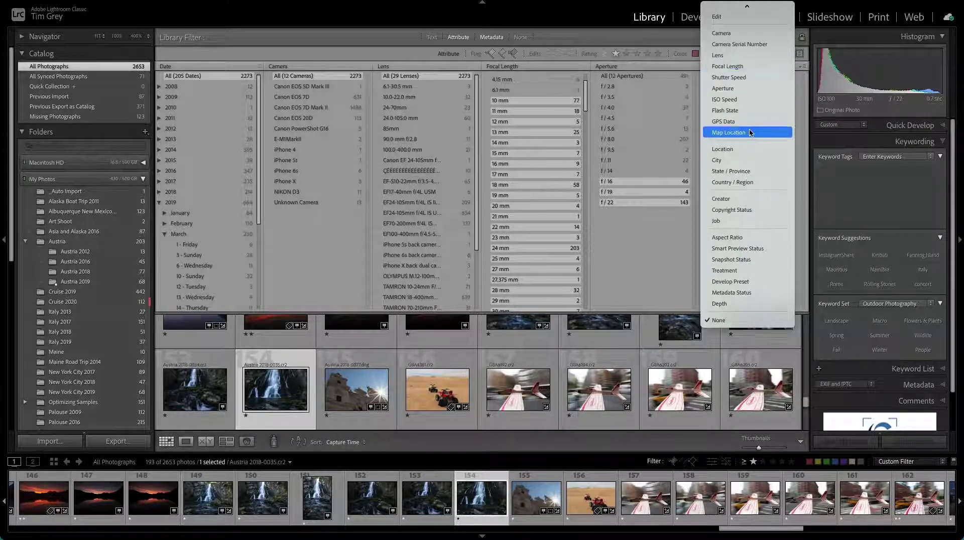
click(729, 88)
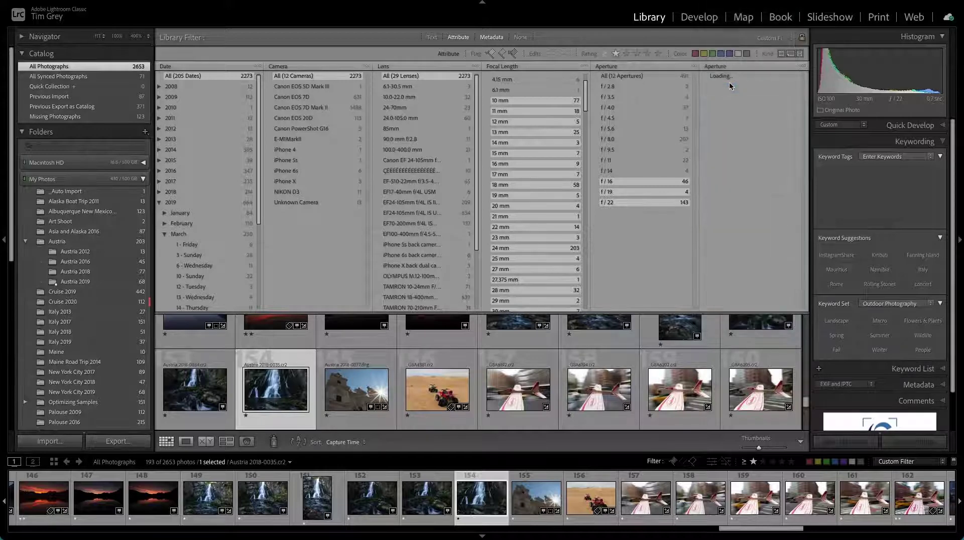
click(723, 65)
click(730, 63)
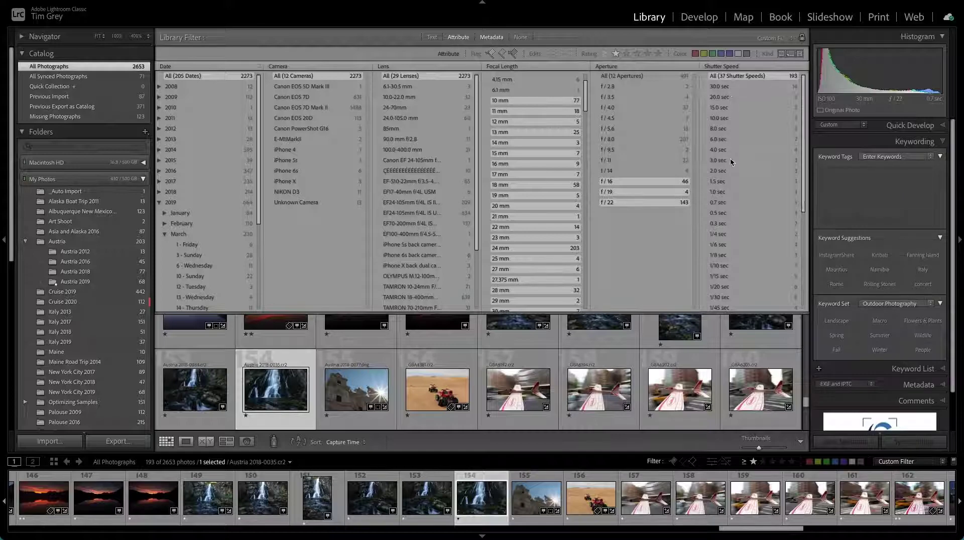
click(718, 192)
shift+click(718, 87)
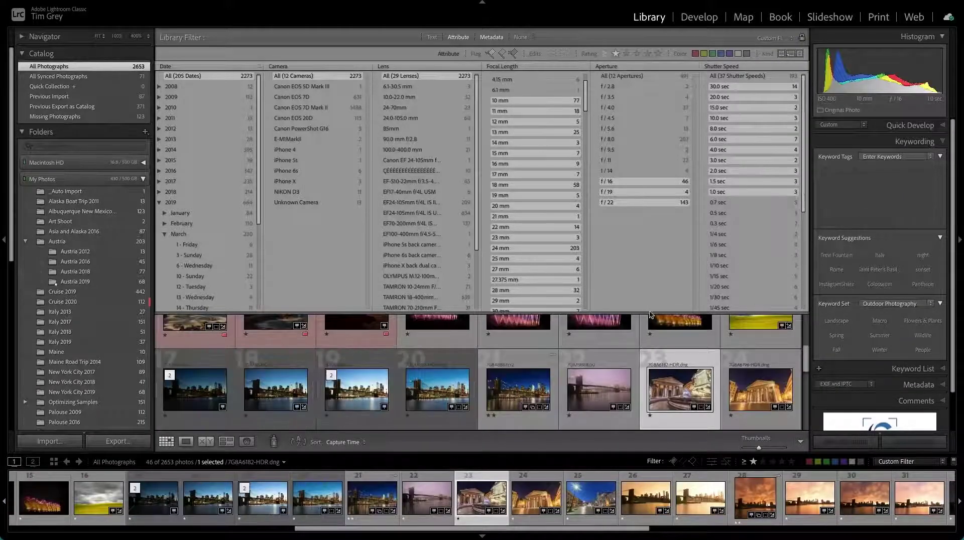
Step: Browse the filtered photos with the filter bar hidden, view the lightning skyline photo enlarged, and return to the grid with the bar shown
key(backslash)
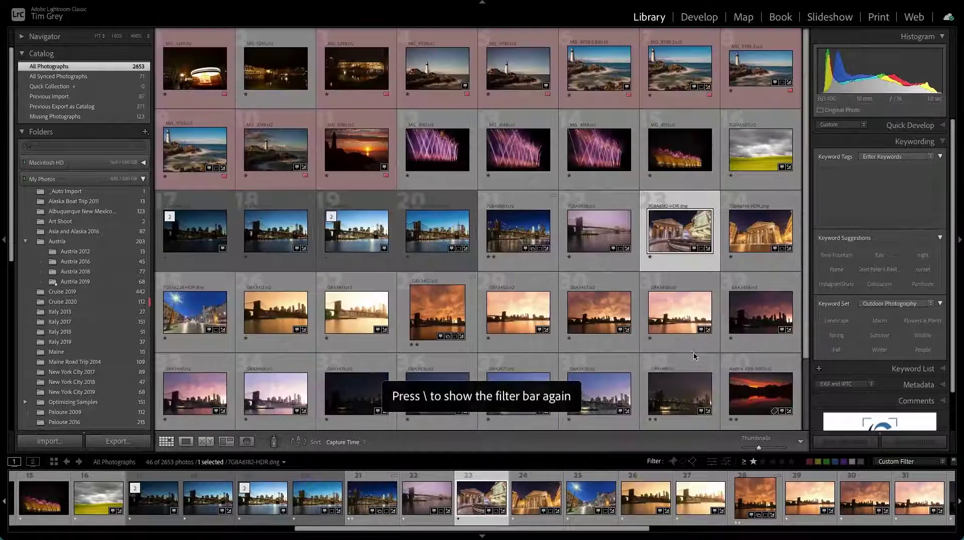
scroll(666, 360, down, 2)
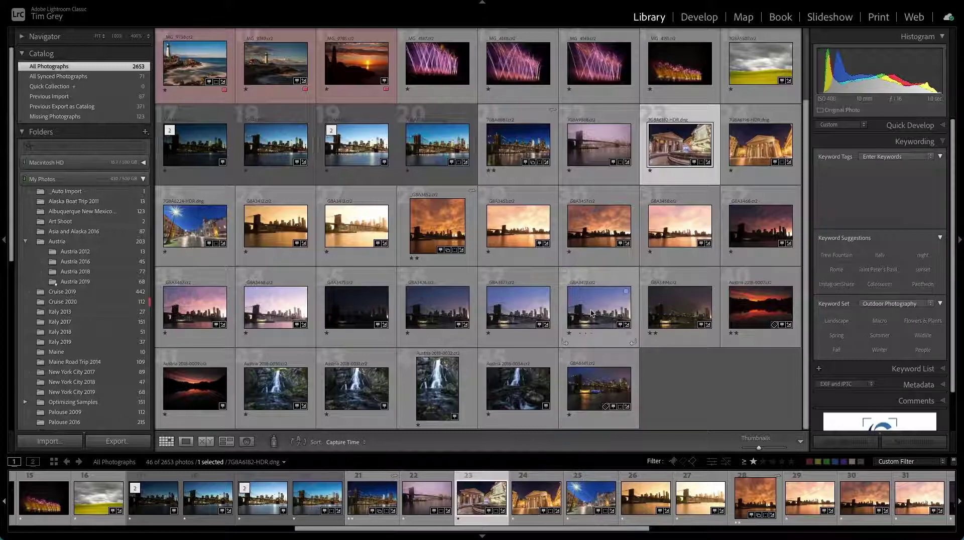
scroll(592, 325, up, 2)
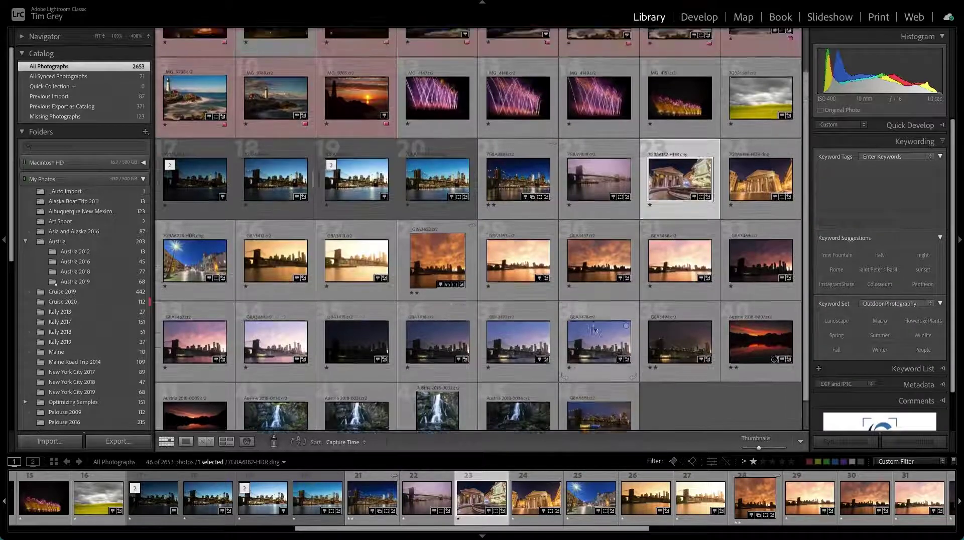
scroll(594, 329, down, 2)
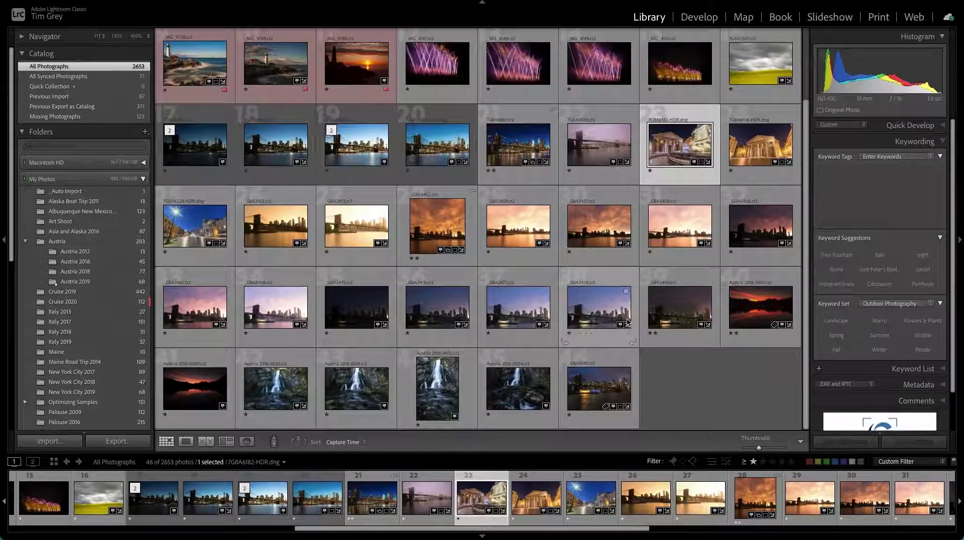
double_click(432, 224)
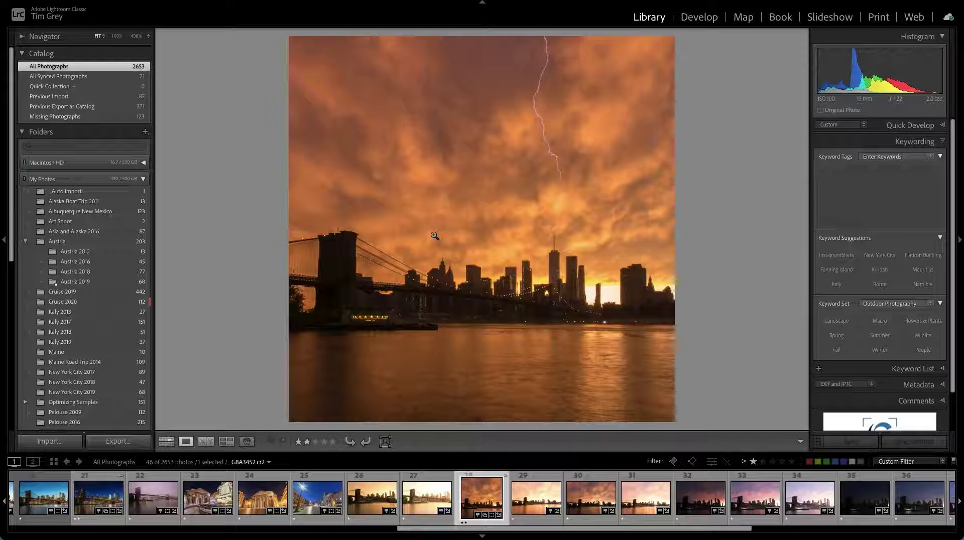
key(g)
key(backslash)
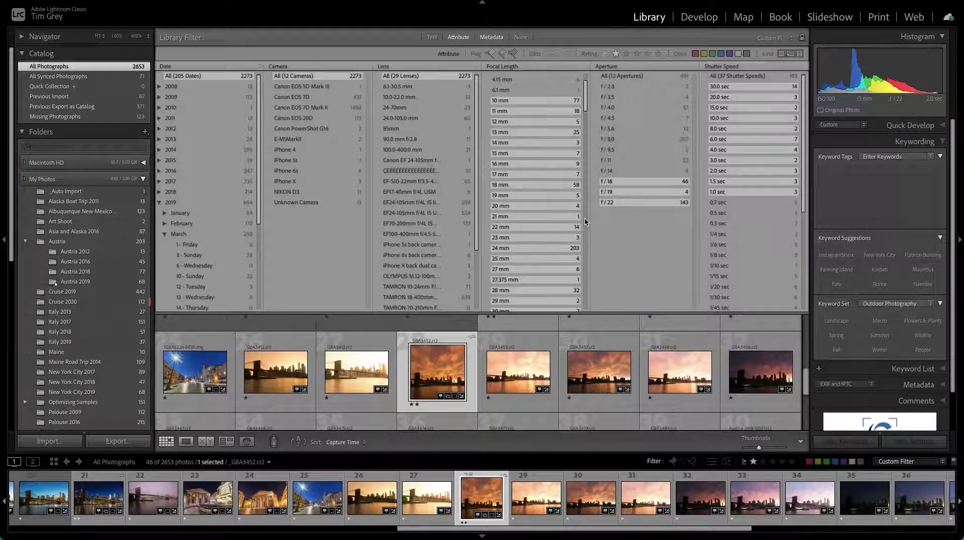
Step: Turn off all library filters and switch to the People view
click(520, 38)
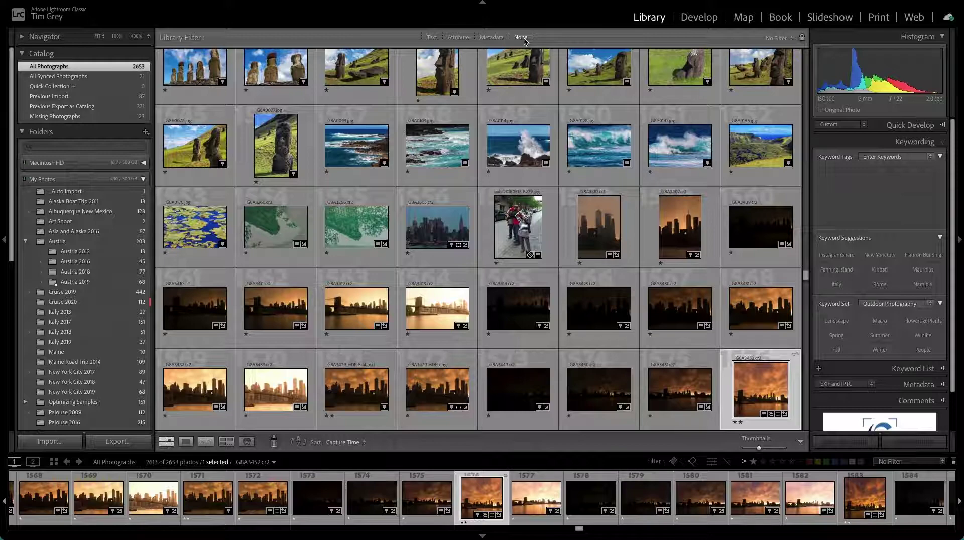
click(246, 442)
click(247, 442)
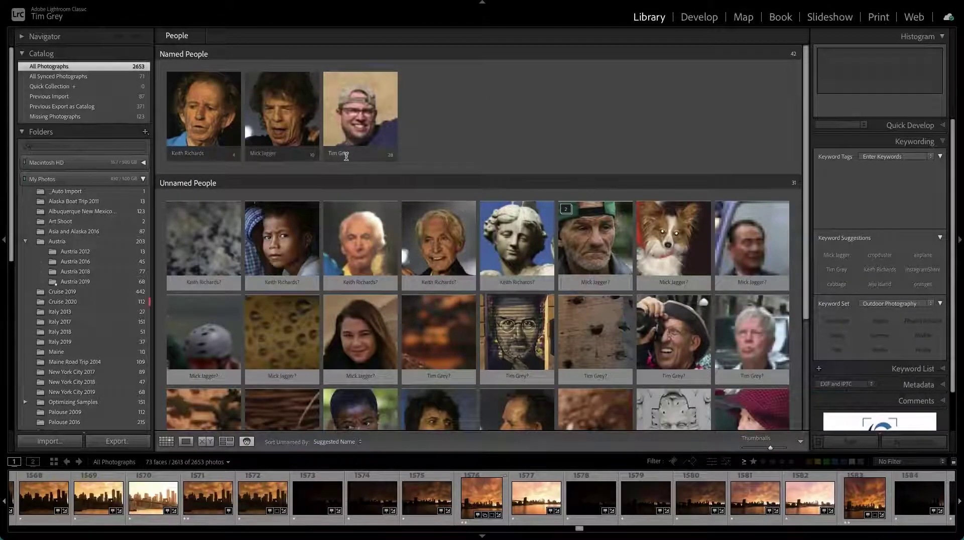
Step: Open the third named person, review the confirmed and similar faces, and return to the overview of all people
double_click(351, 126)
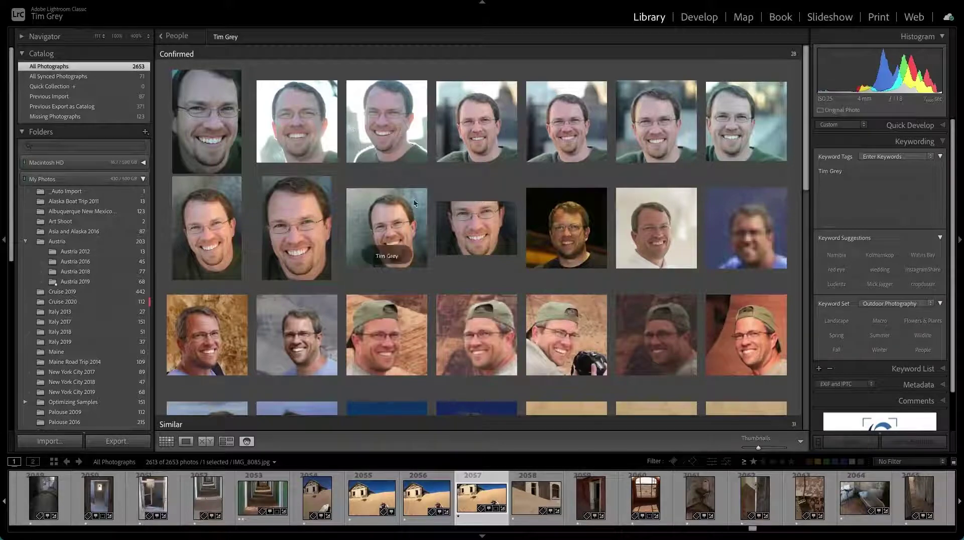
scroll(435, 240, down, 5)
scroll(434, 240, down, 8)
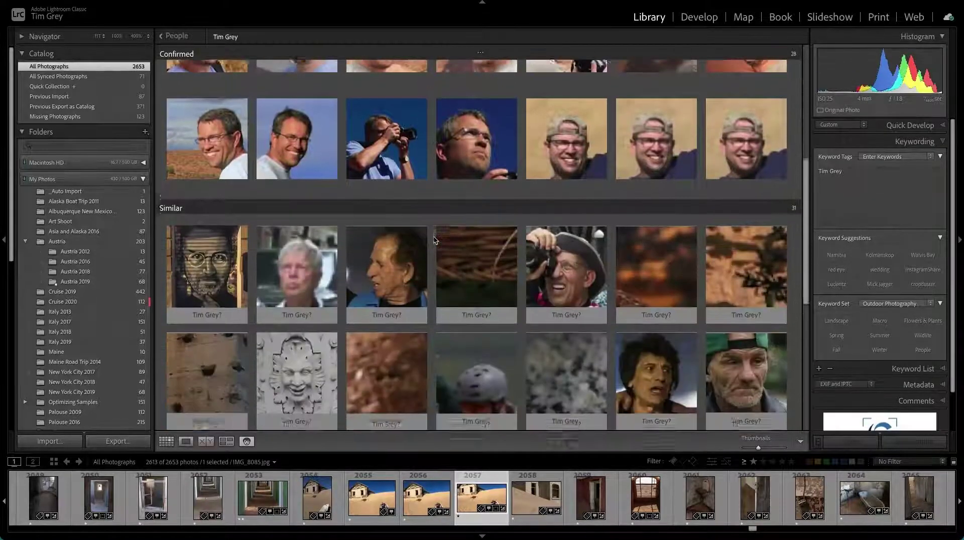
scroll(434, 240, down, 3)
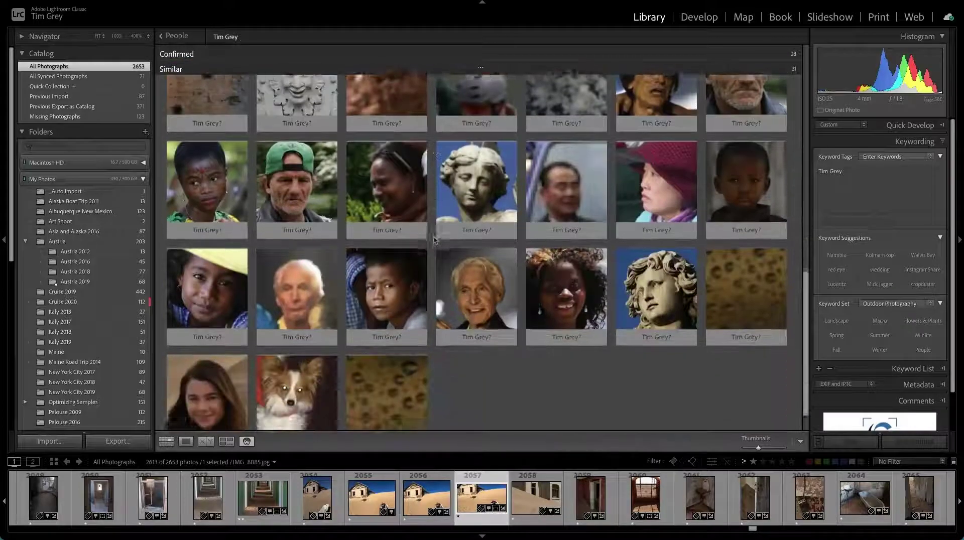
scroll(435, 240, up, 6)
scroll(434, 240, up, 8)
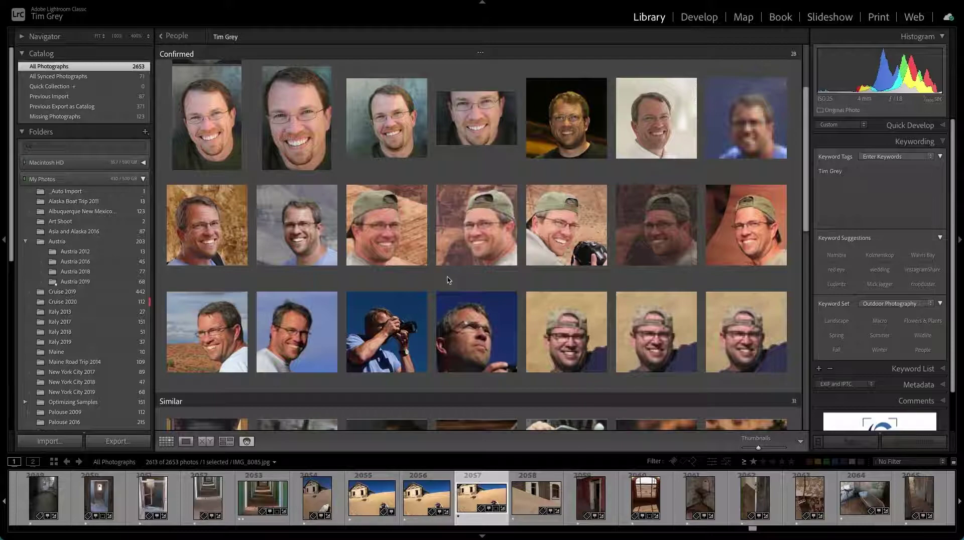
scroll(427, 269, up, 2)
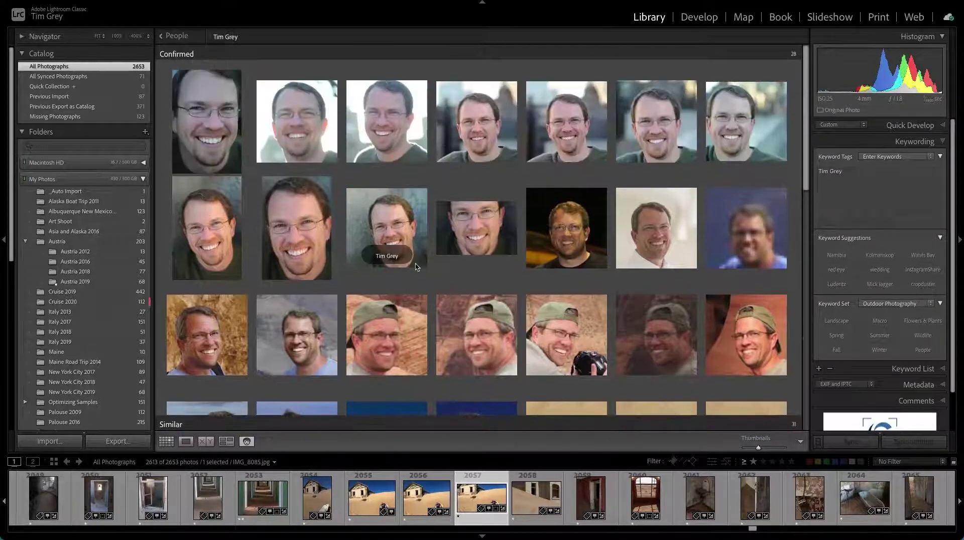
scroll(380, 301, down, 2)
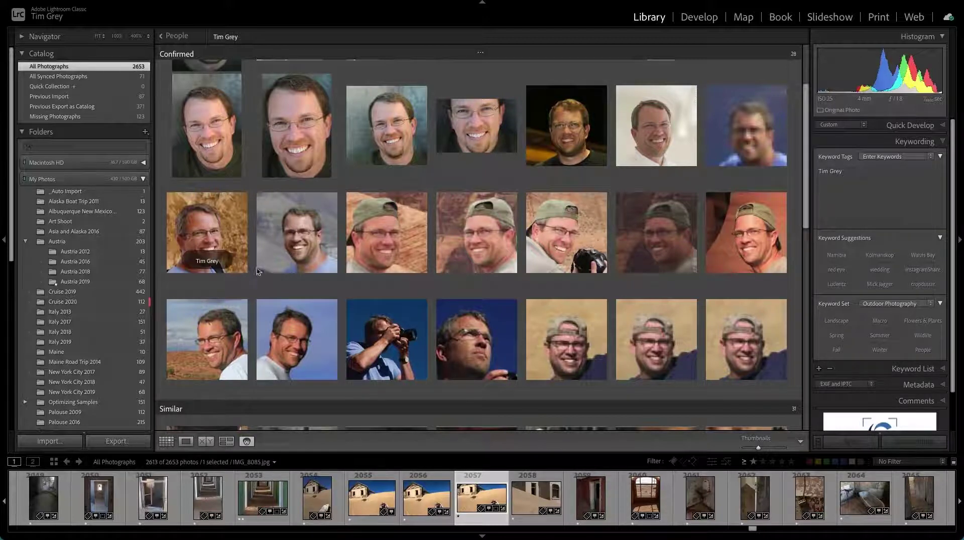
scroll(301, 160, up, 3)
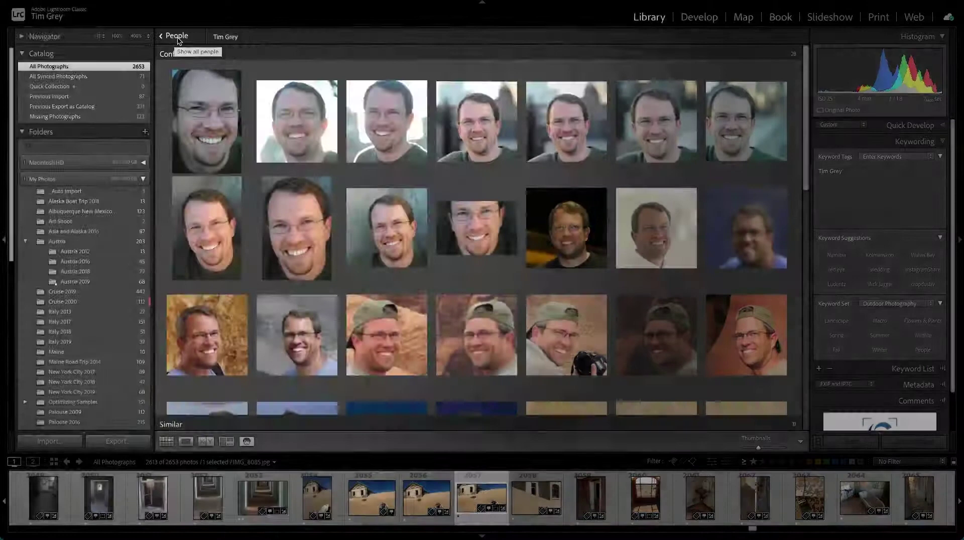
click(177, 36)
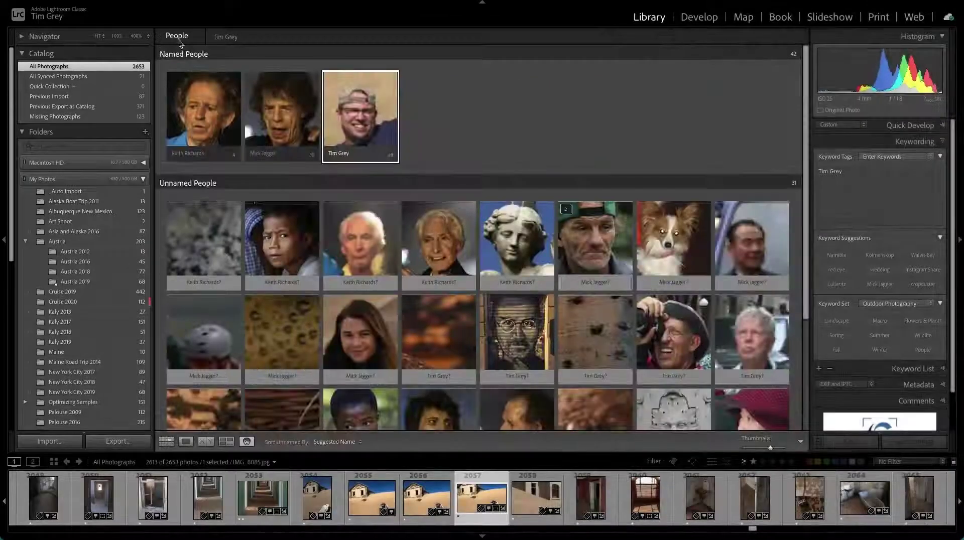
Step: Reopen the third named person and enlarge the confirmed photo of him holding a camera above the river bend
double_click(354, 116)
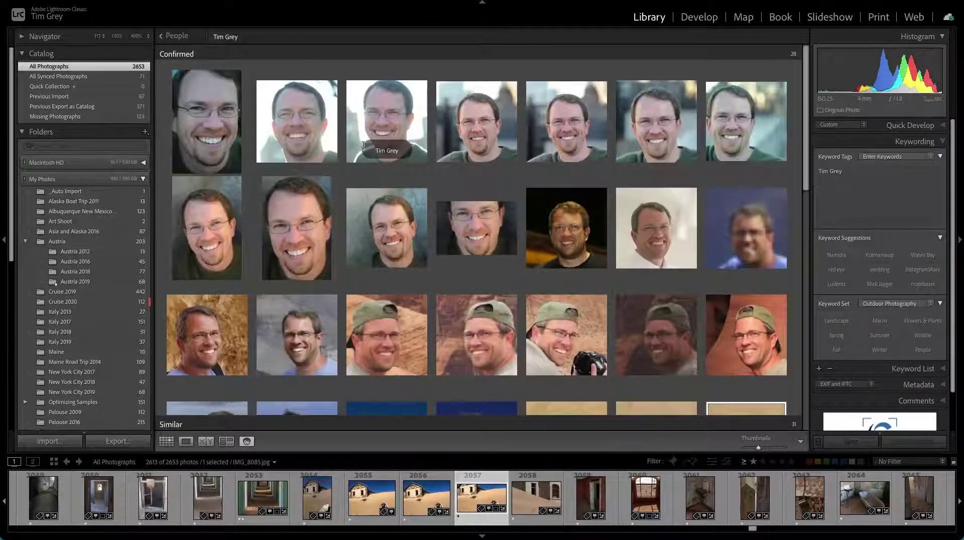
scroll(562, 173, down, 3)
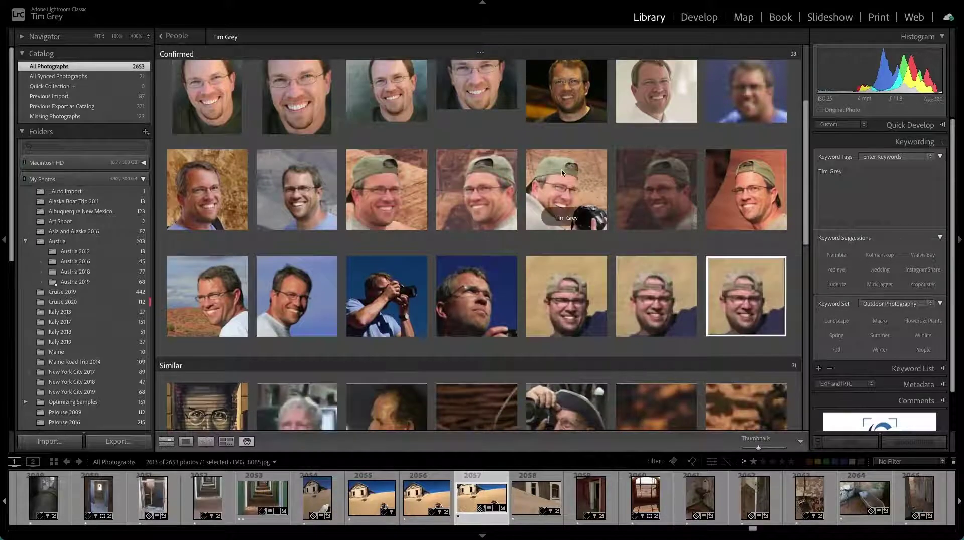
double_click(562, 174)
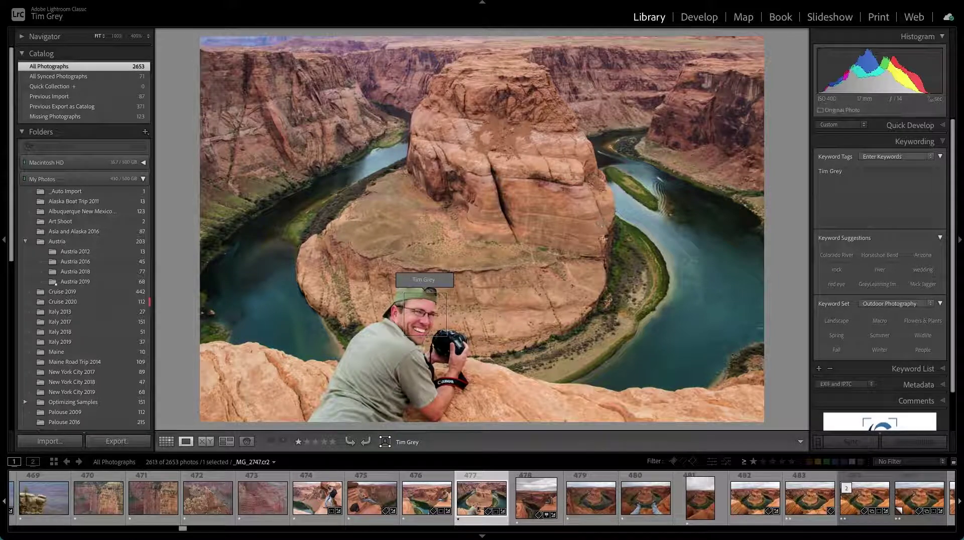
Step: Go to the river bend photo's folder in the library and view the preceding photo in that folder
right_click(480, 499)
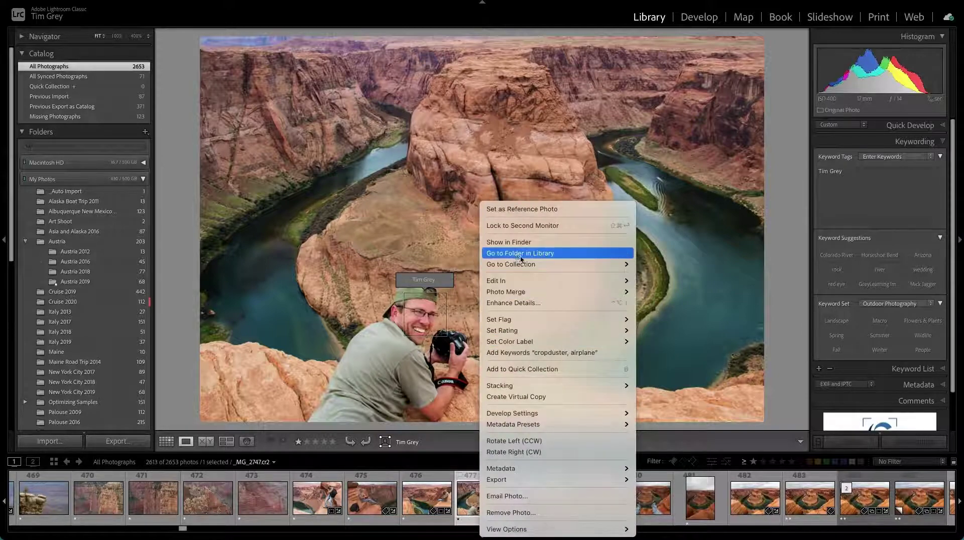
click(562, 255)
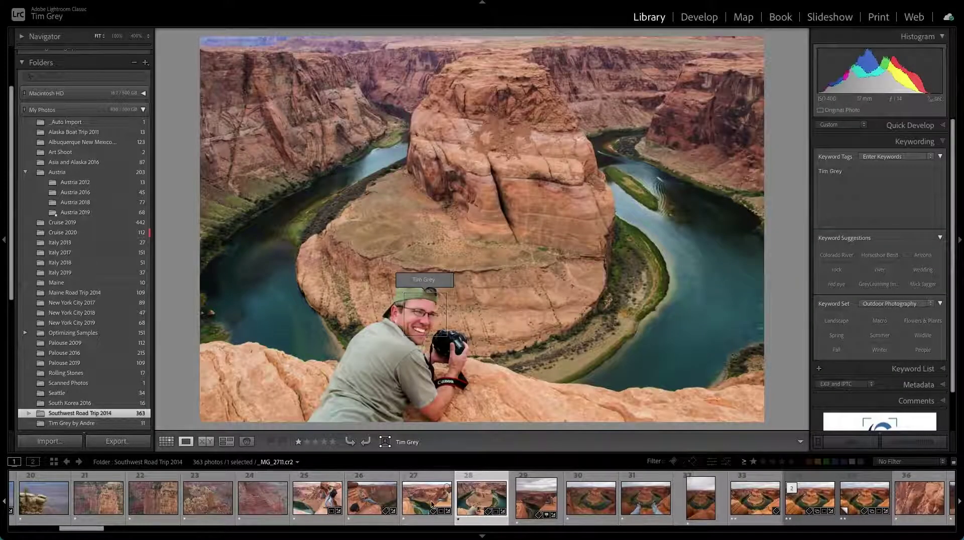
click(431, 504)
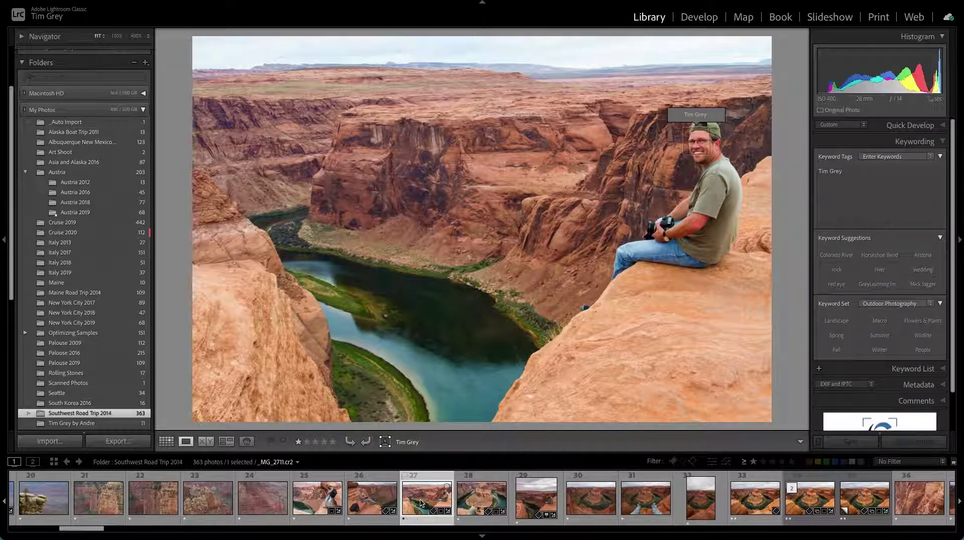
Step: Return to All Photographs and show the People view again
scroll(95, 274, up, 3)
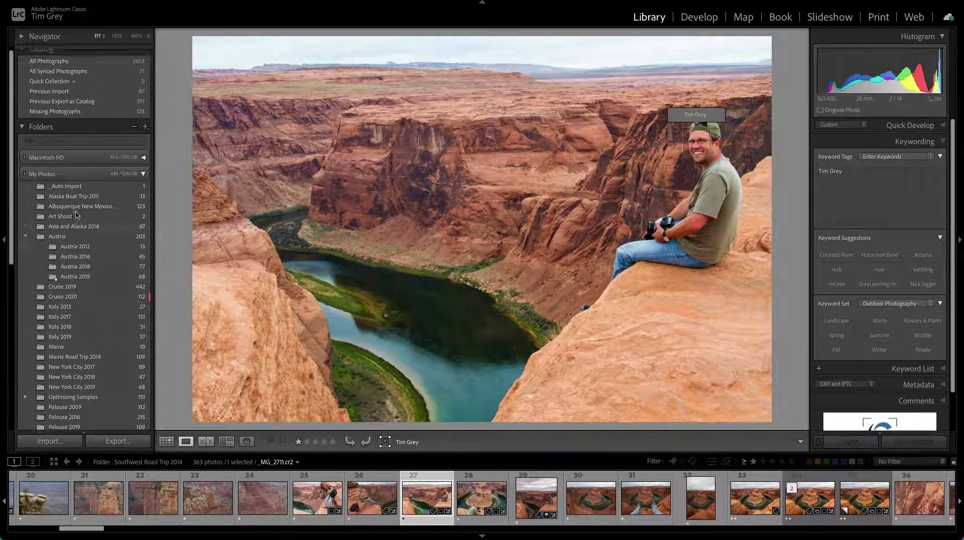
click(63, 68)
key(o)
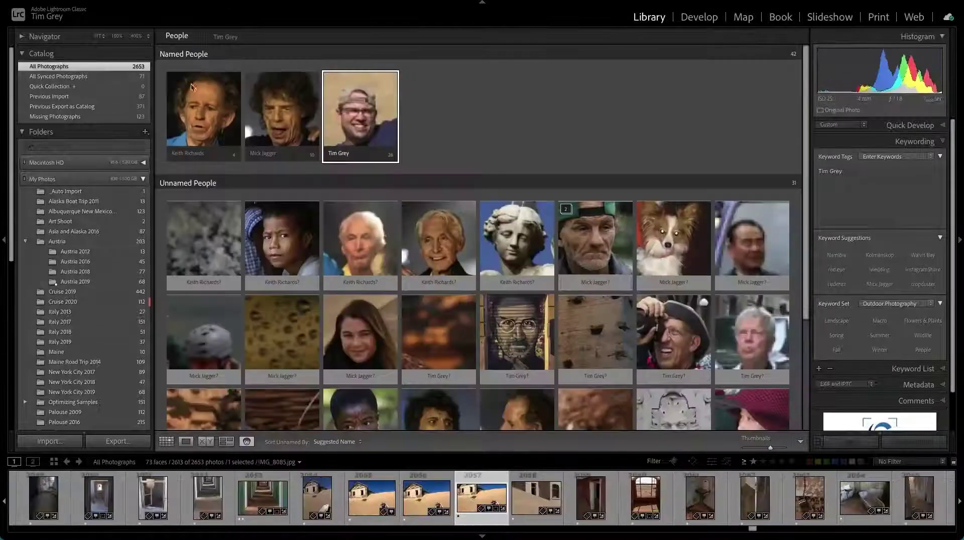
Step: Show the selected desert bathtub photo in Loupe view and open its location in the Map module
click(191, 442)
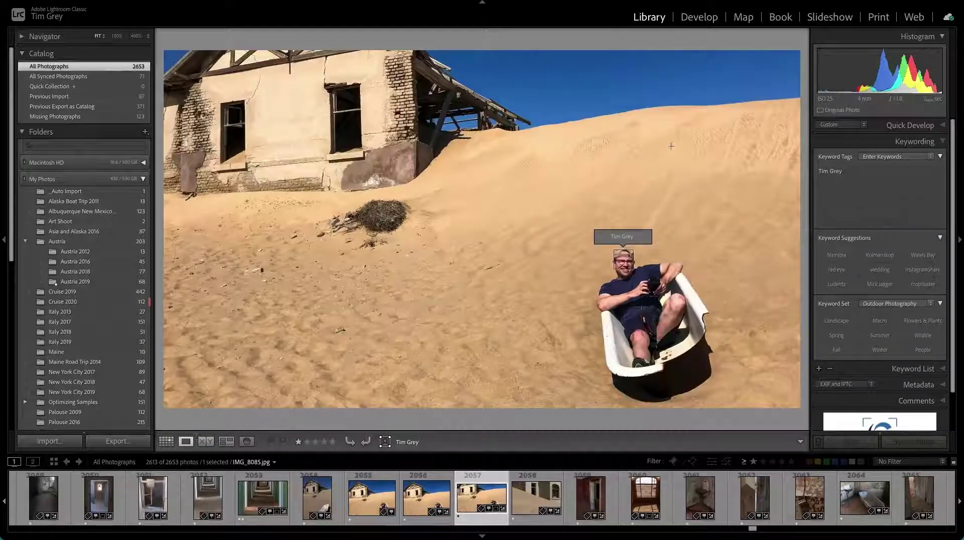
click(741, 21)
click(743, 20)
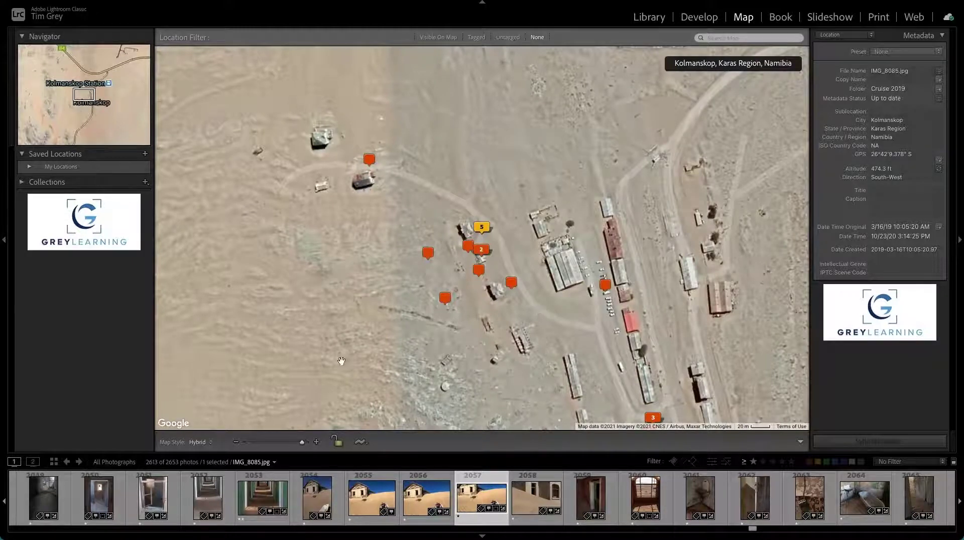
Step: Set the map style to Road Map and zoom out until the photo markers across the whole world are shown
click(201, 443)
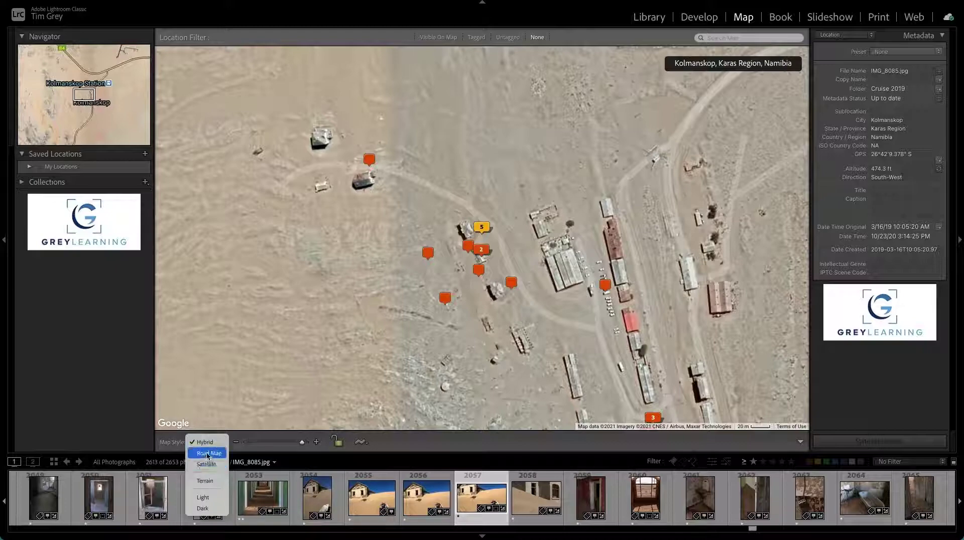
click(208, 454)
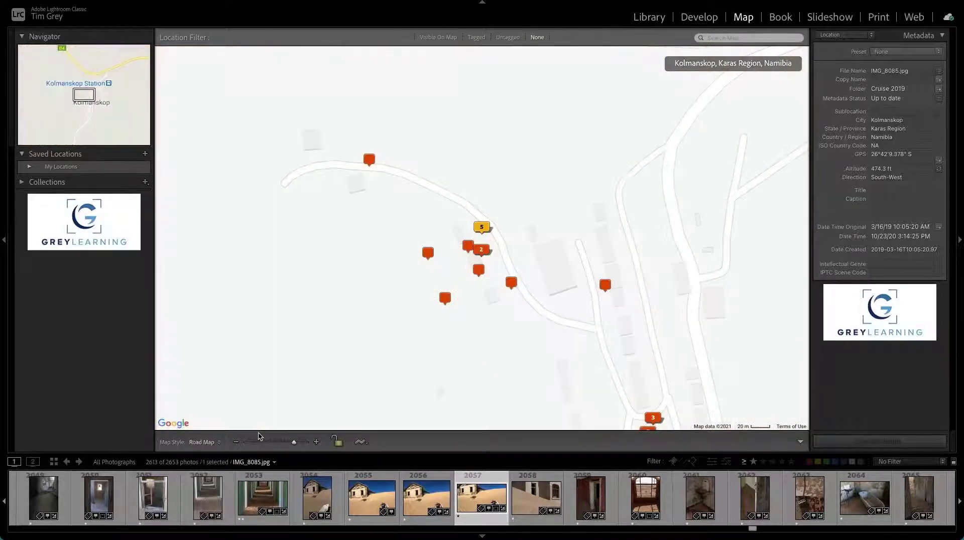
drag(293, 442, 246, 446)
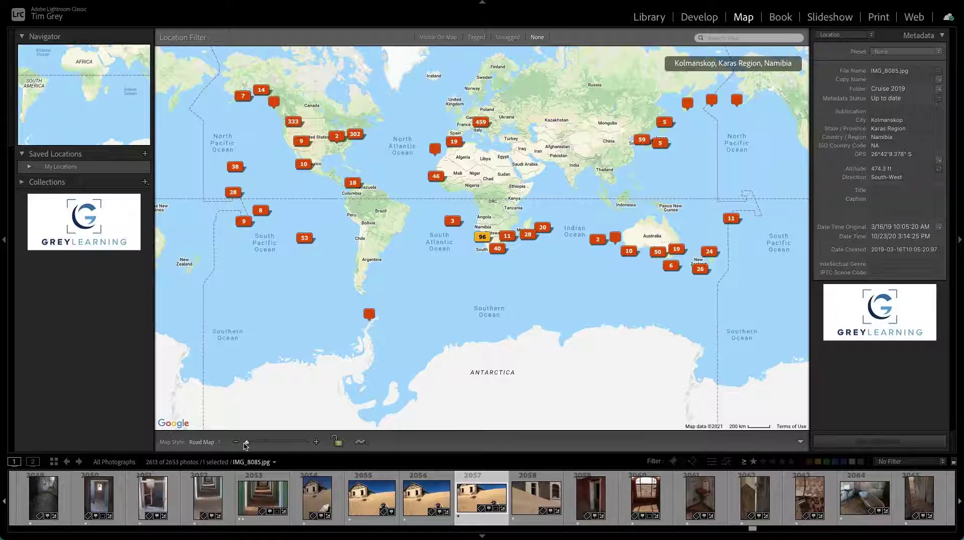
click(490, 509)
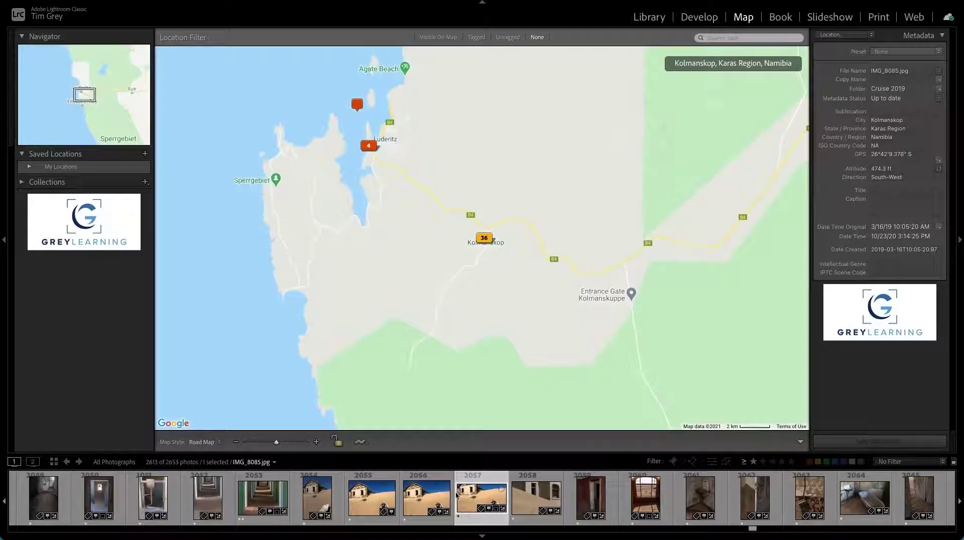
drag(276, 442, 248, 444)
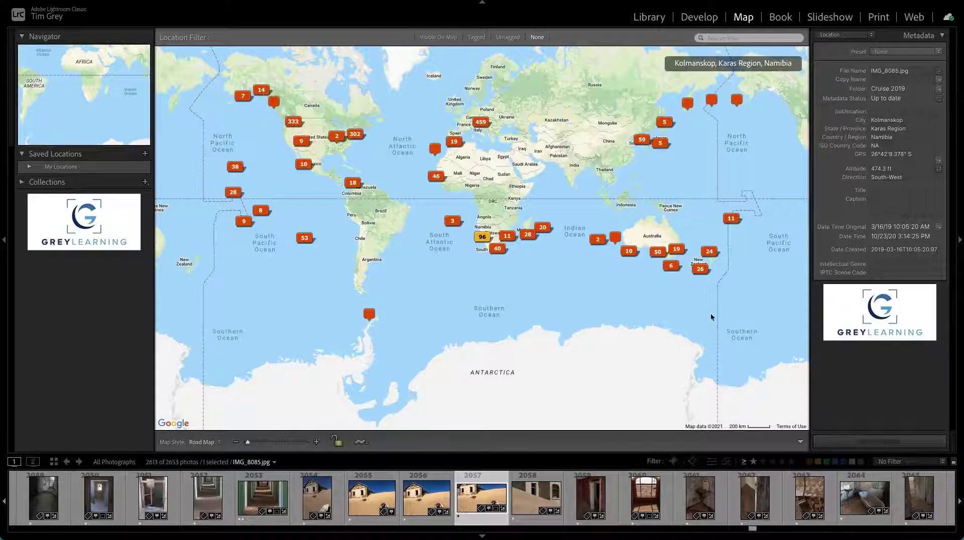
Step: Zoom the map in on southern Australia, select the photos at the eastern Kangaroo Island marker near Adelaide, and browse them in the filmstrip
drag(687, 315, 517, 321)
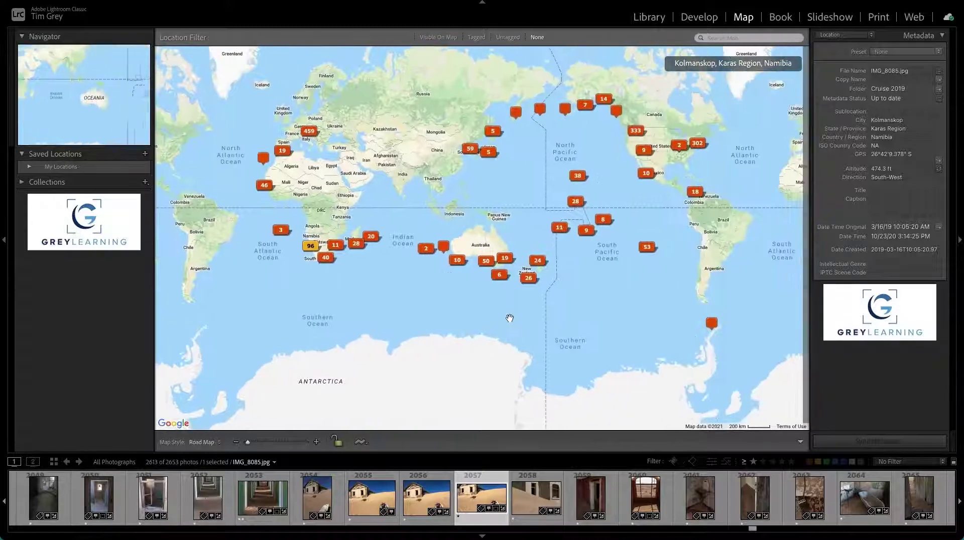
click(315, 441)
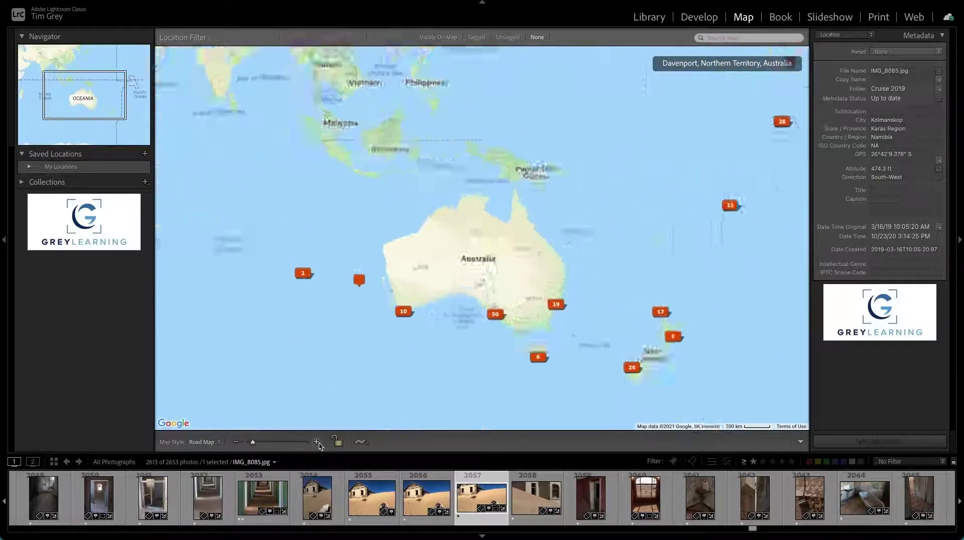
drag(647, 354, 627, 275)
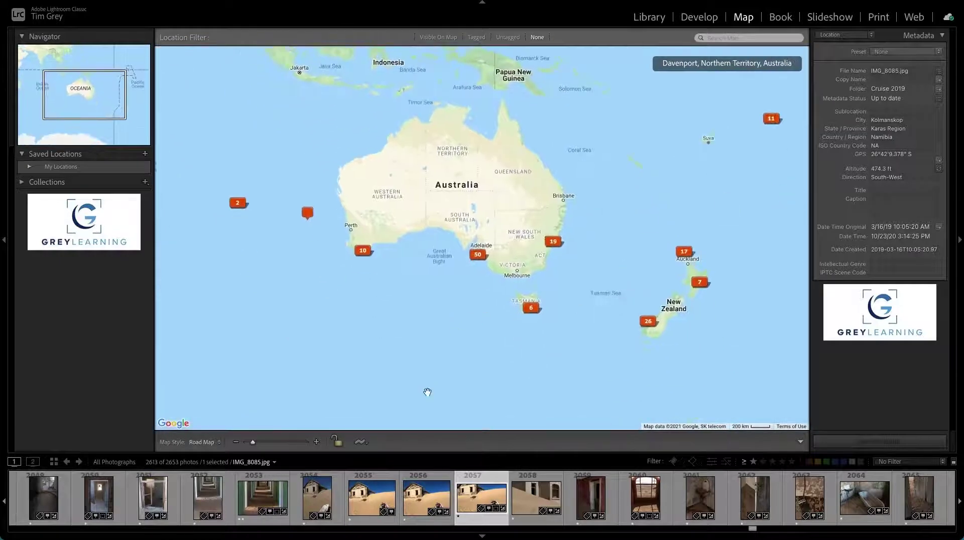
click(316, 441)
click(316, 441)
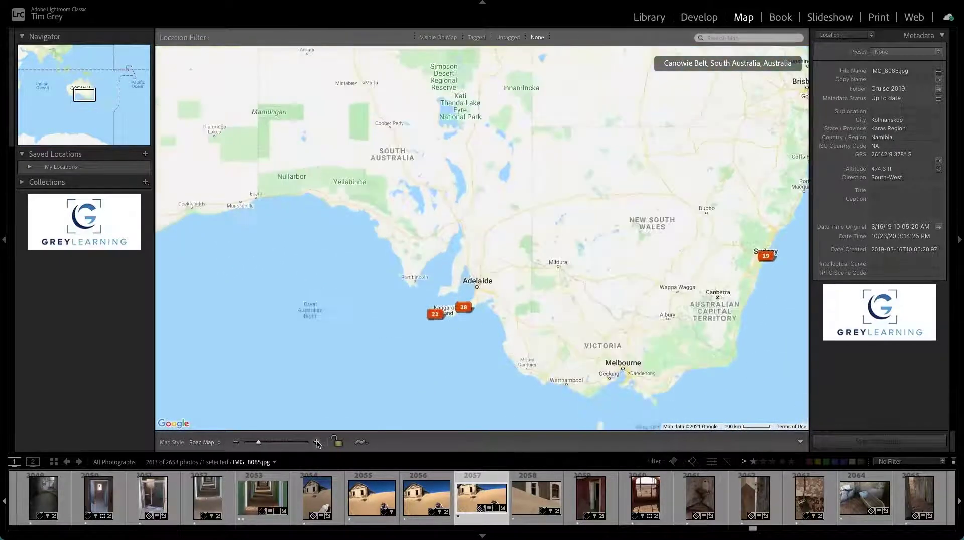
click(462, 309)
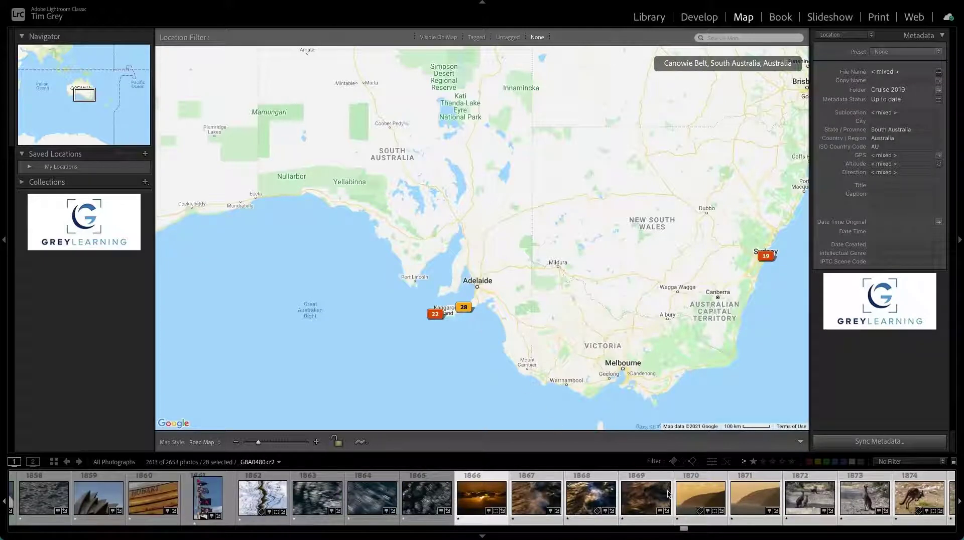
scroll(666, 495, down, 5)
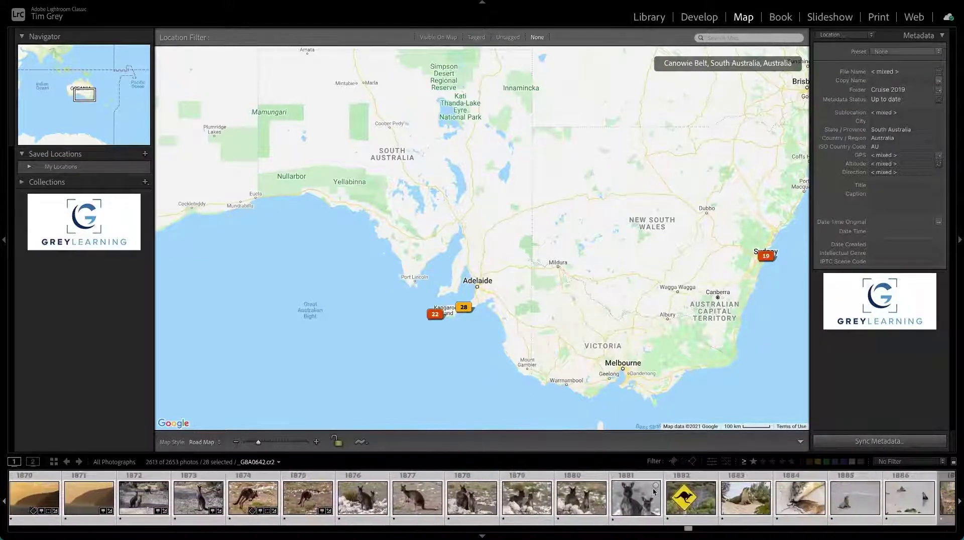
scroll(636, 503, down, 3)
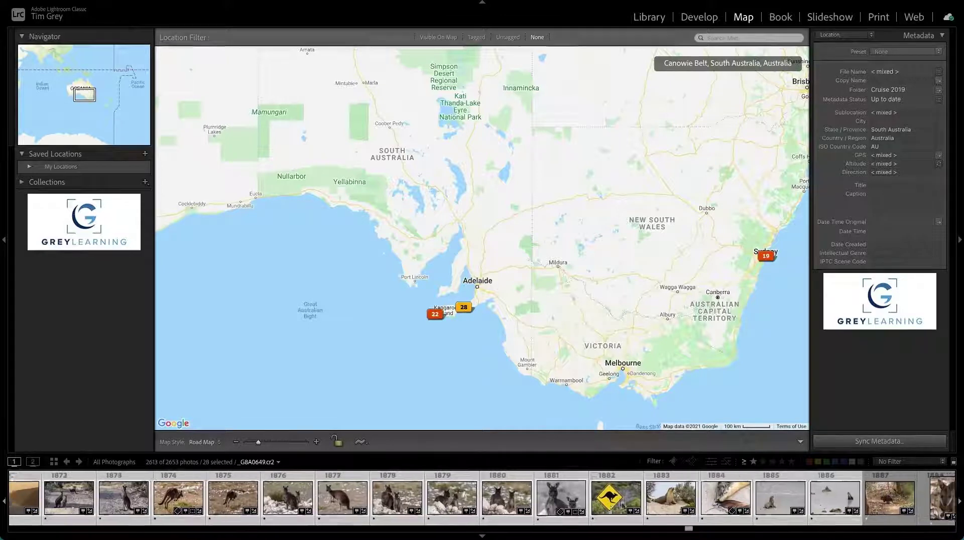
scroll(482, 497, up, 3)
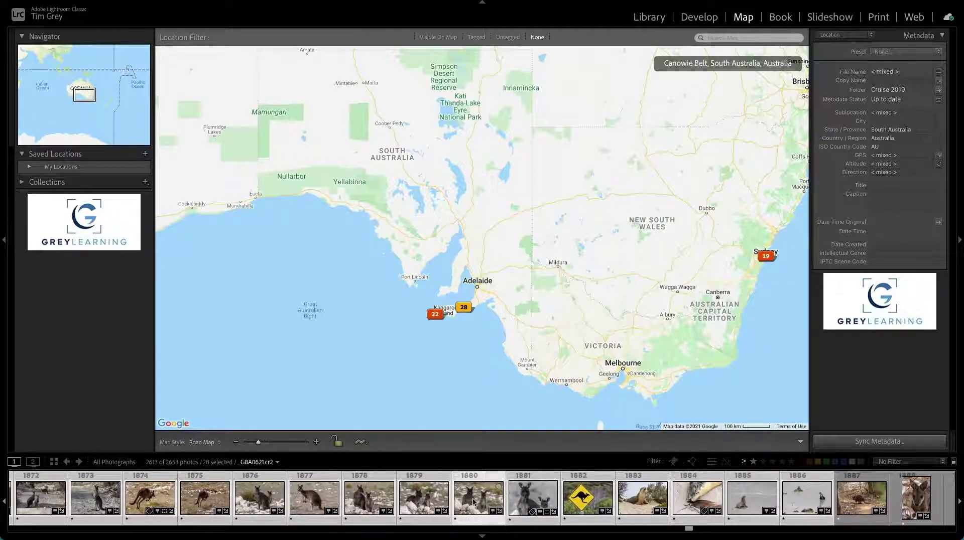
Step: Show the color photo of two kangaroos behind white rocks in the Library module, and view the adjacent black-and-white kangaroo photo
click(487, 476)
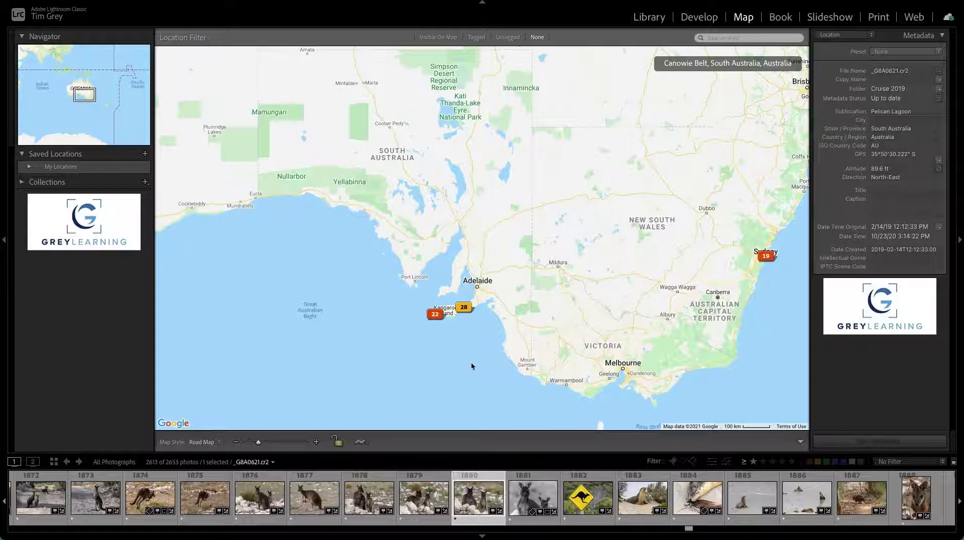
click(657, 18)
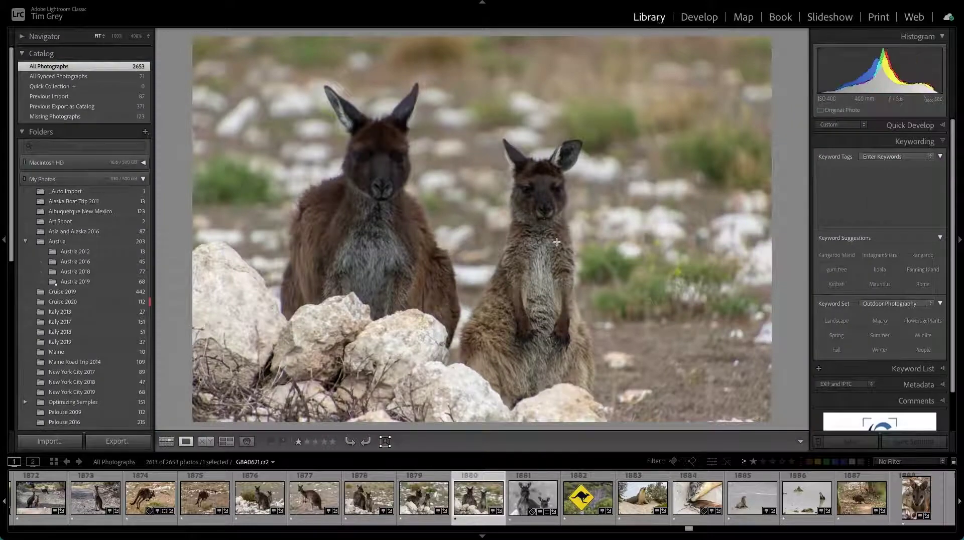
click(533, 490)
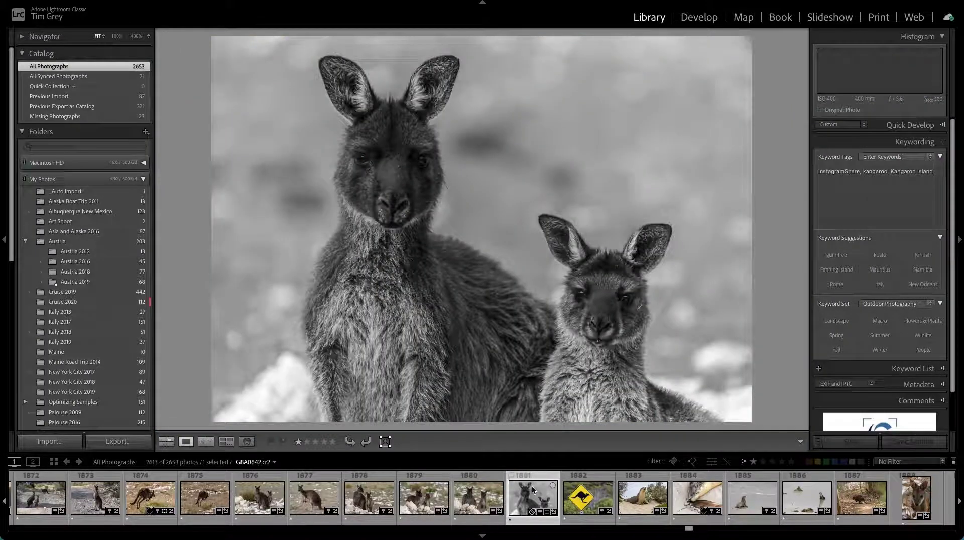